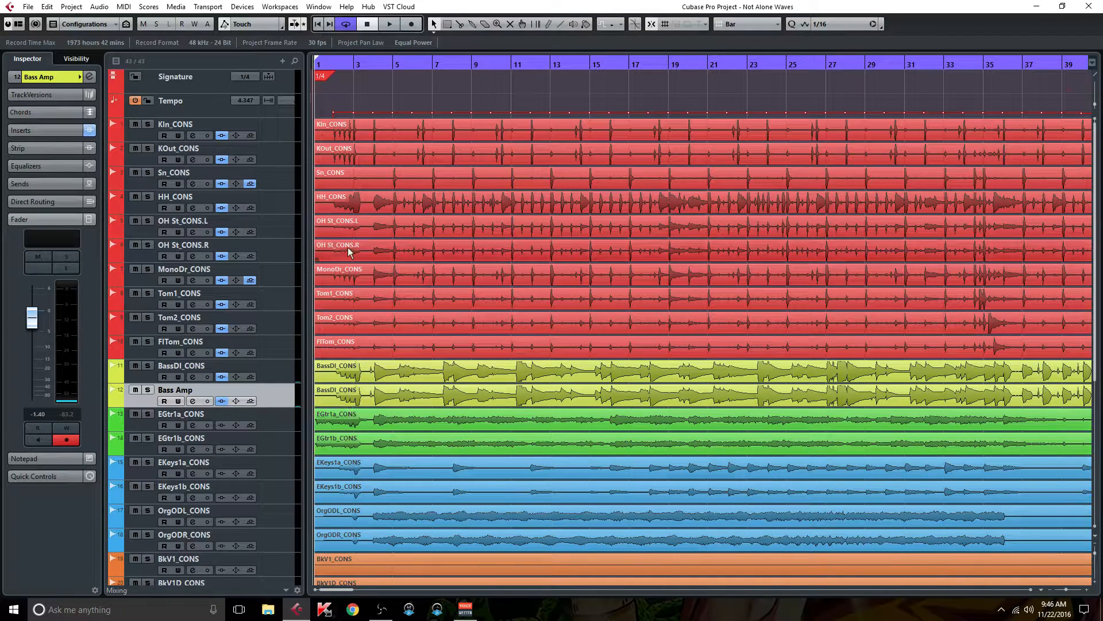
Step: Select the EGtr1a_CONS track, show the group channels in the MixConsole and start playback
{"action": "left_click", "coordinate": [284, 428]}
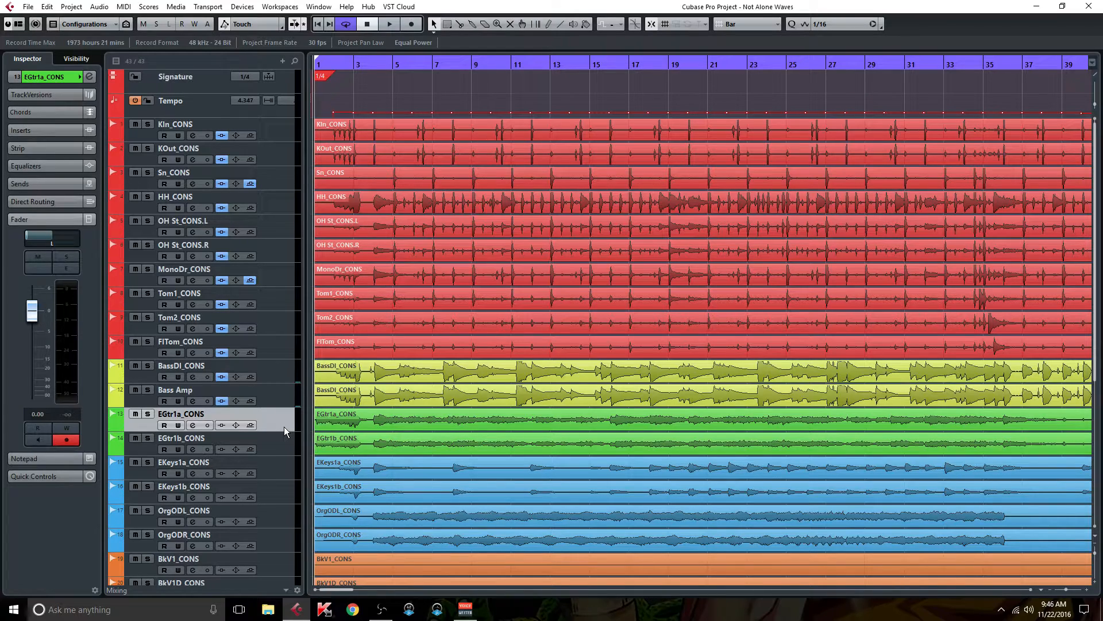
{"action": "key", "text": "F3"}
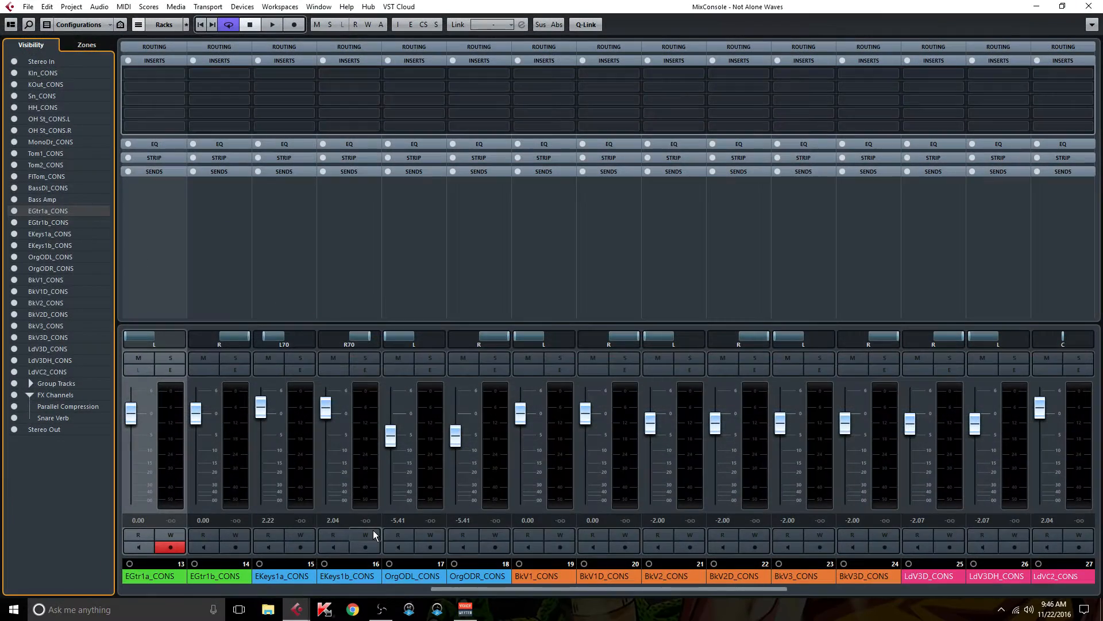
{"action": "left_click_drag", "start_coordinate": [472, 590], "coordinate": [718, 590]}
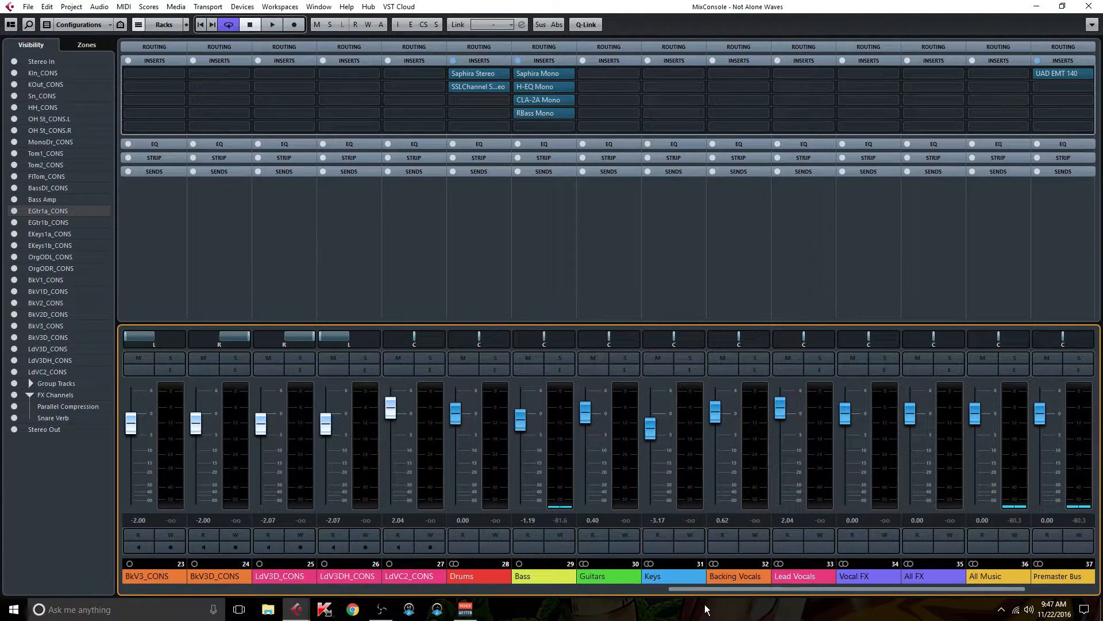
{"action": "key", "text": "space"}
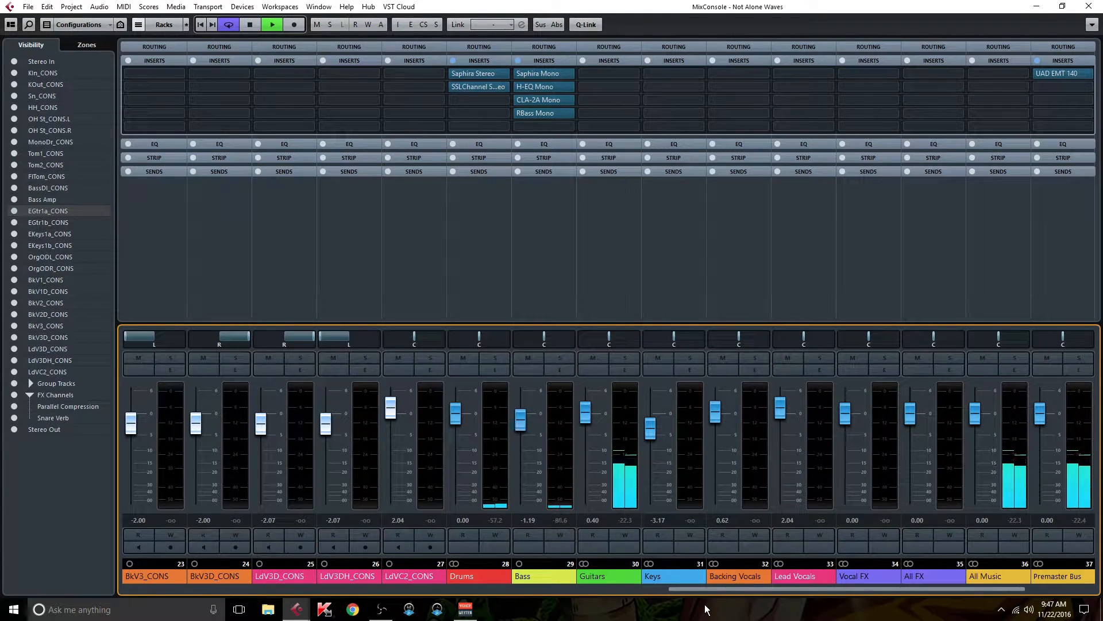
Step: Insert Waves Saphira Stereo in the first insert slot of the Guitars group channel
{"action": "left_click", "coordinate": [630, 71]}
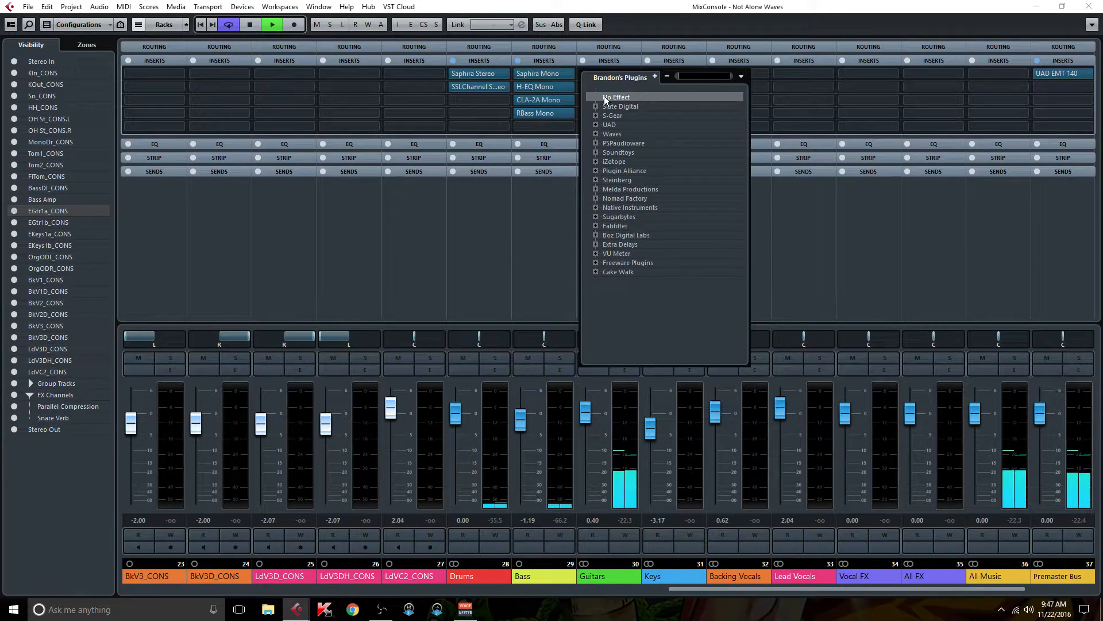
{"action": "type", "text": "saphi"}
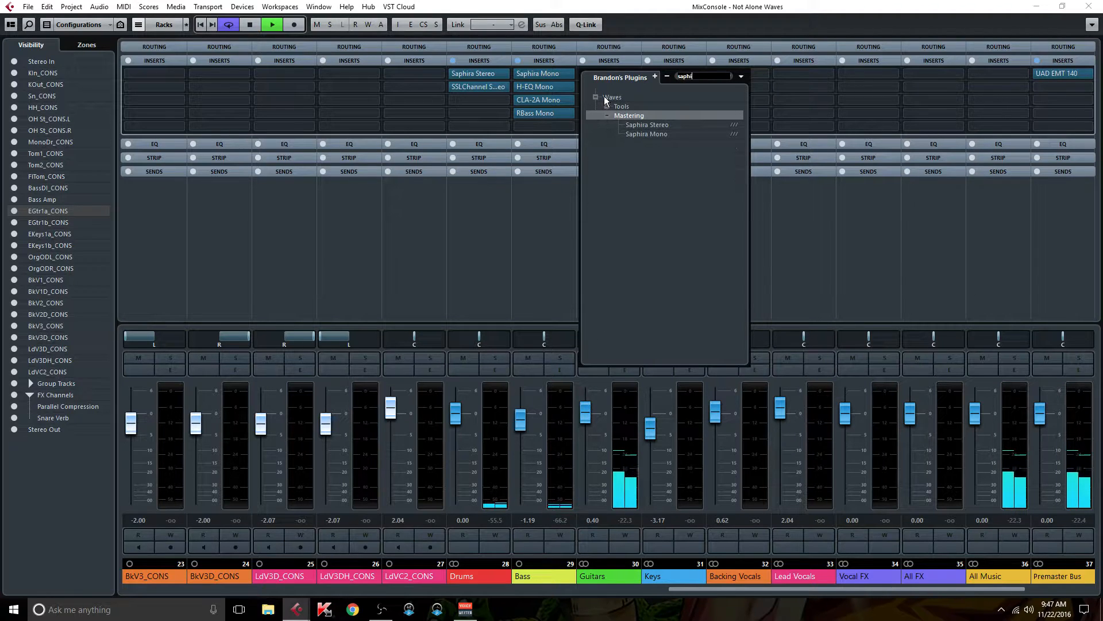
{"action": "left_click", "coordinate": [657, 124]}
{"action": "left_click_drag", "start_coordinate": [612, 199], "coordinate": [595, 104]}
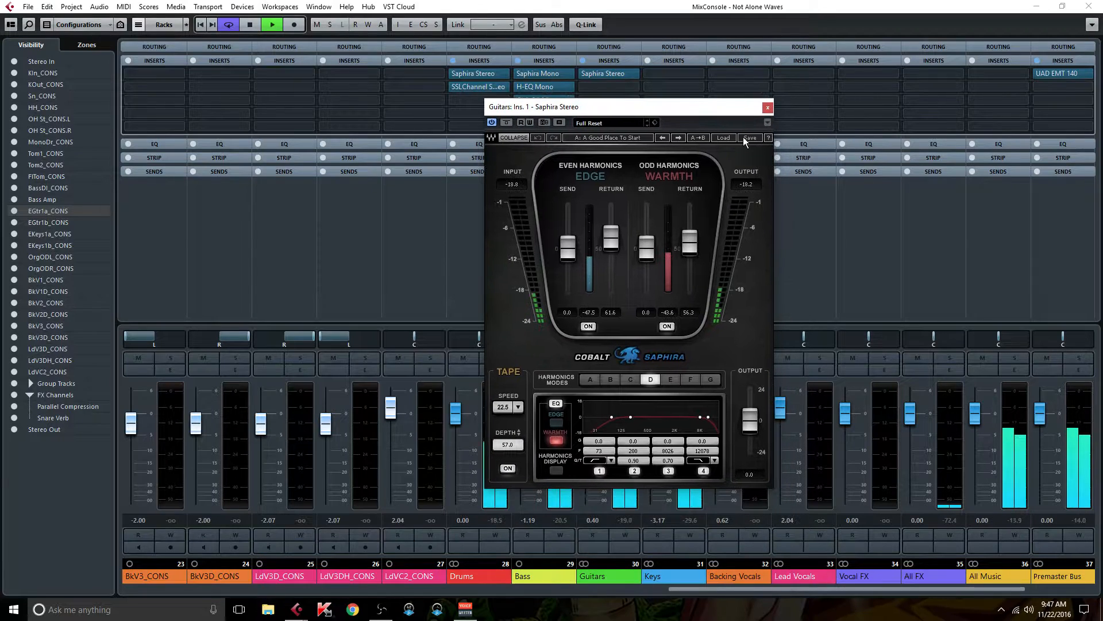
Step: Load Saphira's Clean Gtr Beef instrument preset and lower the plug-in output to -5.4
{"action": "left_click", "coordinate": [725, 138]}
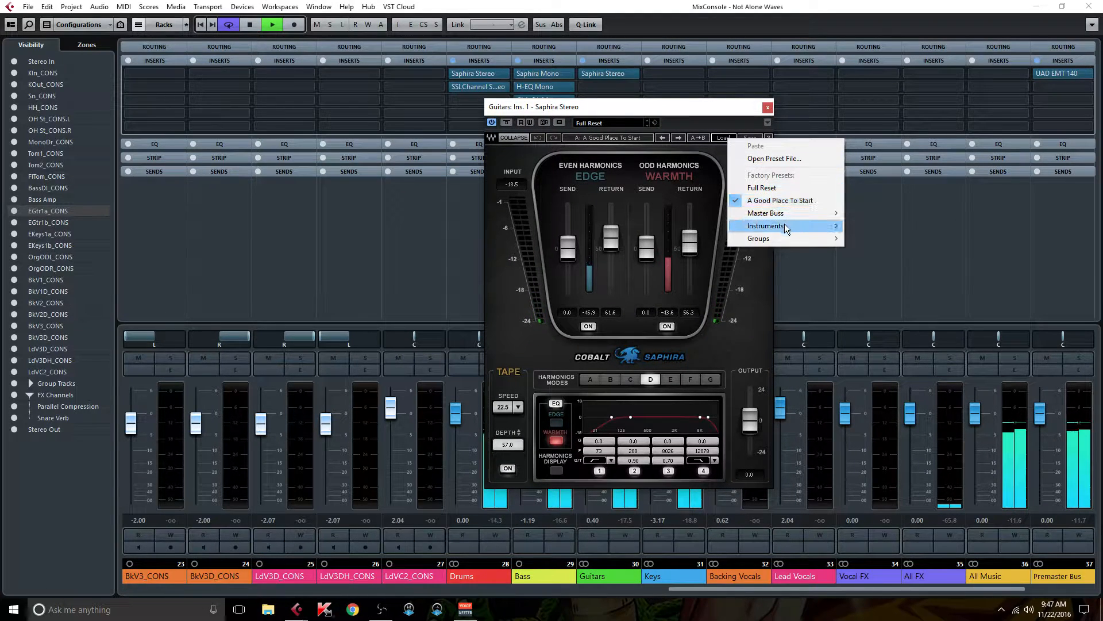
{"action": "mouse_move", "coordinate": [785, 224]}
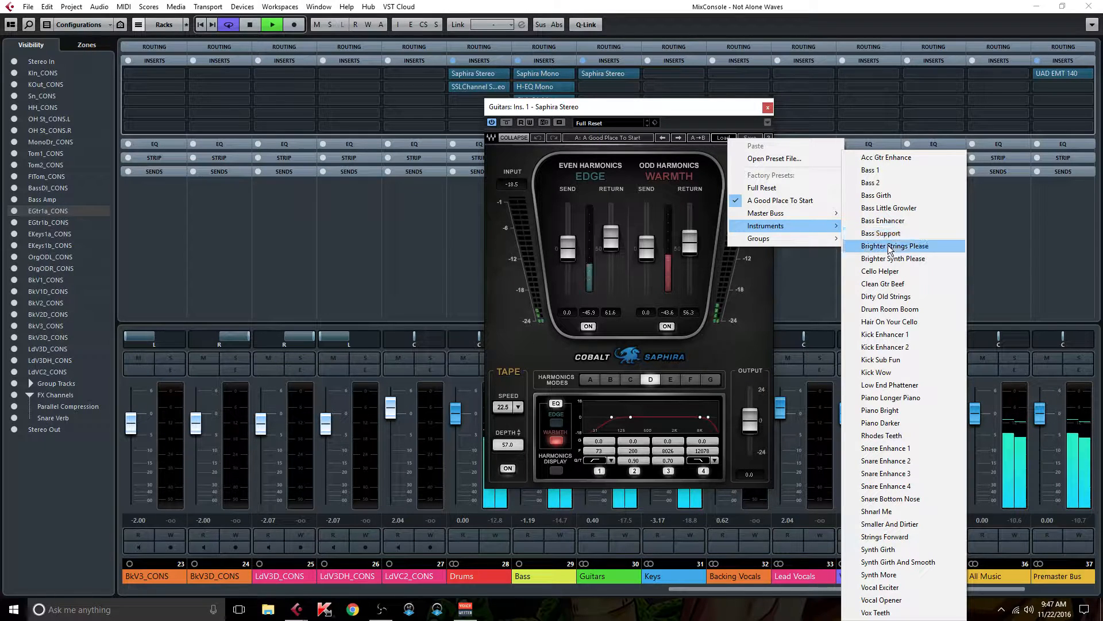
{"action": "left_click", "coordinate": [895, 284]}
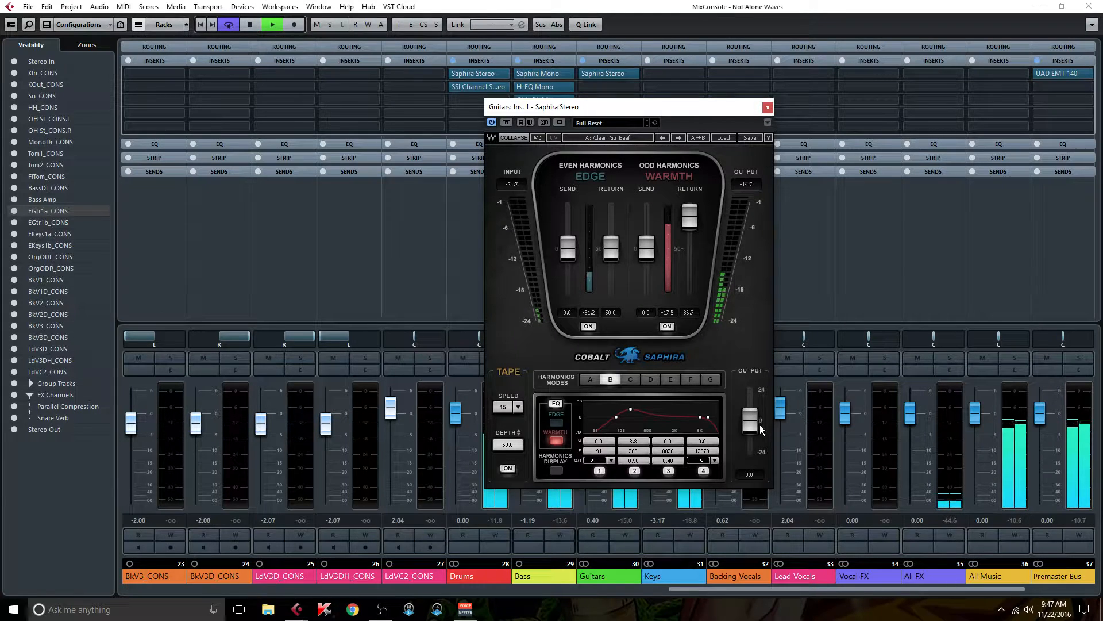
{"action": "left_click_drag", "start_coordinate": [750, 421], "coordinate": [749, 428]}
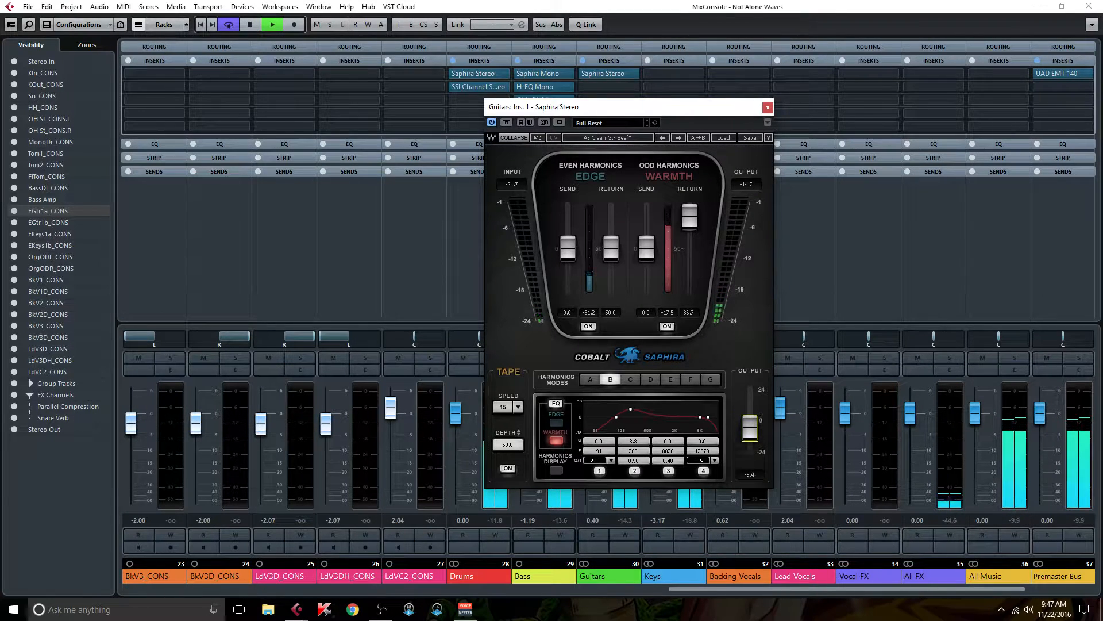
Step: Compare the Guitars group with Saphira bypassed and active, trim its output to -6.8 and close the plug-in
{"action": "left_click_drag", "start_coordinate": [511, 107], "coordinate": [721, 25]}
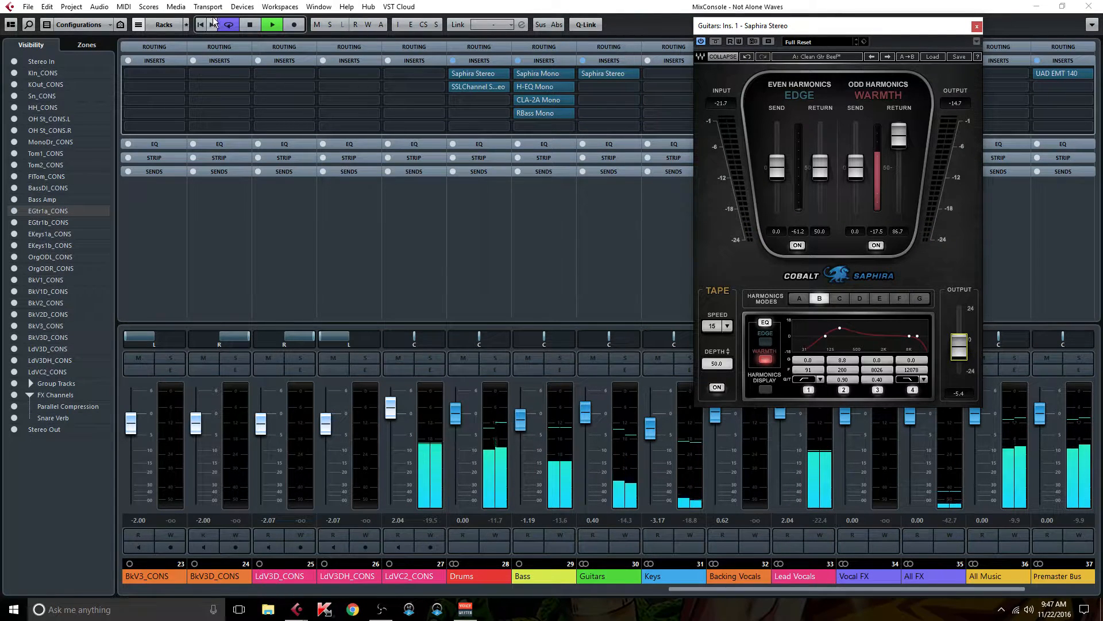
{"action": "left_click", "coordinate": [694, 39]}
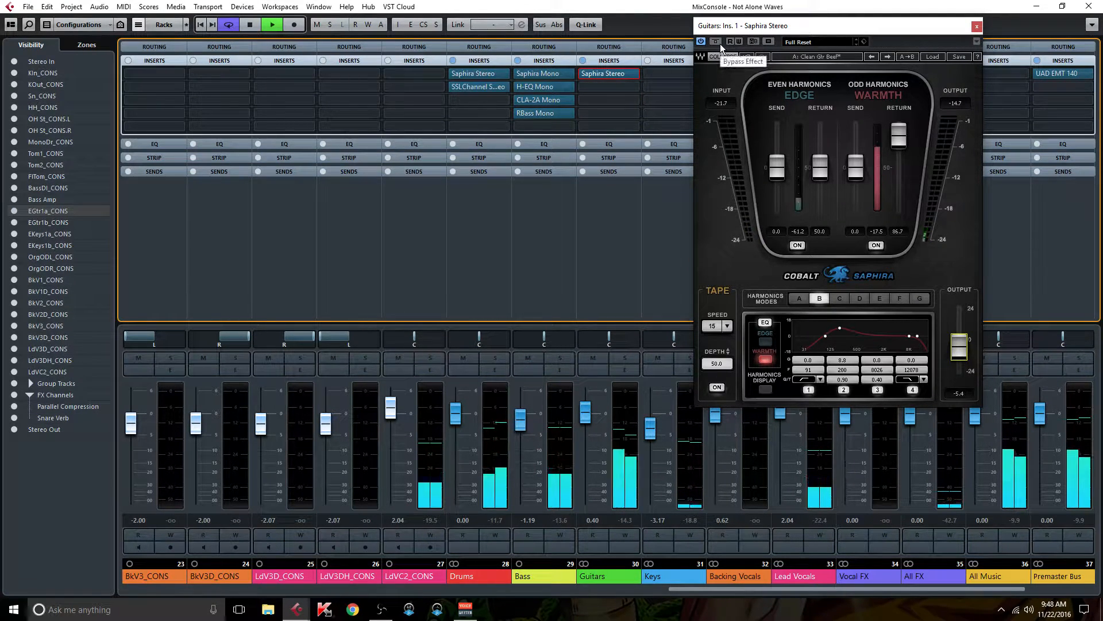
{"action": "left_click", "coordinate": [719, 44]}
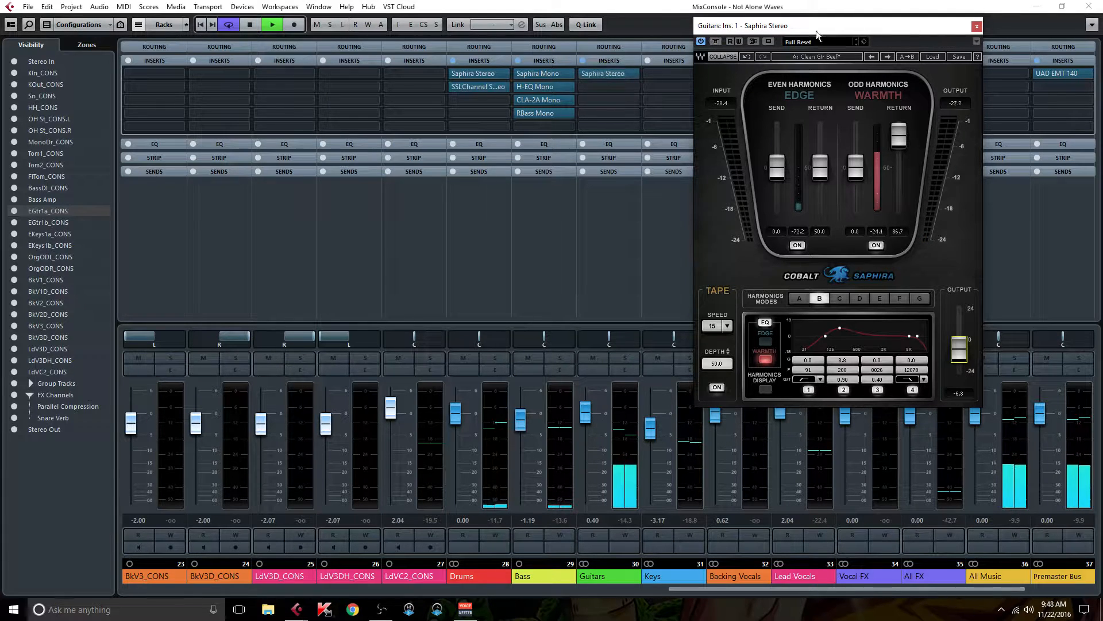
{"action": "left_click", "coordinate": [978, 27]}
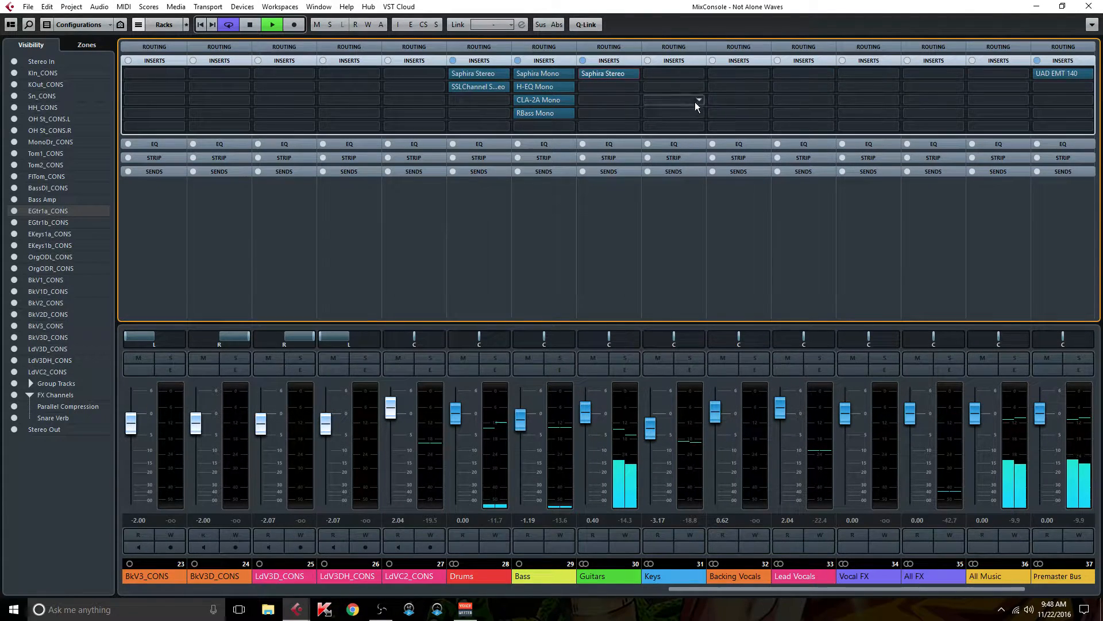
Step: Insert Waves SSLChannel Stereo in the second insert slot of the Guitars group channel
{"action": "left_click", "coordinate": [632, 87]}
{"action": "type", "text": "ssl"}
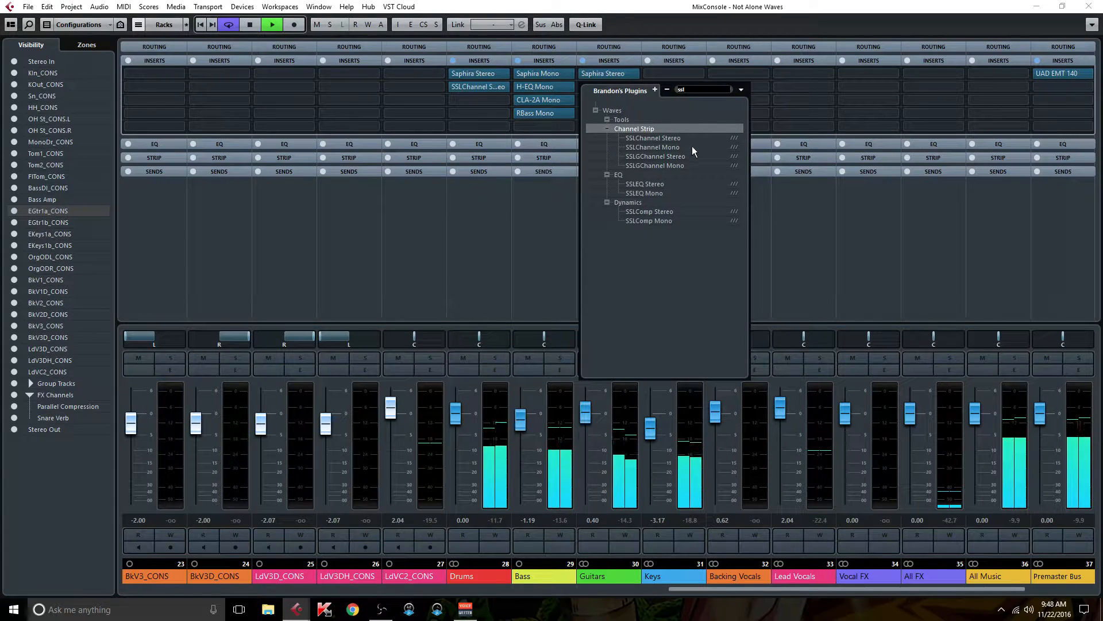
{"action": "left_click", "coordinate": [677, 137]}
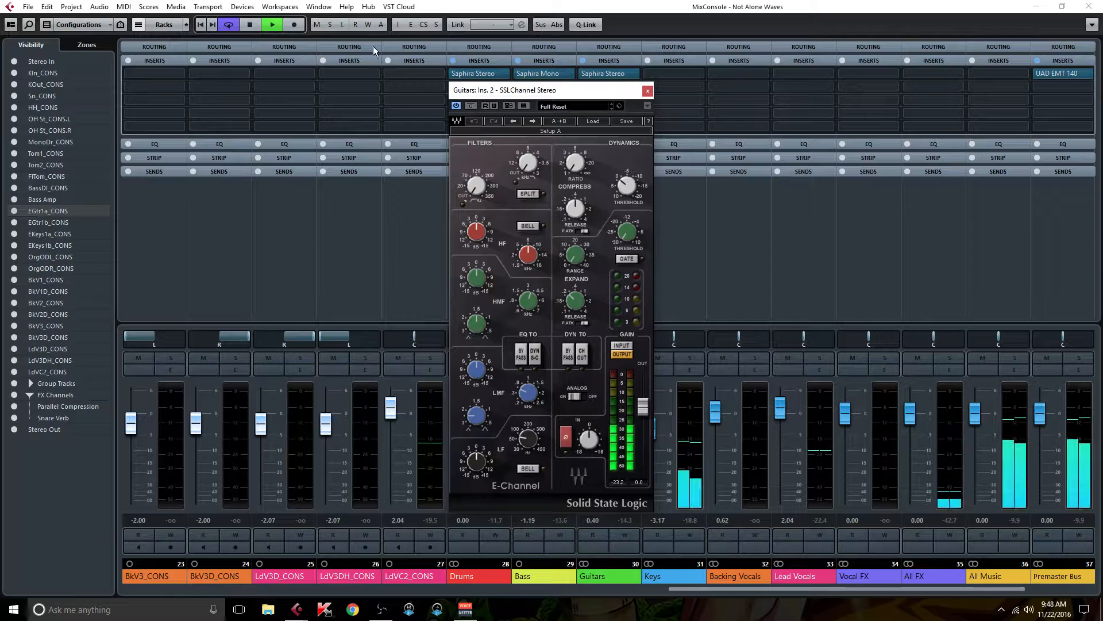
Step: Engage the SSLChannel high-pass filter and cut the LMF band at about 0.41 kHz
{"action": "mouse_move", "coordinate": [474, 189]}
{"action": "left_mouse_down"}
{"action": "mouse_move", "coordinate": [474, 204]}
{"action": "mouse_move", "coordinate": [474, 177]}
{"action": "left_mouse_up"}
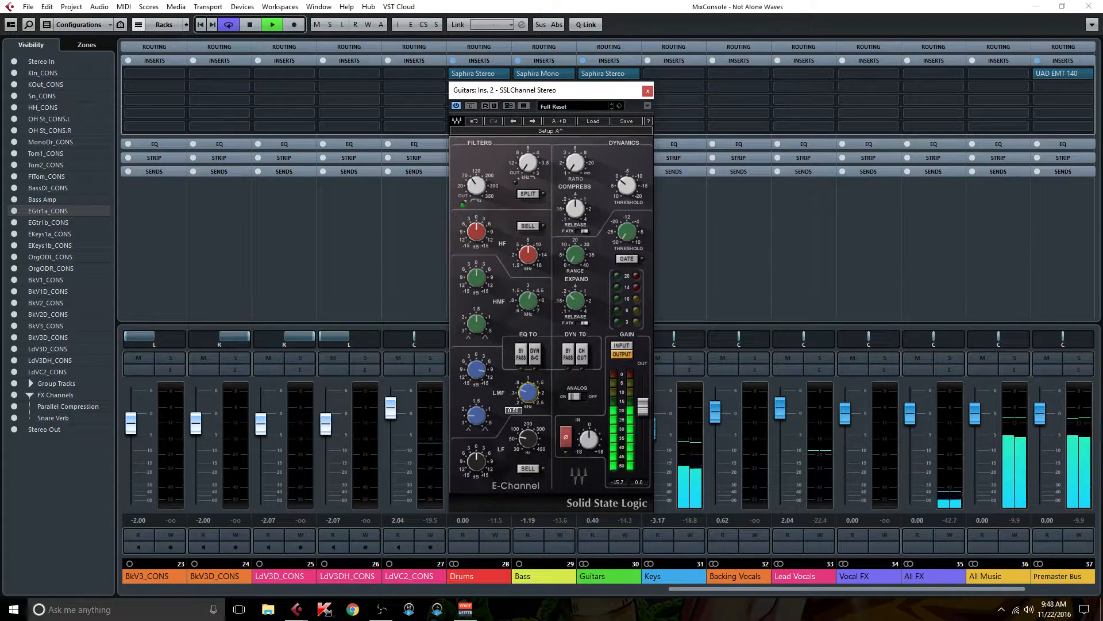
{"action": "left_click_drag", "start_coordinate": [528, 393], "coordinate": [529, 395]}
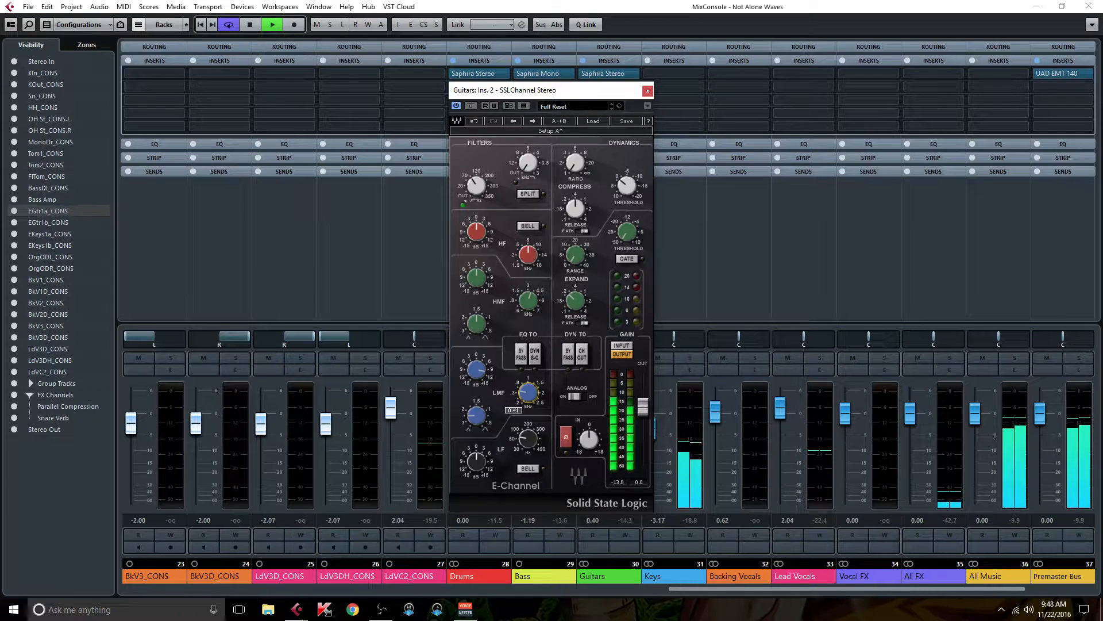
{"action": "left_click_drag", "start_coordinate": [475, 363], "coordinate": [475, 392]}
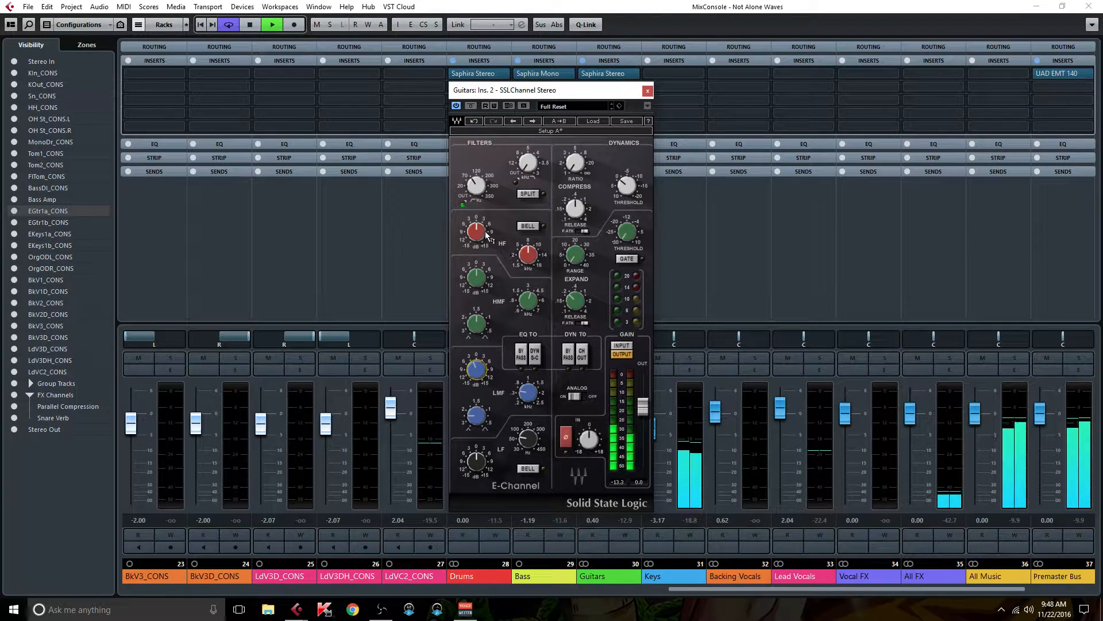
Step: Raise the SSLChannel HF band frequency toward the upper end of its range and engage the low-pass filter
{"action": "left_click_drag", "start_coordinate": [530, 260], "coordinate": [530, 231]}
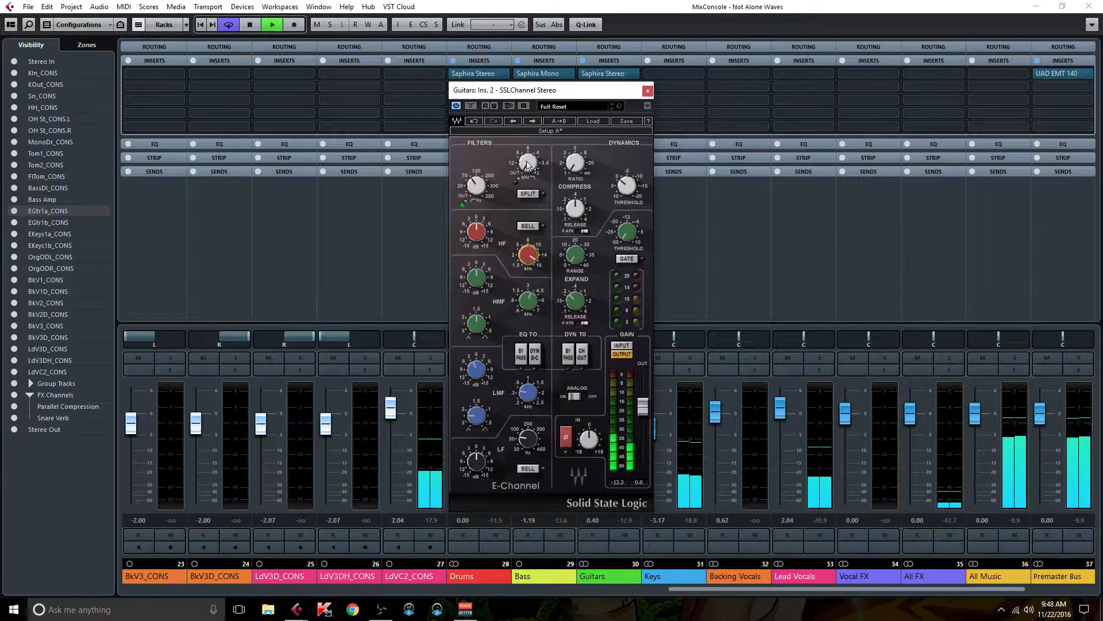
{"action": "left_click_drag", "start_coordinate": [528, 166], "coordinate": [528, 167]}
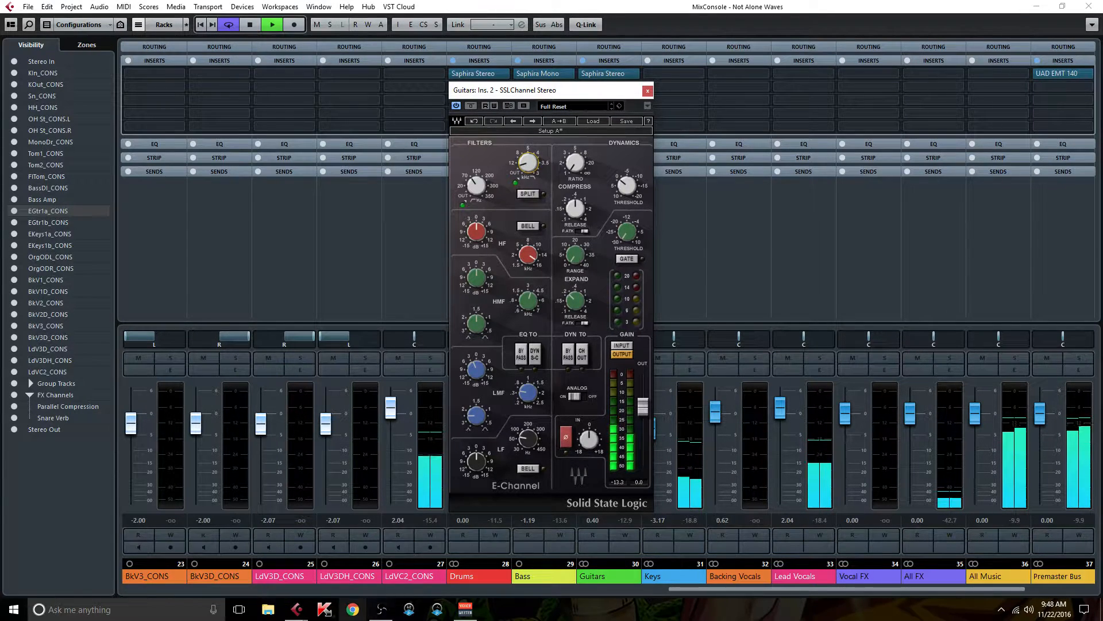
Step: Lower the HMF band's Q and frequency, reduce its gain slightly, and close SSLChannel
{"action": "left_click", "coordinate": [477, 322]}
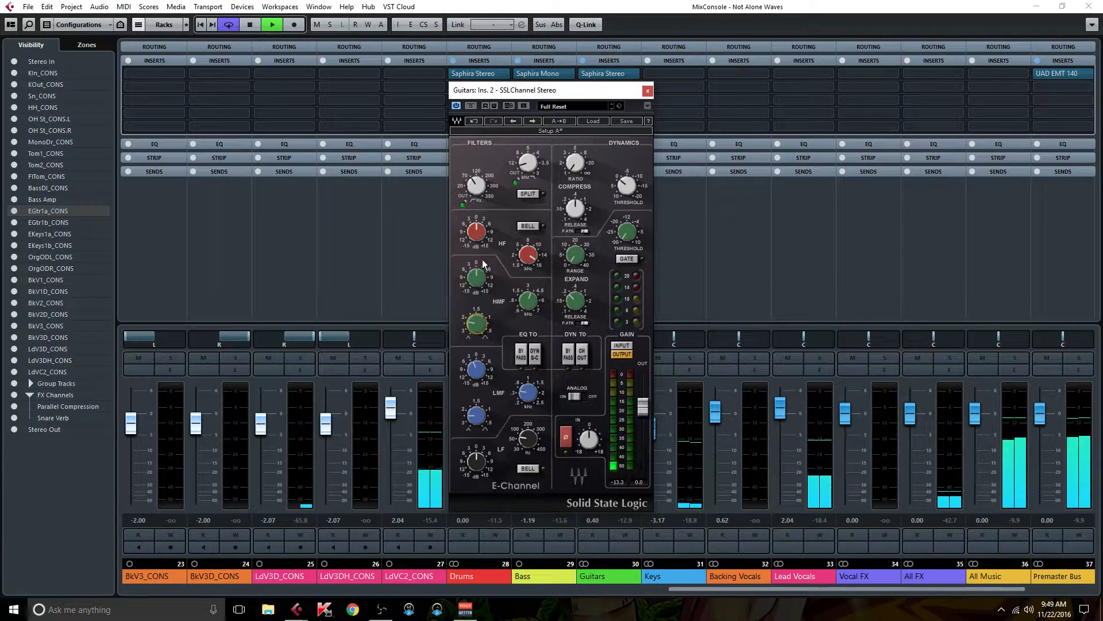
{"action": "left_click_drag", "start_coordinate": [528, 304], "coordinate": [528, 318]}
{"action": "left_click_drag", "start_coordinate": [477, 277], "coordinate": [478, 311]}
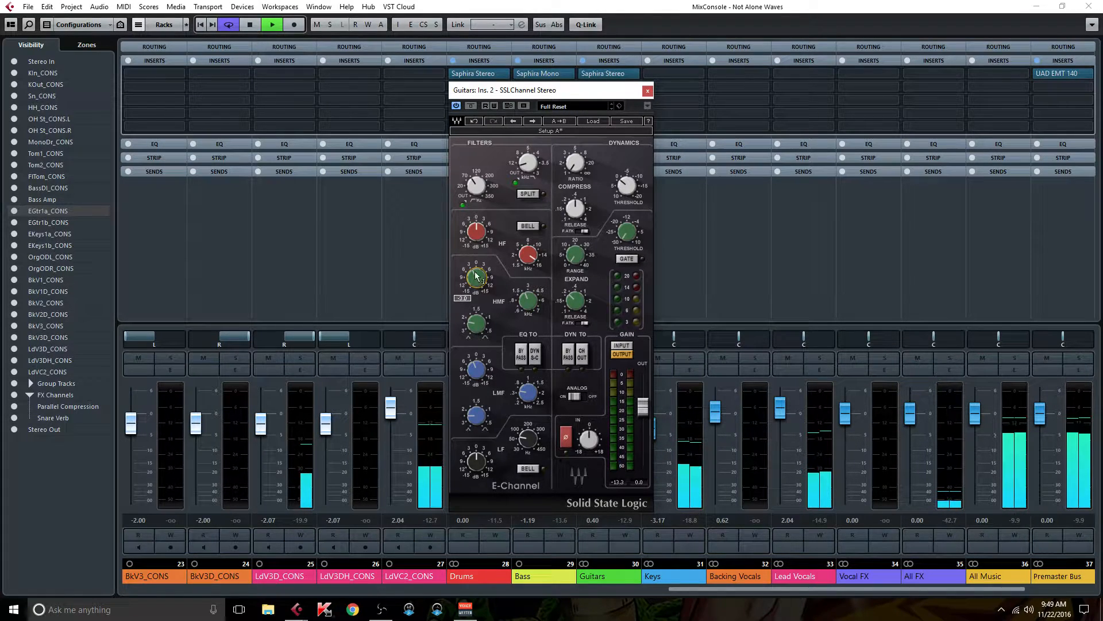
{"action": "left_click", "coordinate": [648, 91]}
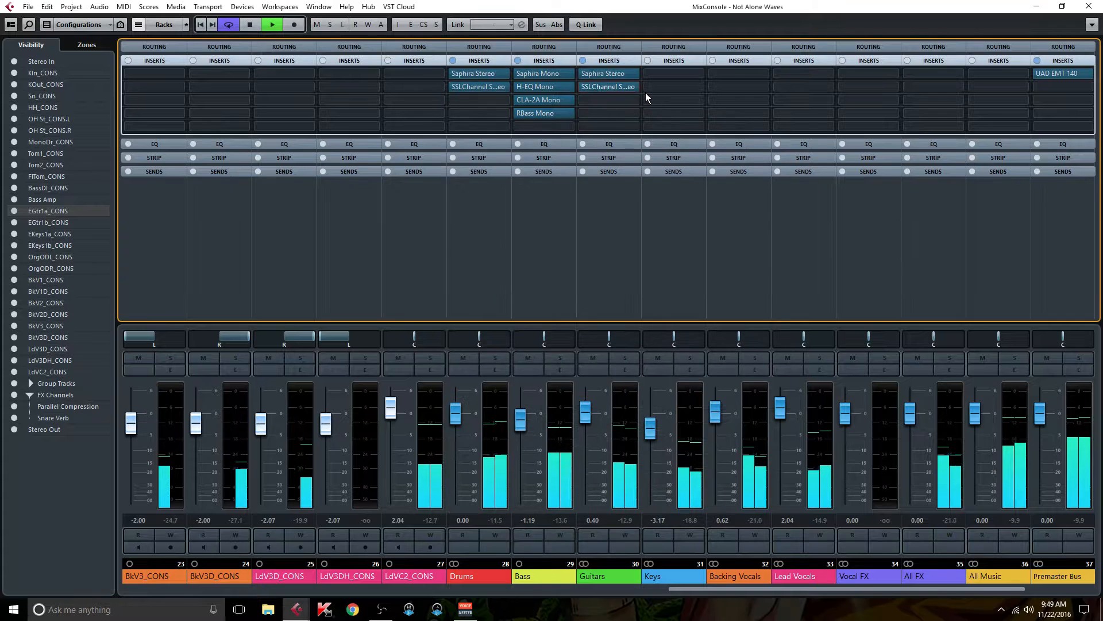
Step: Insert Waves CLA-3A Stereo in the third insert slot of the Guitars group channel
{"action": "left_click", "coordinate": [636, 100]}
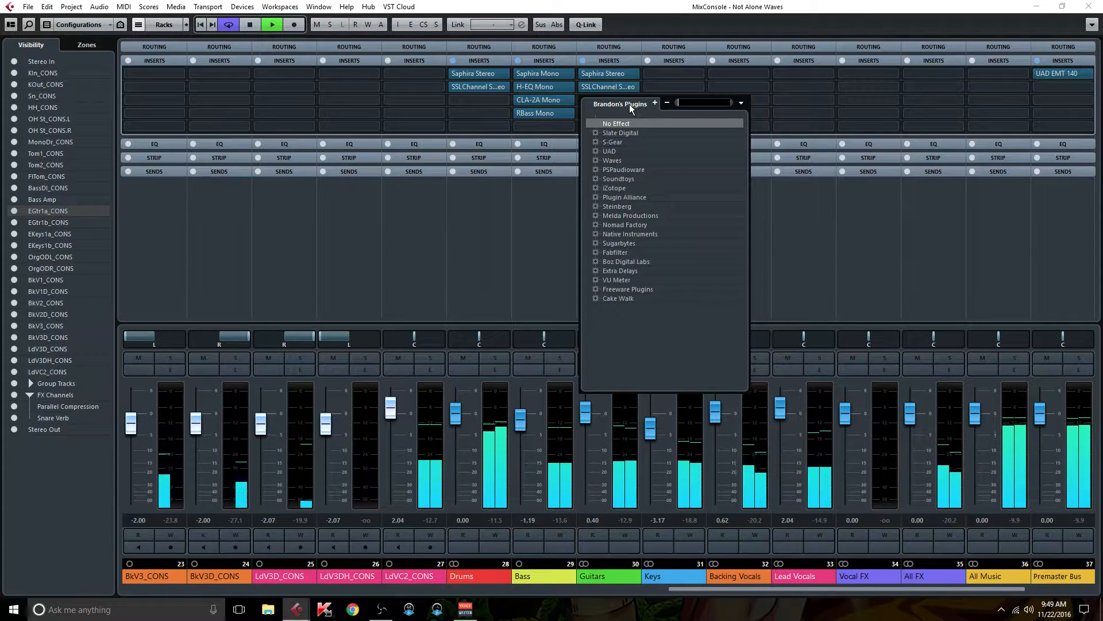
{"action": "type", "text": "cla"}
{"action": "double_click", "coordinate": [662, 142]}
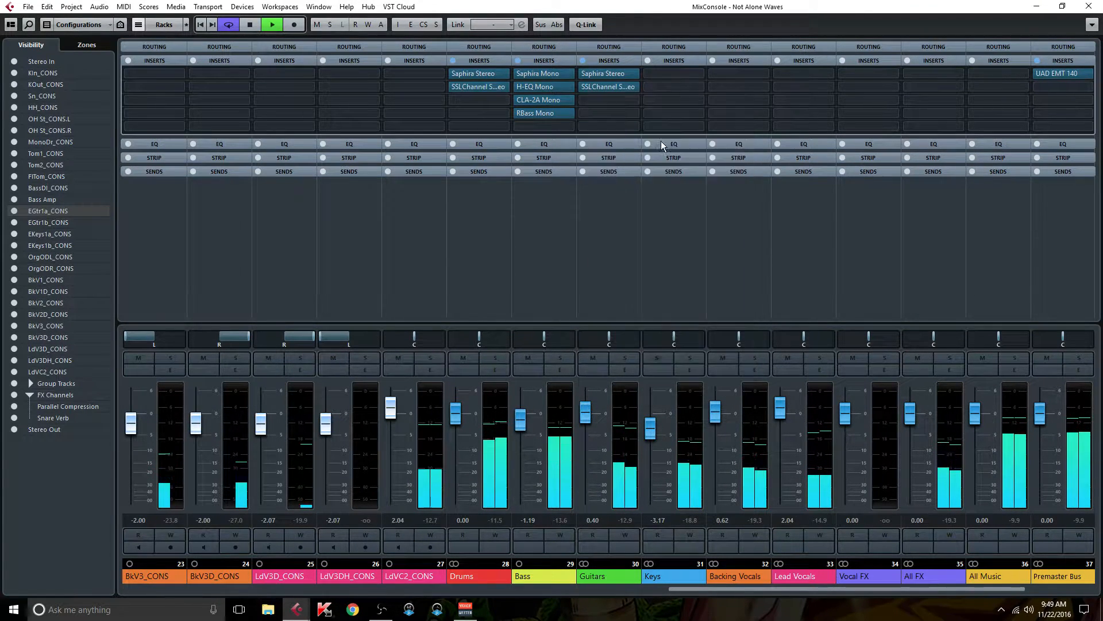
Step: Set the CLA-3A gain to about 5, comparing the Guitars inserts bypassed and active to match levels
{"action": "left_click", "coordinate": [583, 61]}
{"action": "left_click", "coordinate": [583, 60]}
{"action": "left_click_drag", "start_coordinate": [544, 188], "coordinate": [544, 199]}
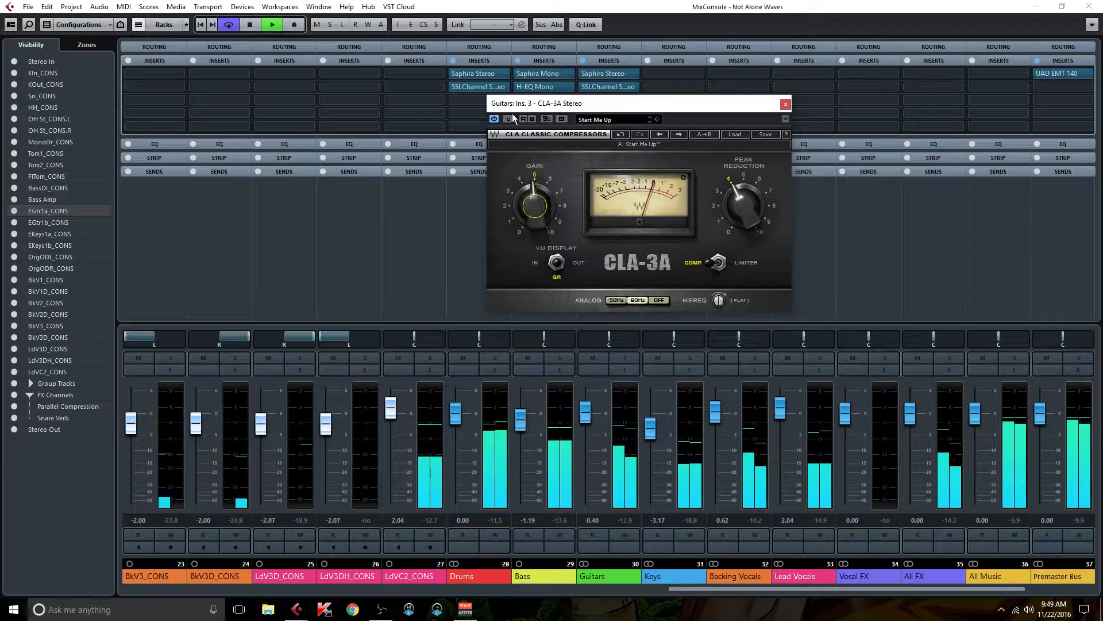
{"action": "left_click", "coordinate": [584, 60]}
{"action": "left_click", "coordinate": [585, 59]}
Step: Set the CLA-3A peak reduction to about 6.9 and gain to about 4.9, comparing against bypassed Guitars inserts
{"action": "mouse_move", "coordinate": [742, 205]}
{"action": "left_mouse_down"}
{"action": "mouse_move", "coordinate": [743, 183]}
{"action": "mouse_move", "coordinate": [729, 205]}
{"action": "left_mouse_up"}
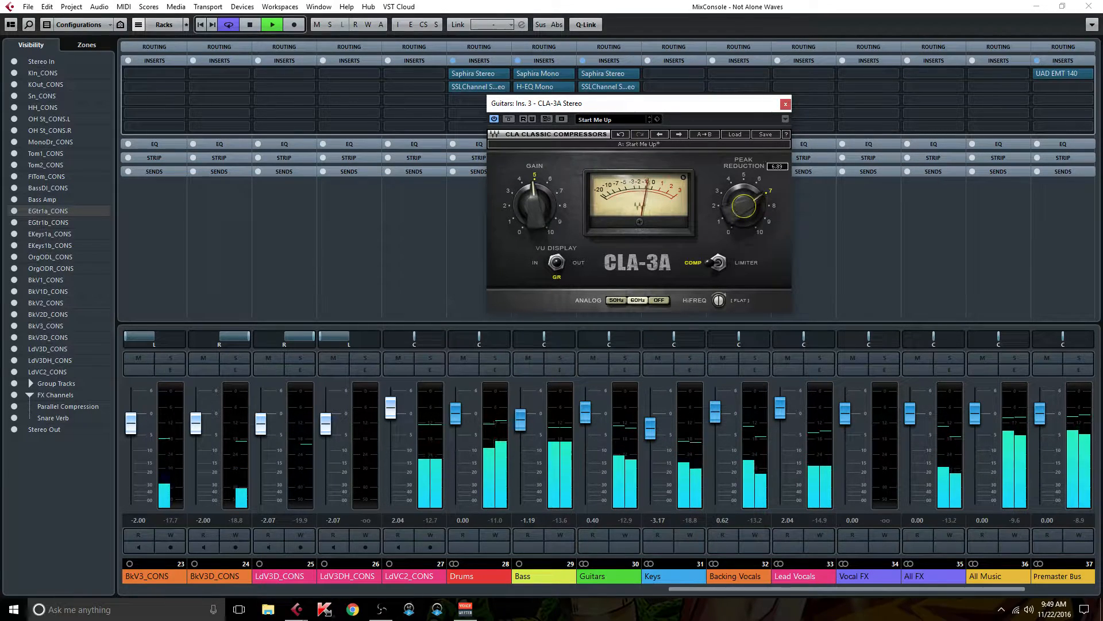
{"action": "left_click", "coordinate": [584, 61]}
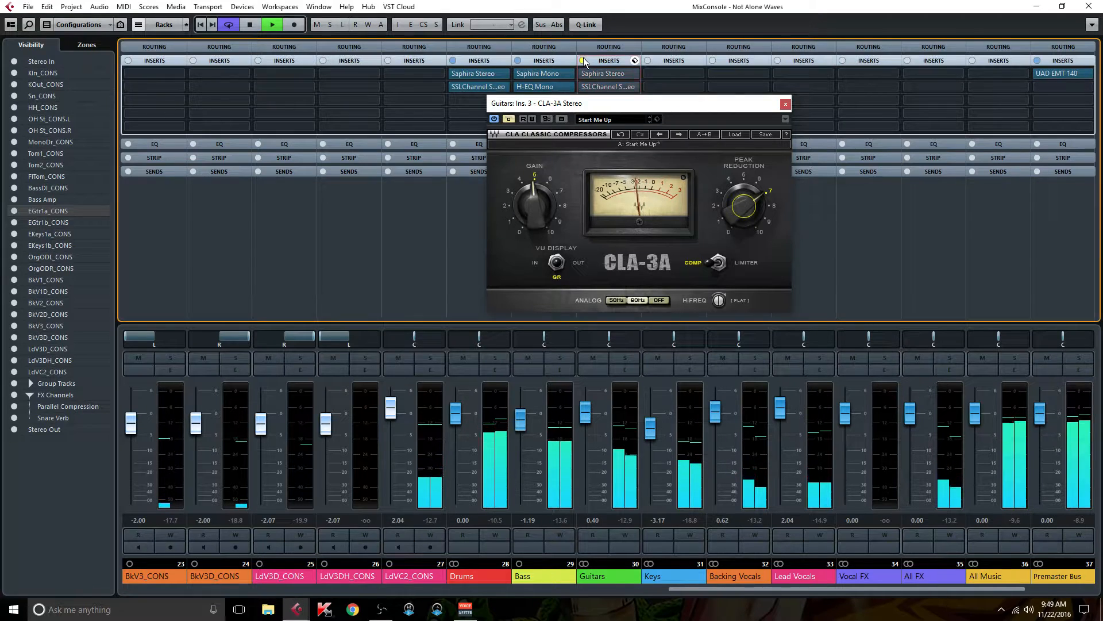
{"action": "left_click", "coordinate": [584, 61]}
{"action": "left_click_drag", "start_coordinate": [528, 213], "coordinate": [528, 209]}
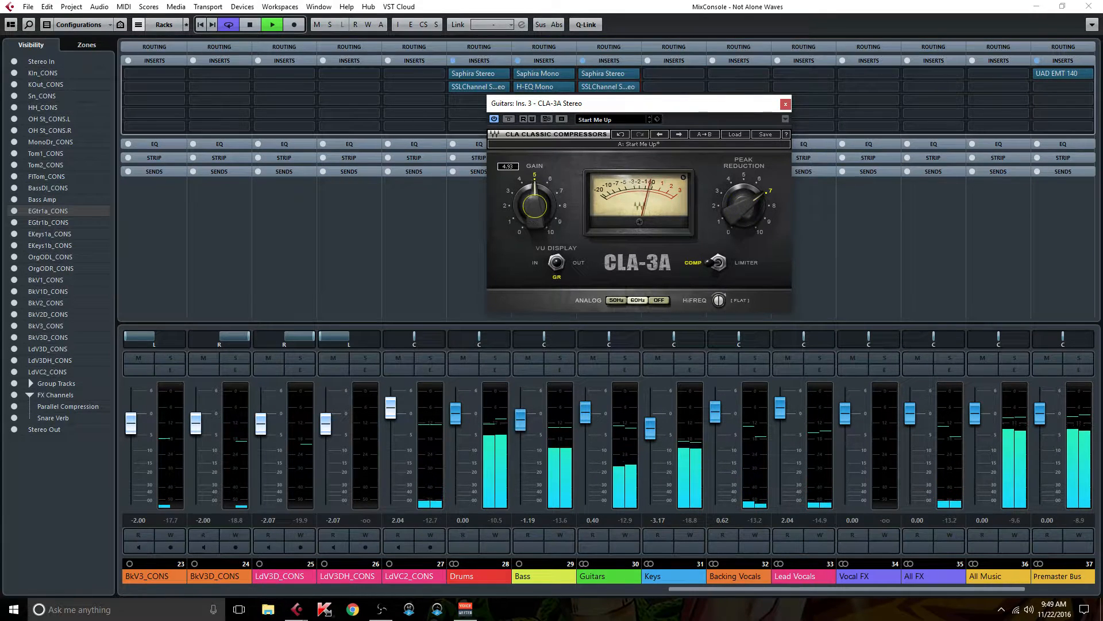
{"action": "left_click", "coordinate": [583, 61]}
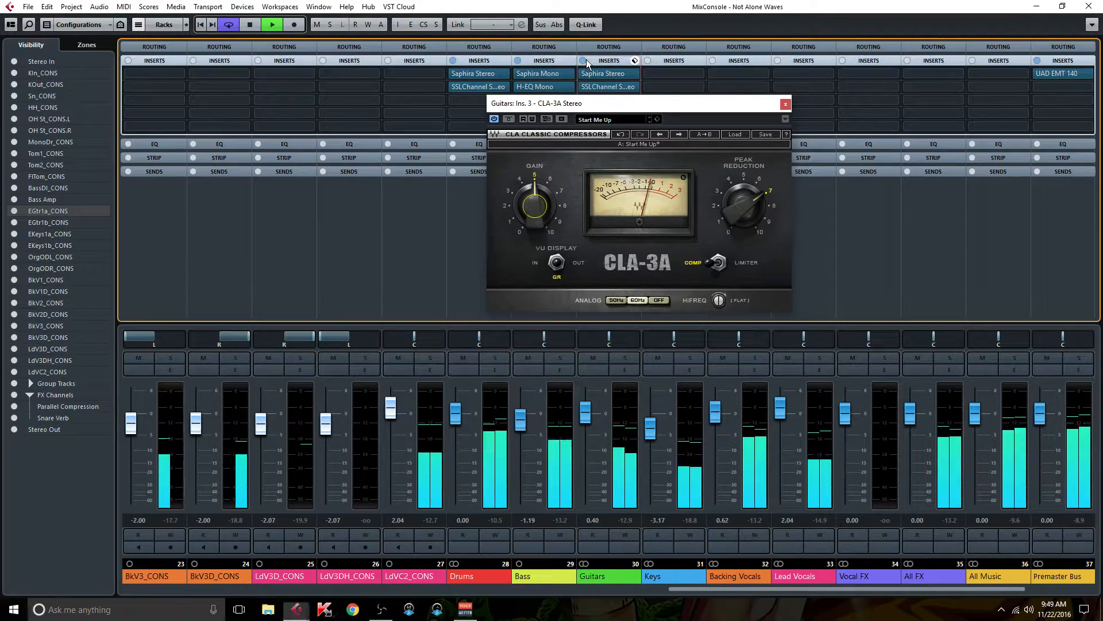
{"action": "left_click", "coordinate": [584, 60]}
Step: Lower the CLA-3A peak reduction to about 6, close the plug-in and show the individual guitar channels
{"action": "left_click_drag", "start_coordinate": [742, 198], "coordinate": [742, 206]}
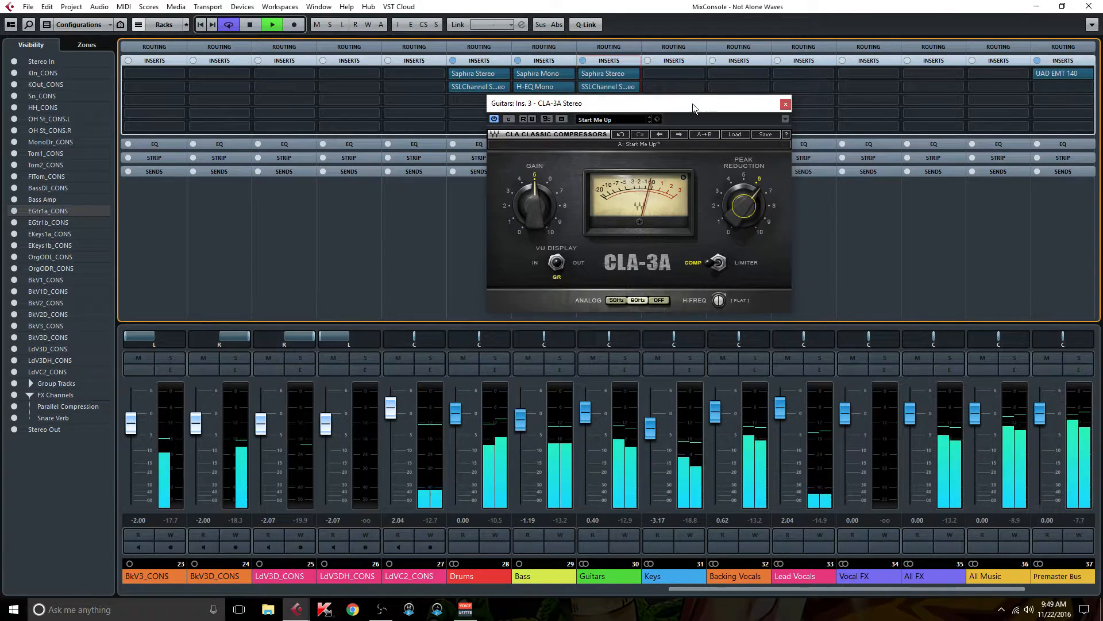
{"action": "left_click_drag", "start_coordinate": [692, 102], "coordinate": [688, 184]}
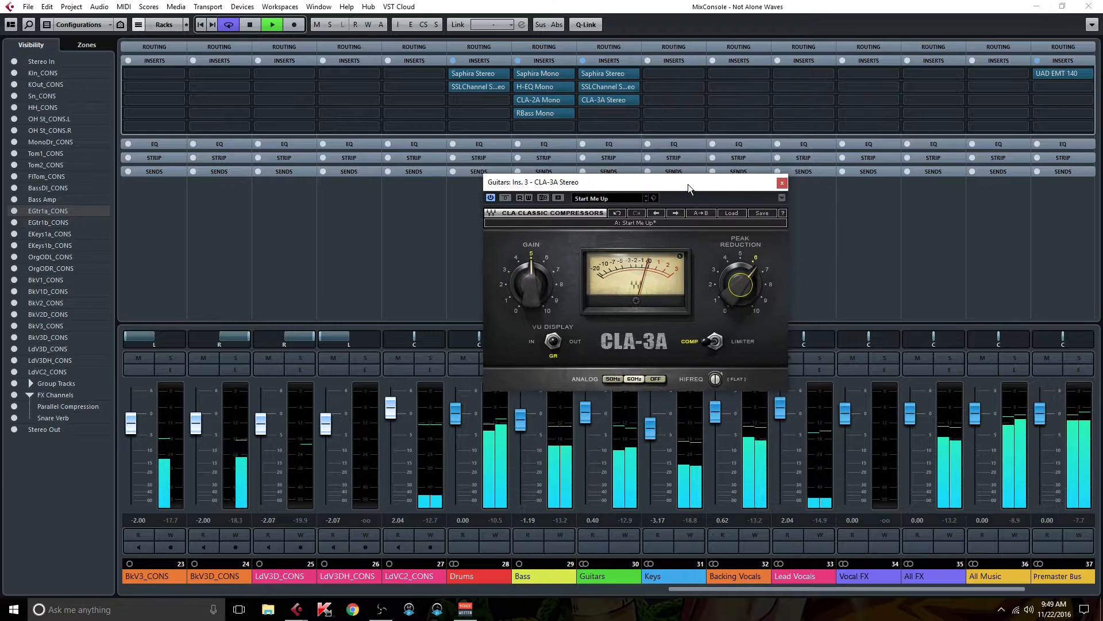
{"action": "left_click", "coordinate": [782, 182]}
{"action": "left_click_drag", "start_coordinate": [687, 589], "coordinate": [353, 589]}
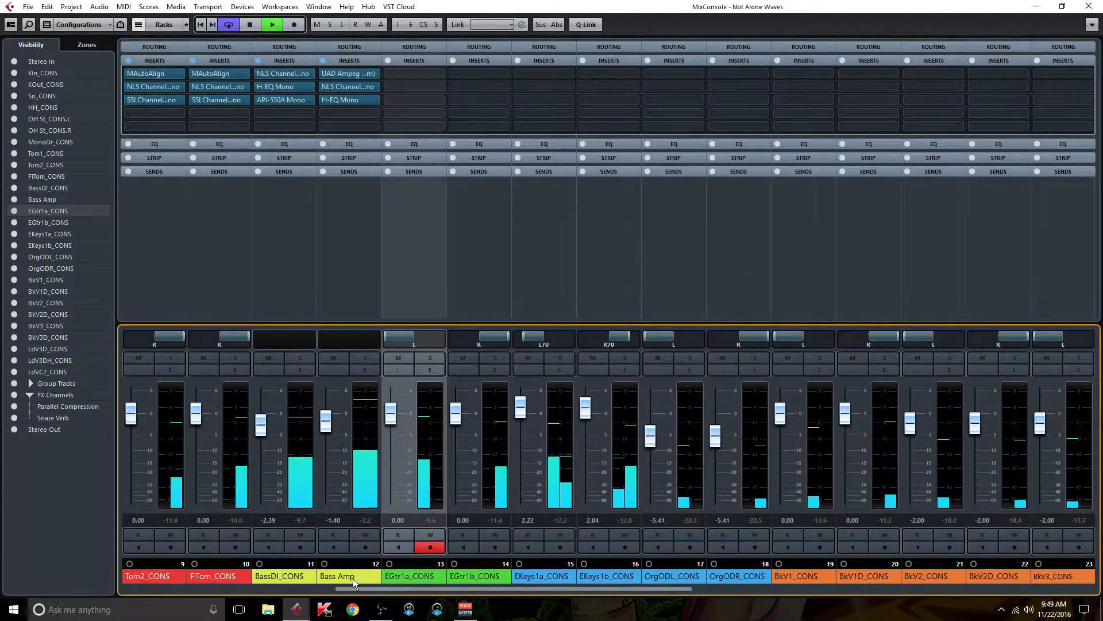
Step: Insert Waves NLS Channel Mono in the first insert slot of EGtr1a_CONS and choose the Nevo studio
{"action": "left_click", "coordinate": [442, 73]}
{"action": "type", "text": "nls"}
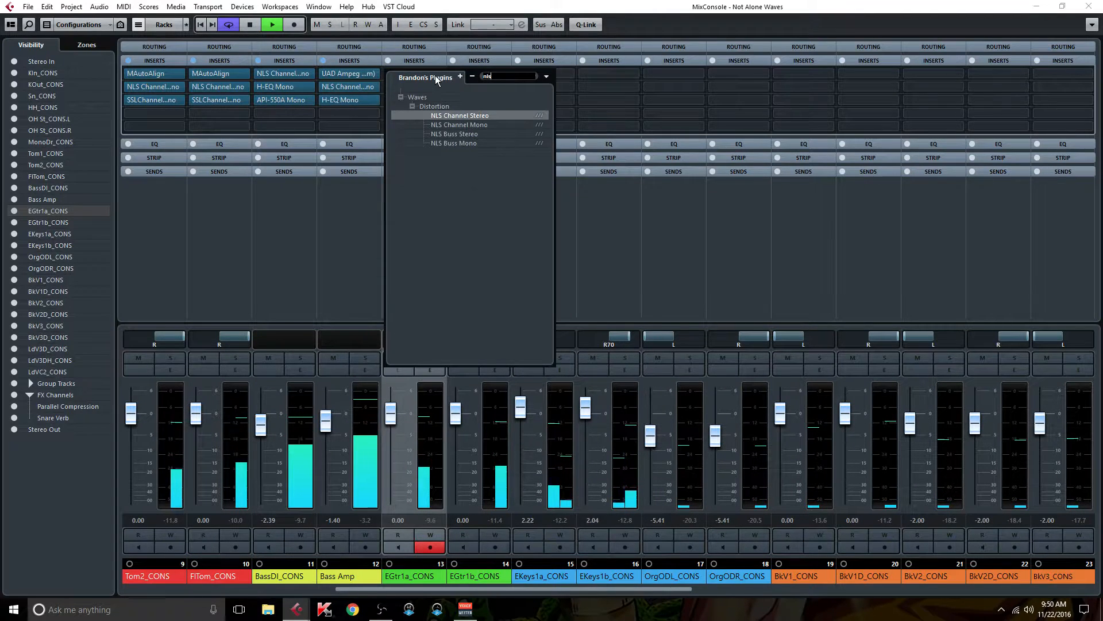
{"action": "left_click", "coordinate": [471, 125]}
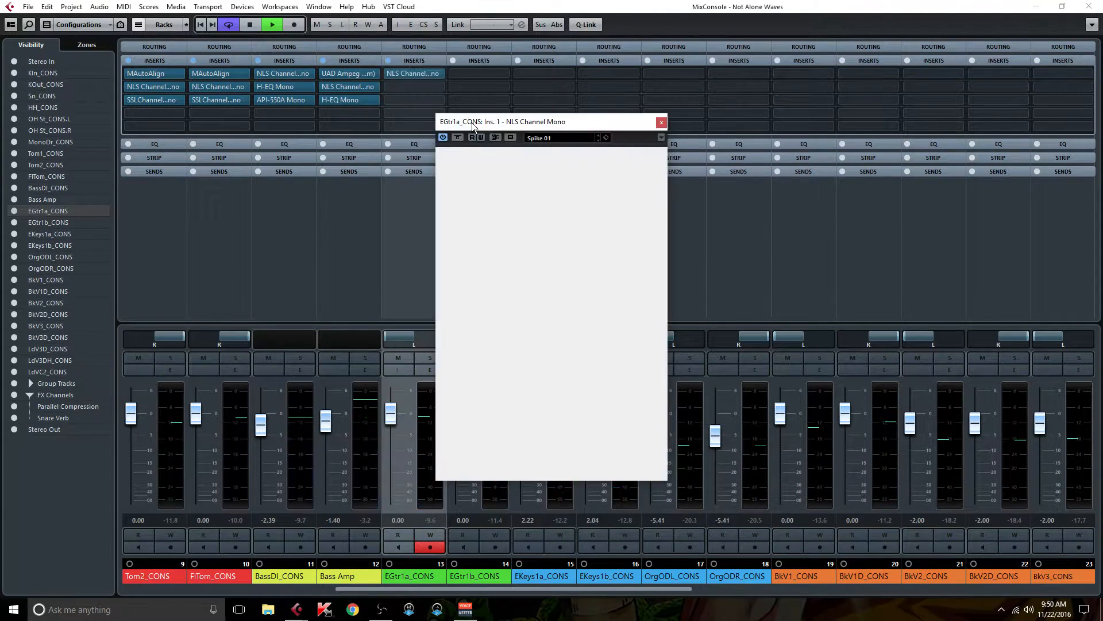
{"action": "left_click", "coordinate": [592, 248]}
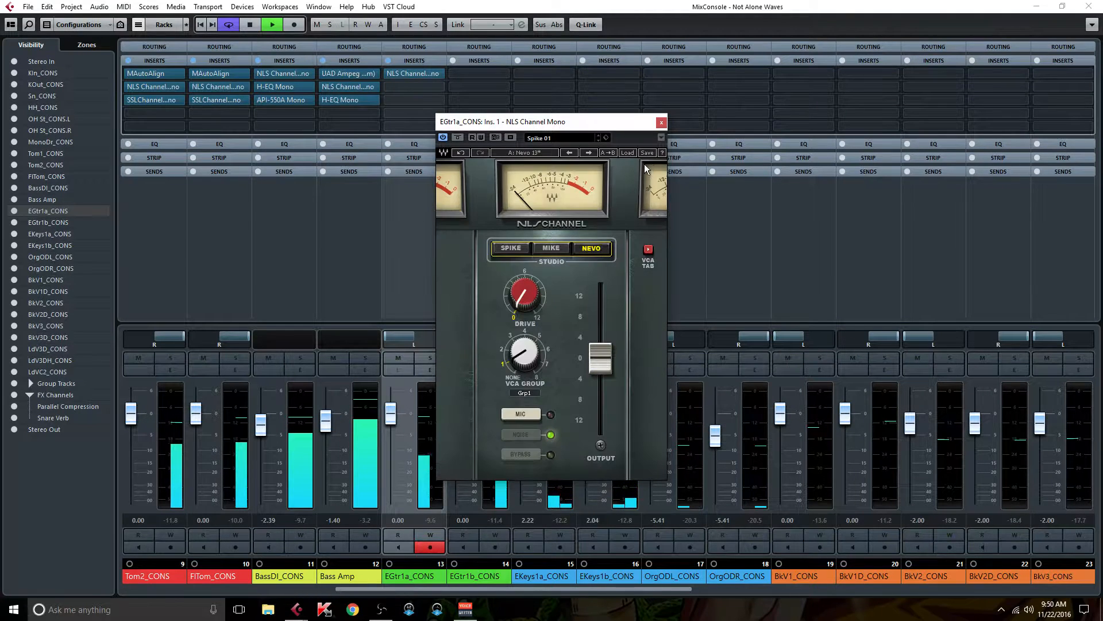
{"action": "left_click", "coordinate": [661, 122]}
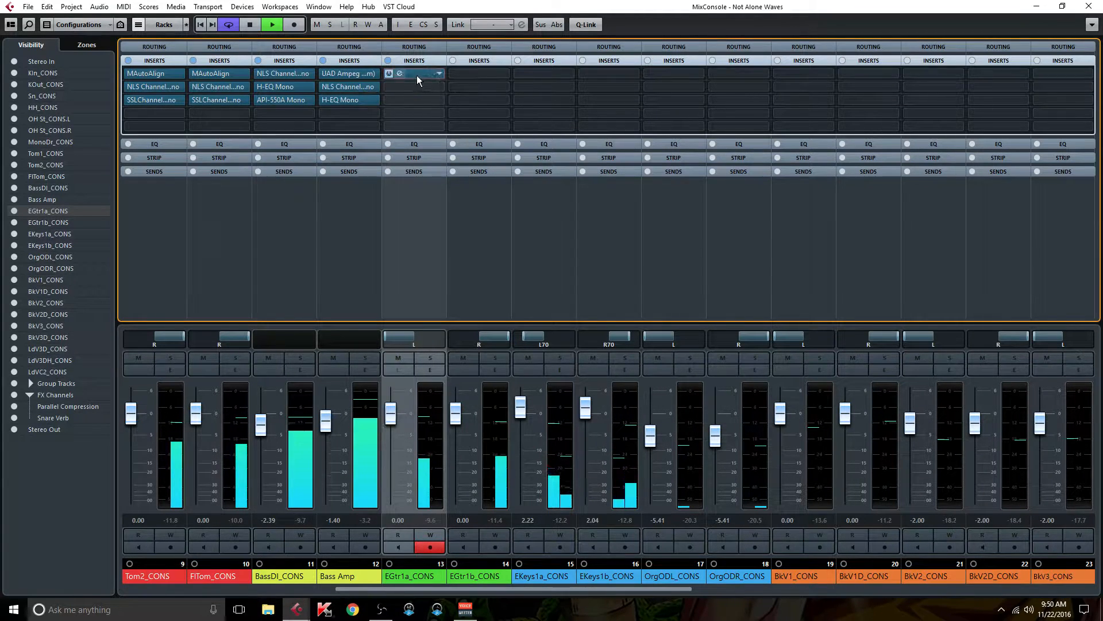
Step: Raise the NLS Channel drive slightly on EGtr1a_CONS and copy the plug-in to the first insert slot of EGtr1b_CONS
{"action": "left_click", "coordinate": [416, 74]}
{"action": "left_click_drag", "start_coordinate": [524, 293], "coordinate": [524, 284]}
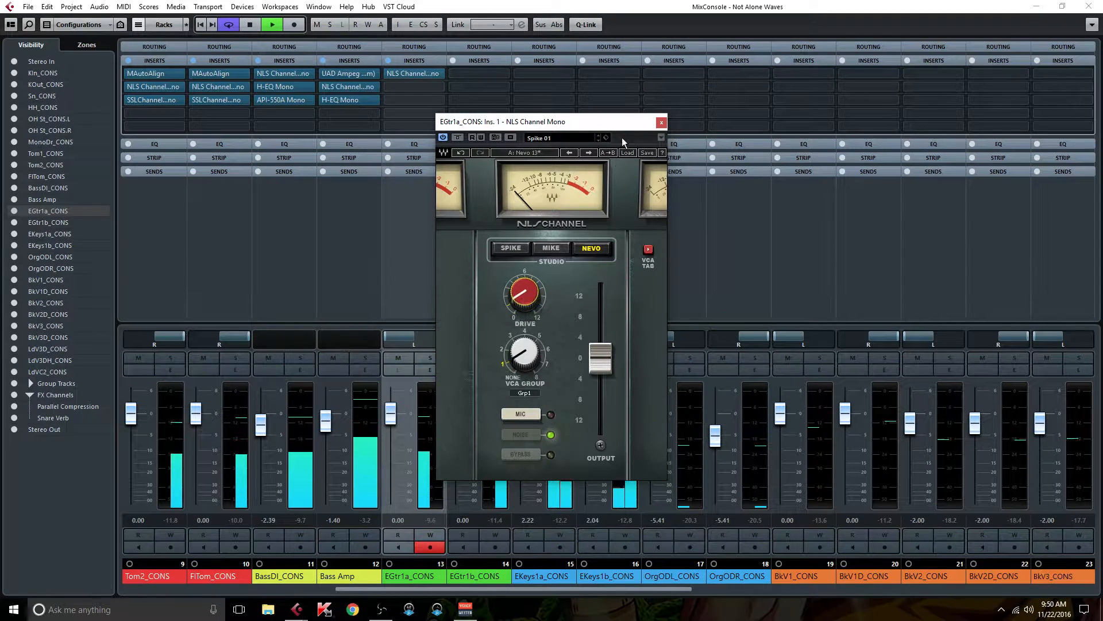
{"action": "left_click", "coordinate": [661, 122]}
{"action": "left_click_drag", "start_coordinate": [416, 73], "coordinate": [484, 75]}
Step: Insert Waves SSLChannel Mono in the second slot of EGtr1a_CONS and engage its high-pass filter at a low frequency
{"action": "left_click", "coordinate": [441, 87]}
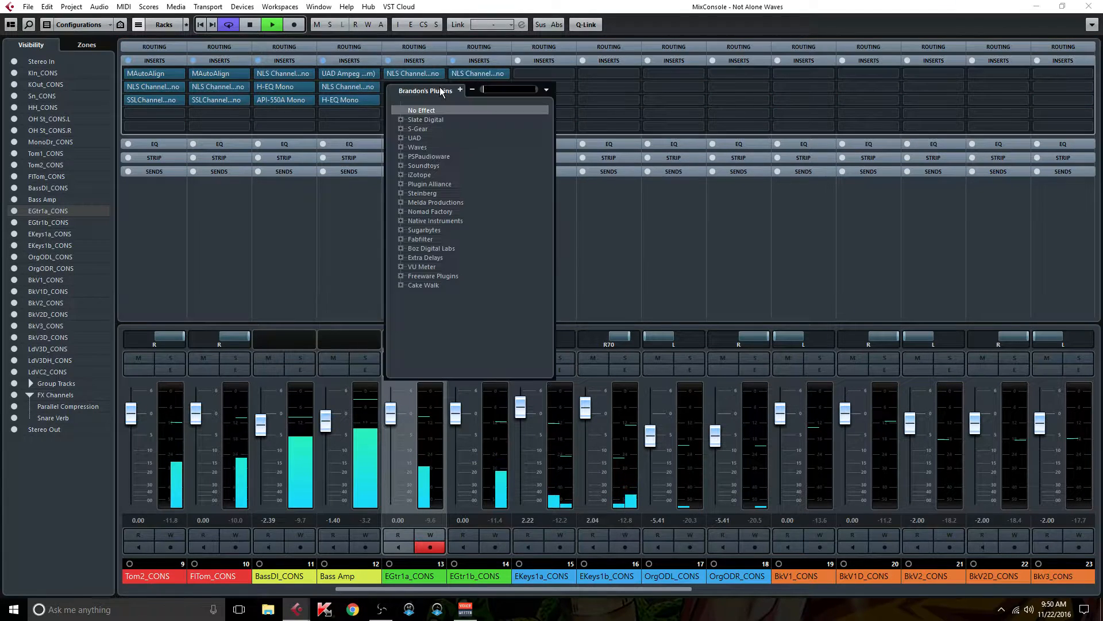
{"action": "type", "text": "ssl"}
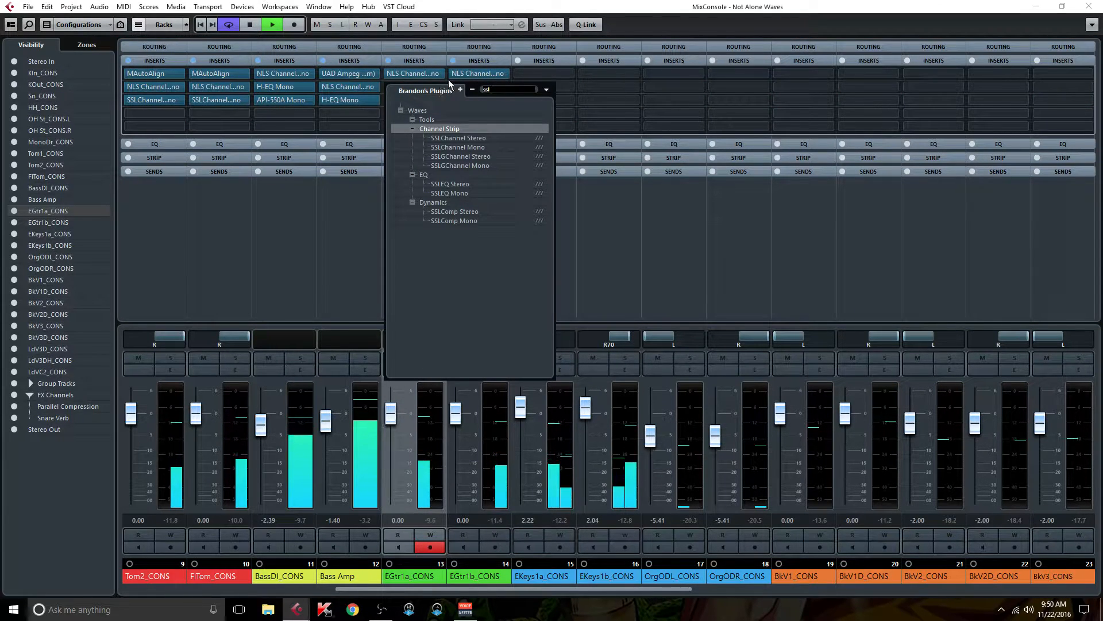
{"action": "left_click", "coordinate": [467, 146]}
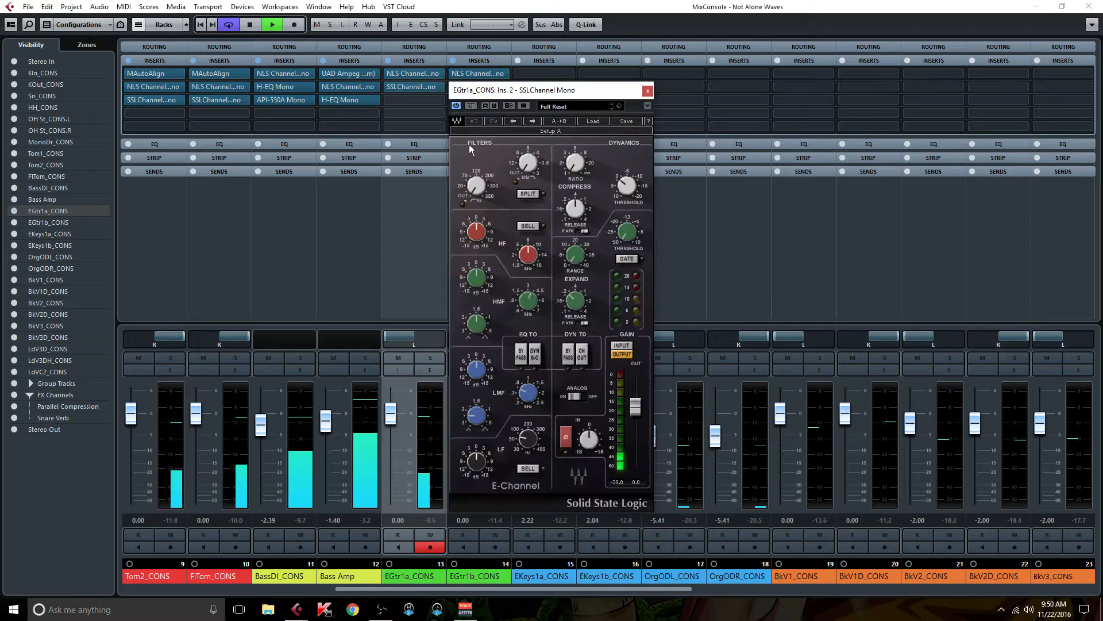
{"action": "left_click_drag", "start_coordinate": [477, 184], "coordinate": [474, 188]}
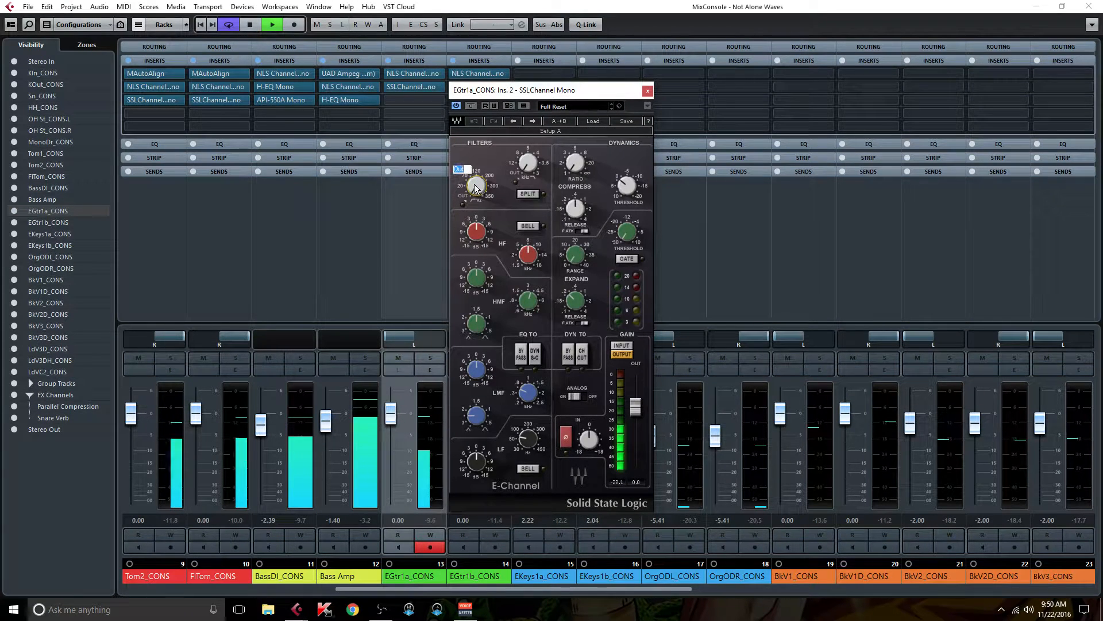
{"action": "key", "text": "Return"}
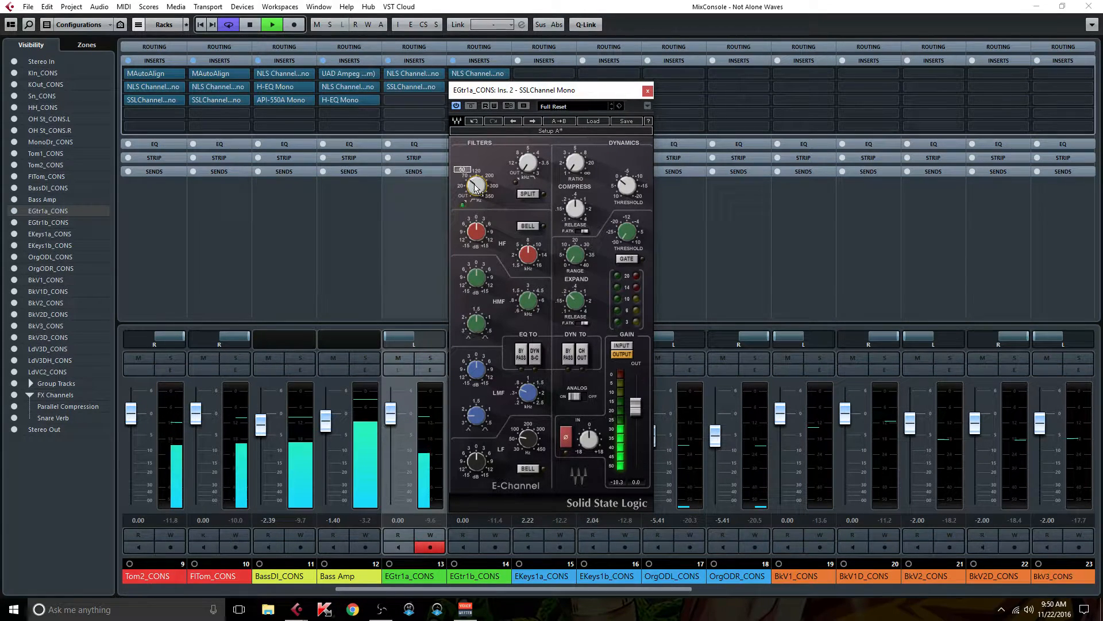
Step: Shape the EGtr1a_CONS SSLChannel EQ with a slight HF cut, a slight HMF boost and adjusted LMF frequency, Q and gain
{"action": "left_click_drag", "start_coordinate": [529, 254], "coordinate": [476, 237]}
{"action": "left_click_drag", "start_coordinate": [531, 308], "coordinate": [530, 308]}
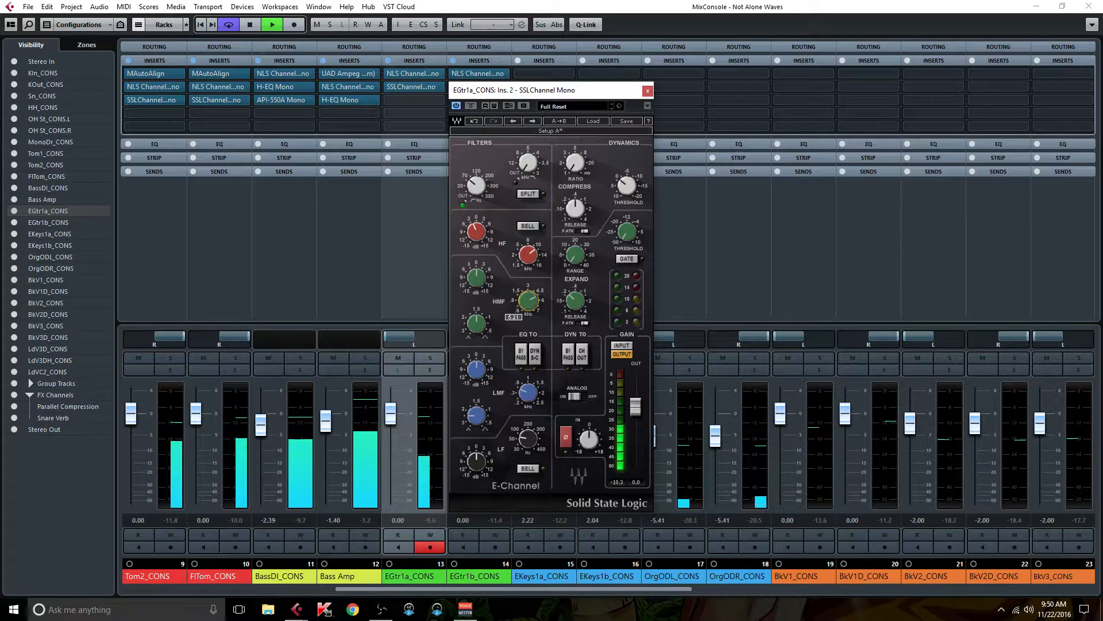
{"action": "left_click_drag", "start_coordinate": [477, 277], "coordinate": [477, 272]}
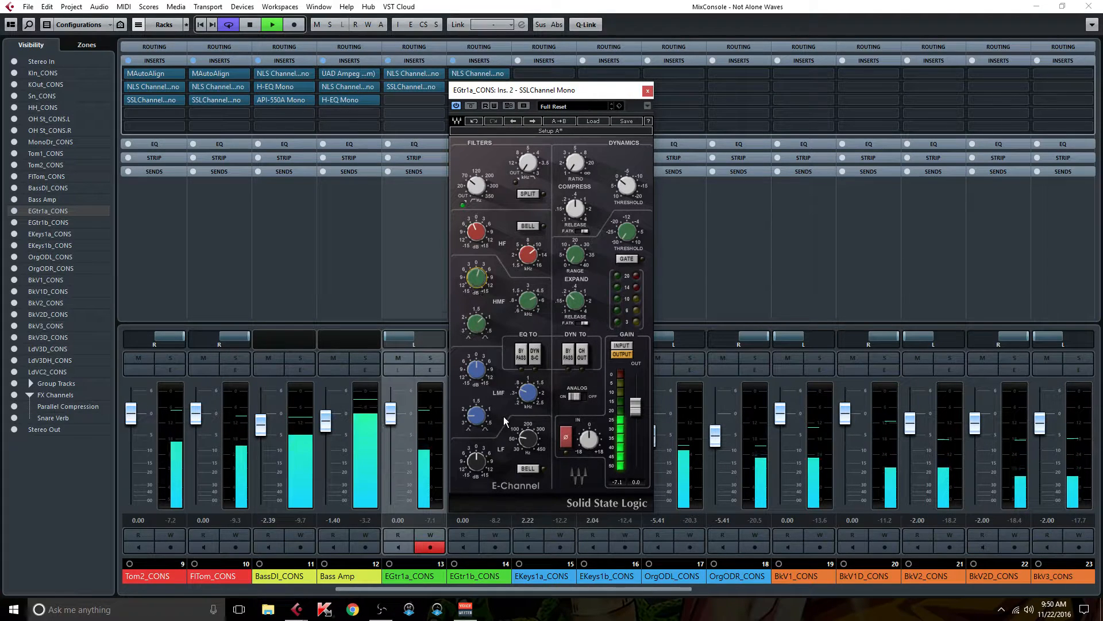
{"action": "left_click_drag", "start_coordinate": [524, 396], "coordinate": [476, 415]}
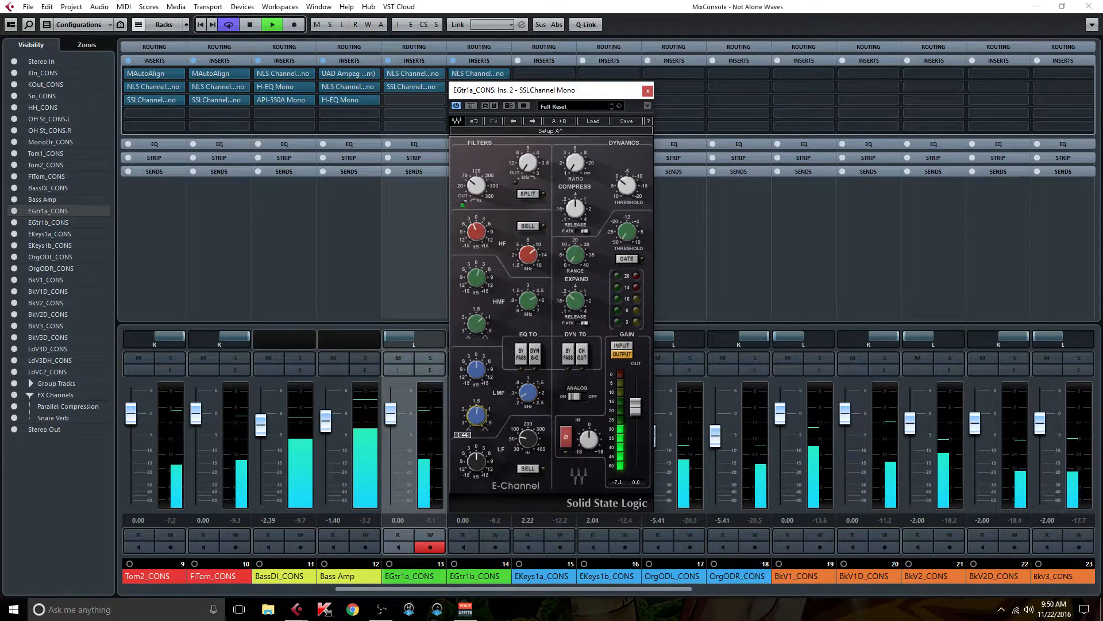
{"action": "left_click_drag", "start_coordinate": [477, 368], "coordinate": [476, 368]}
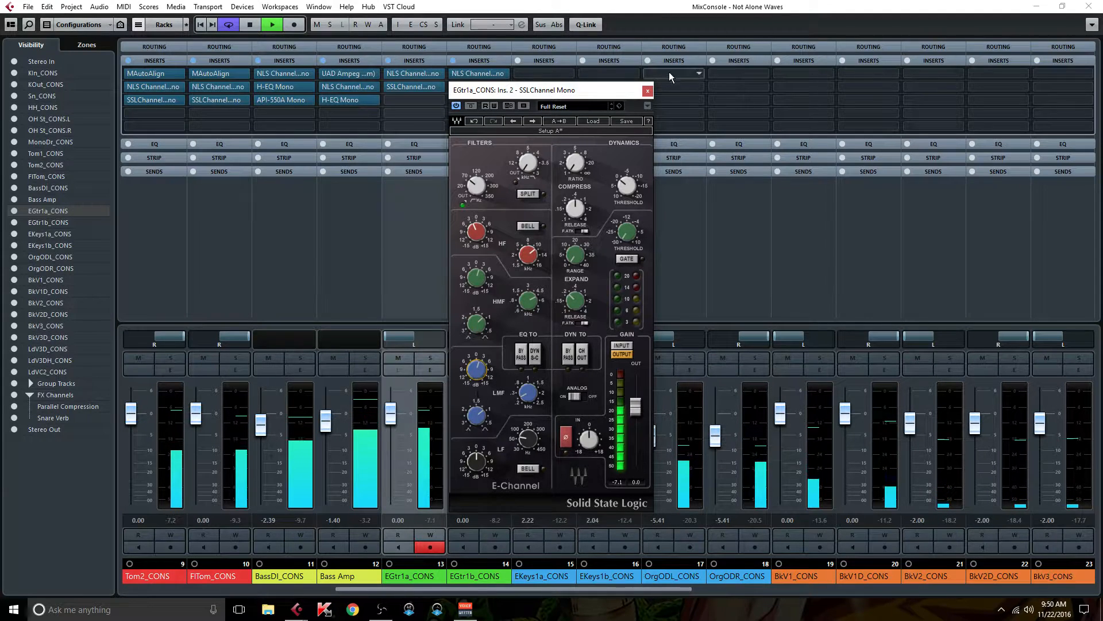
Step: Copy the SSLChannel from EGtr1a_CONS to the second insert slot of EGtr1b_CONS and open the copy
{"action": "left_click", "coordinate": [649, 91]}
{"action": "left_click_drag", "start_coordinate": [412, 87], "coordinate": [477, 88]}
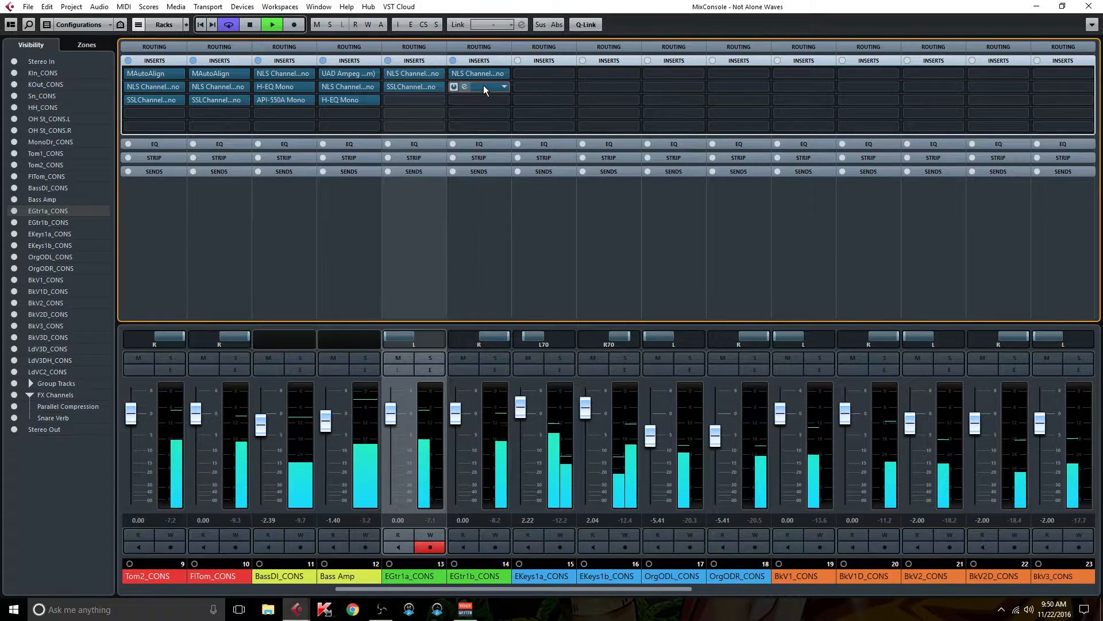
{"action": "left_click", "coordinate": [484, 87]}
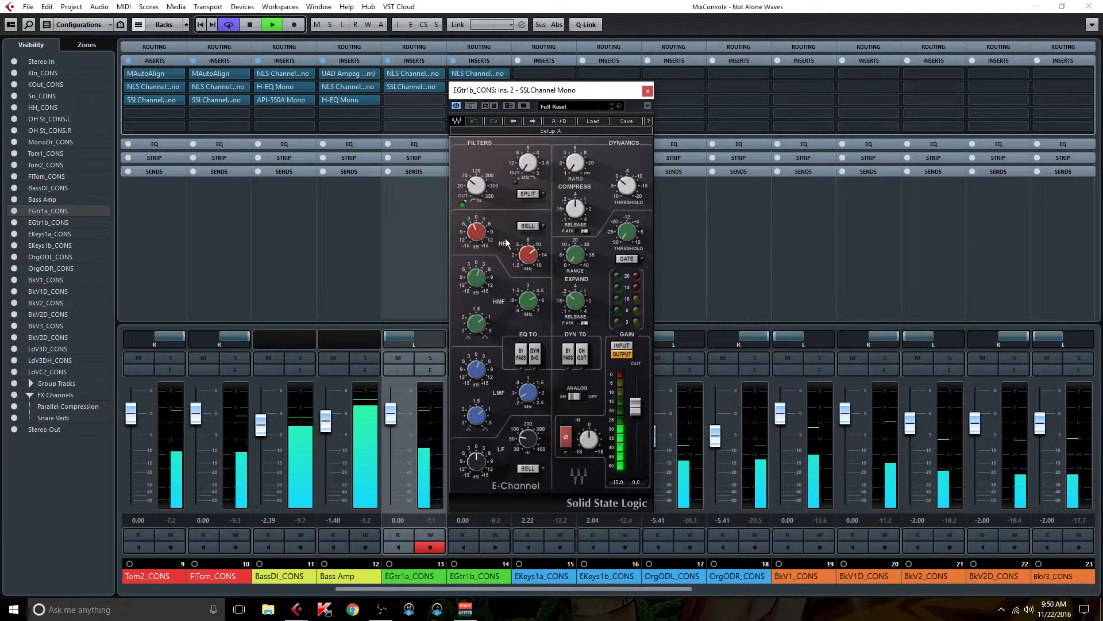
Step: Give the EGtr1b_CONS SSLChannel a contrasting EQ with a slight HF boost and lower HMF and LMF gains, and close it
{"action": "left_click_drag", "start_coordinate": [471, 237], "coordinate": [476, 231]}
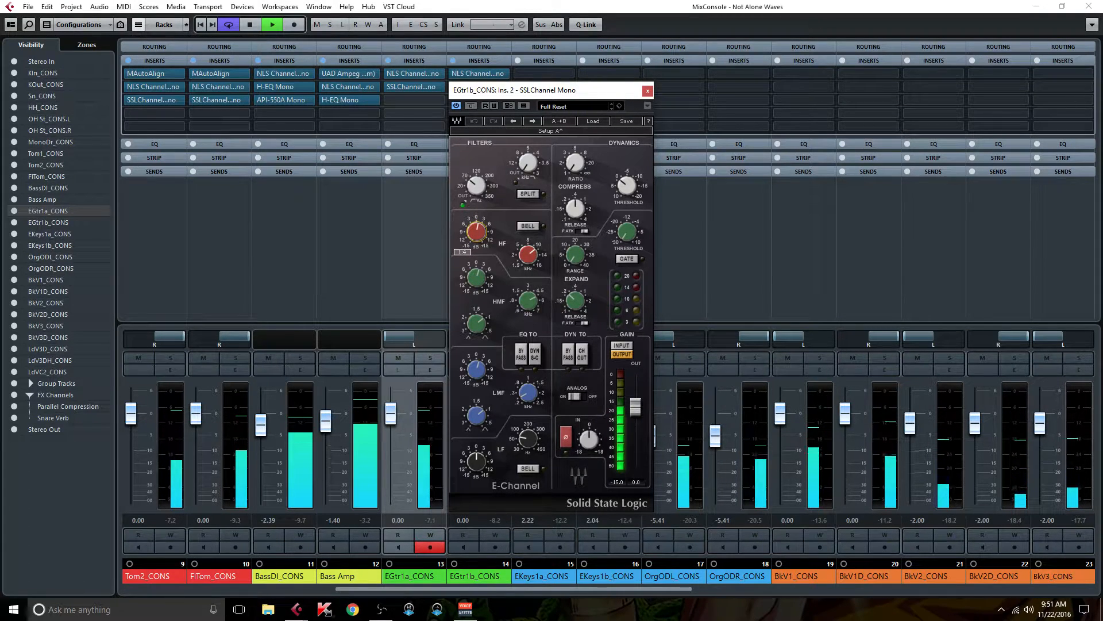
{"action": "left_click_drag", "start_coordinate": [476, 277], "coordinate": [476, 280]}
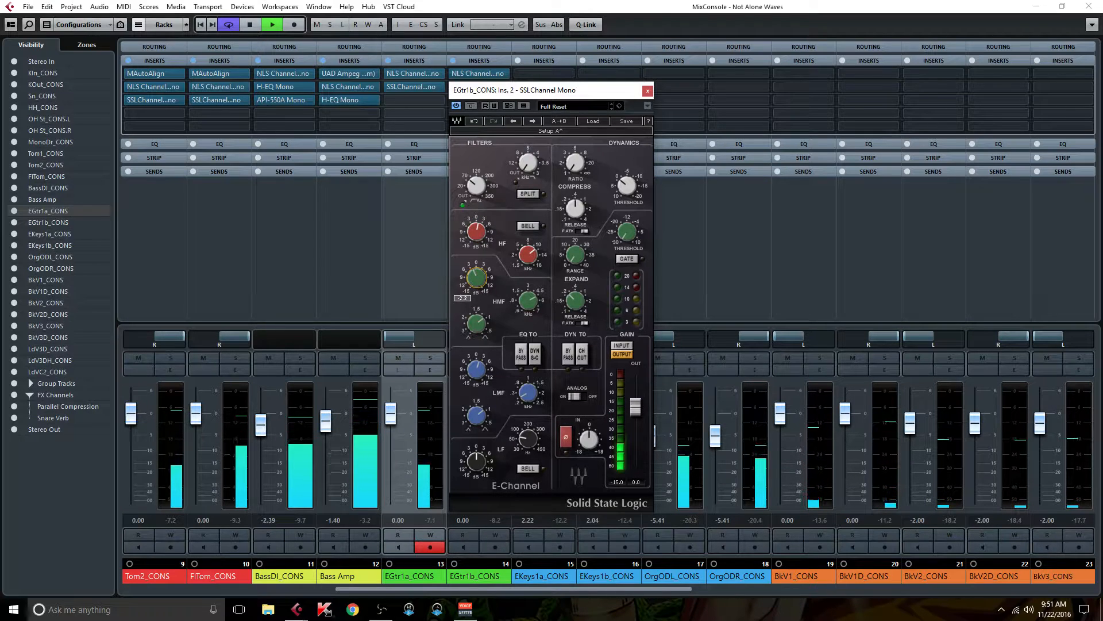
{"action": "left_click_drag", "start_coordinate": [476, 369], "coordinate": [476, 384]}
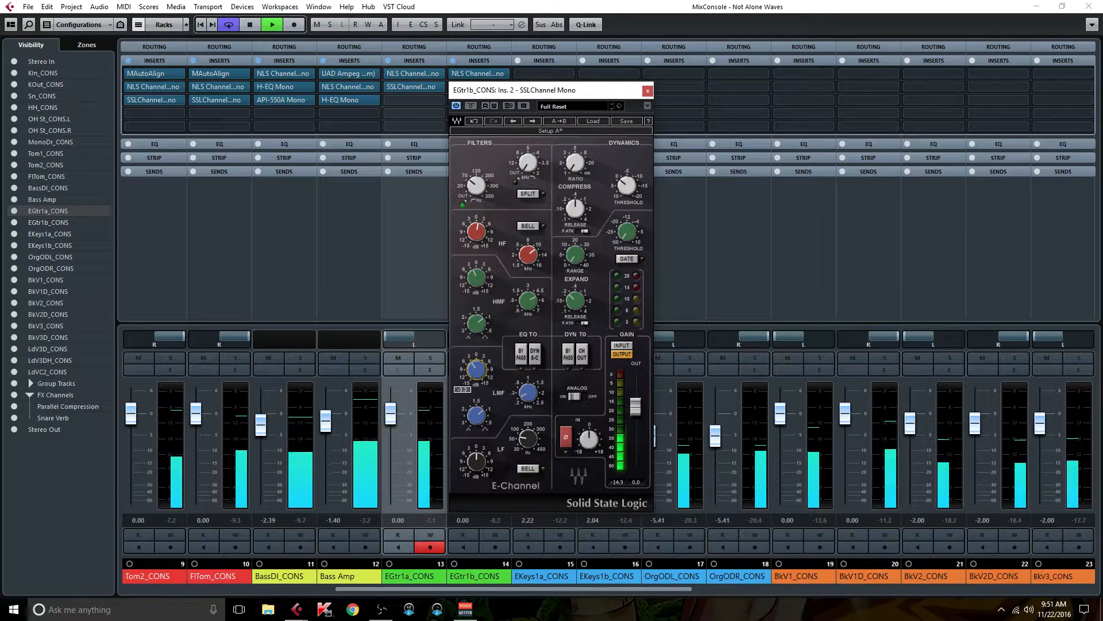
{"action": "left_click", "coordinate": [647, 91]}
Step: Insert Waves MetaFlanger Mono in the third insert slot of EGtr1a_CONS
{"action": "left_click", "coordinate": [440, 102]}
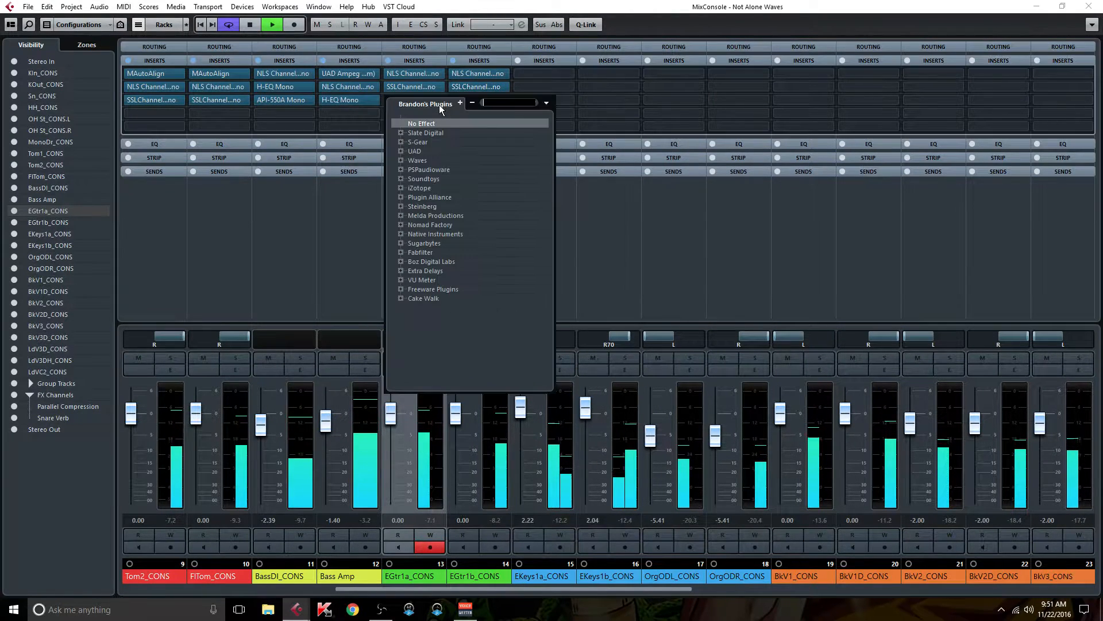
{"action": "left_click", "coordinate": [401, 160]}
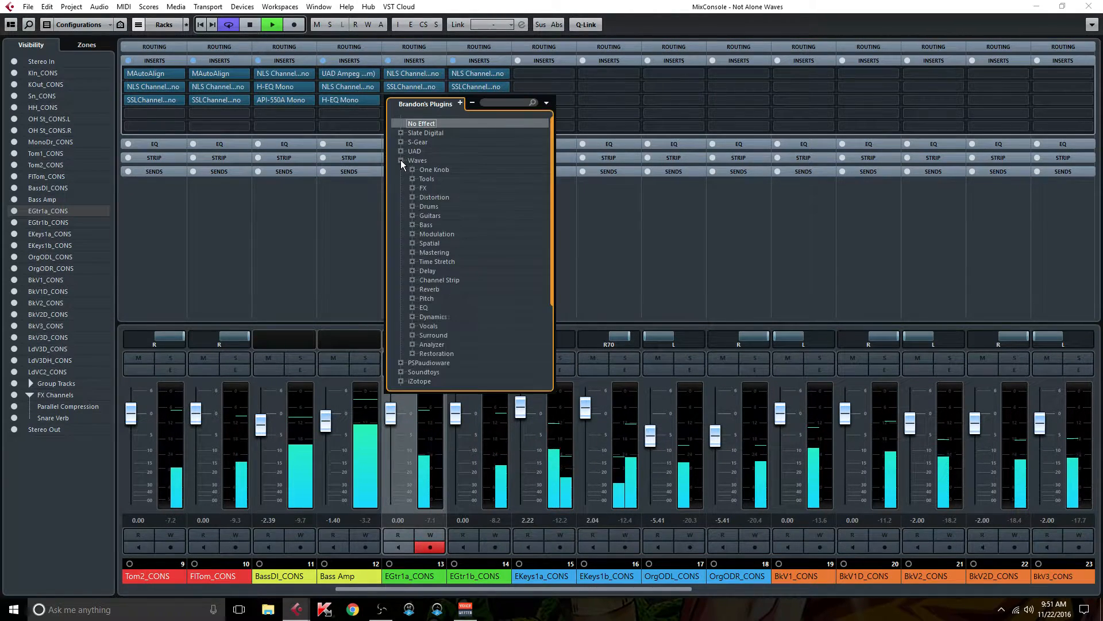
{"action": "left_click", "coordinate": [412, 233]}
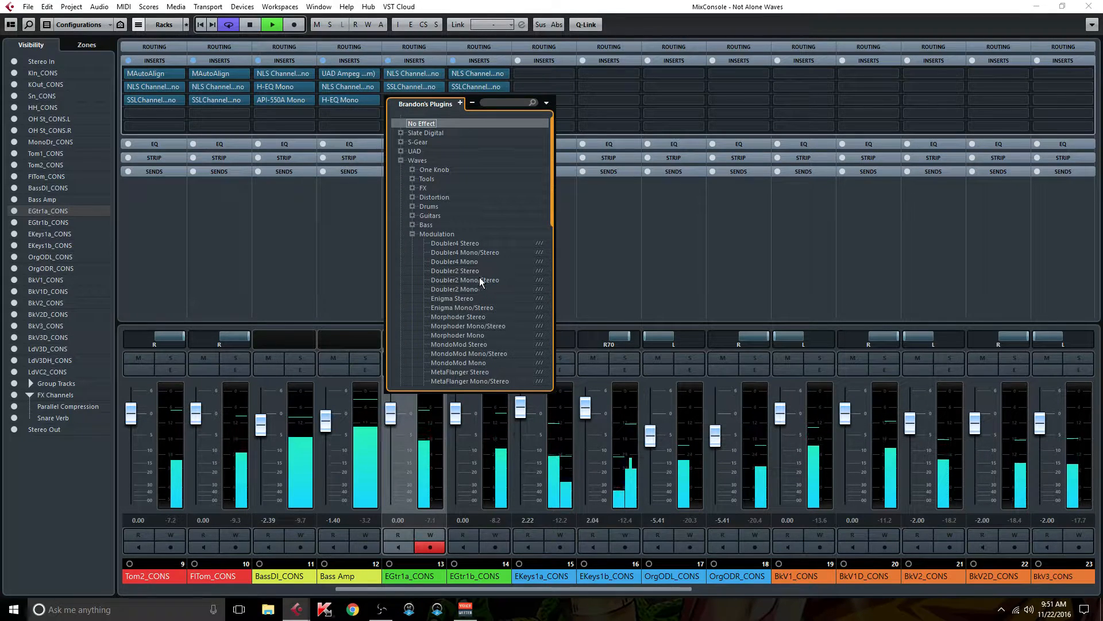
{"action": "scroll", "coordinate": [483, 279], "scroll_direction": "down", "scroll_amount": 6}
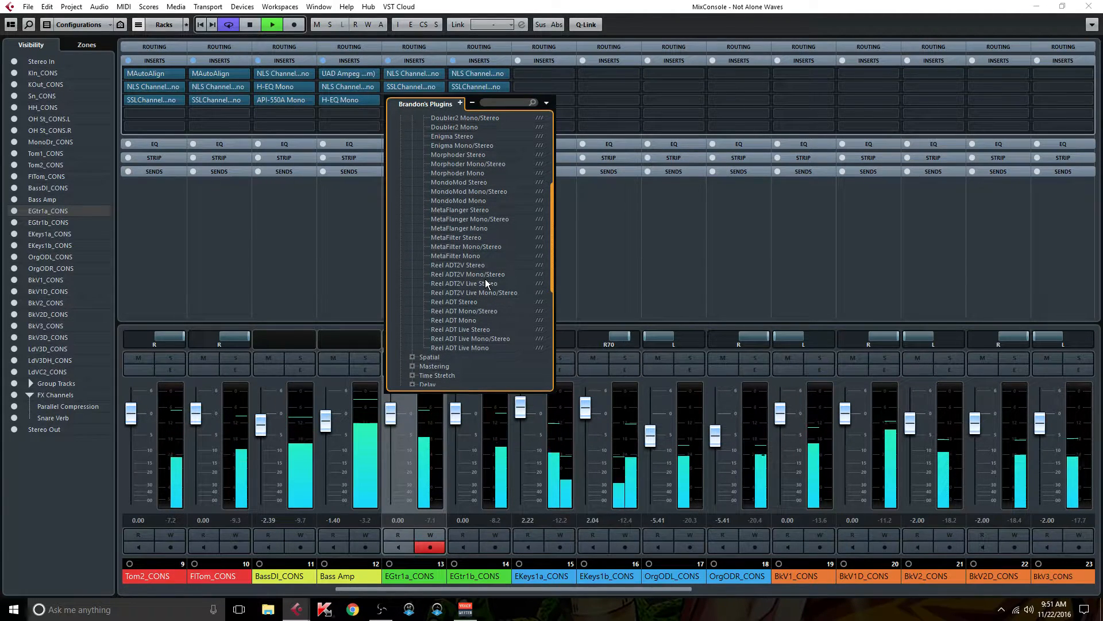
{"action": "left_click", "coordinate": [481, 227]}
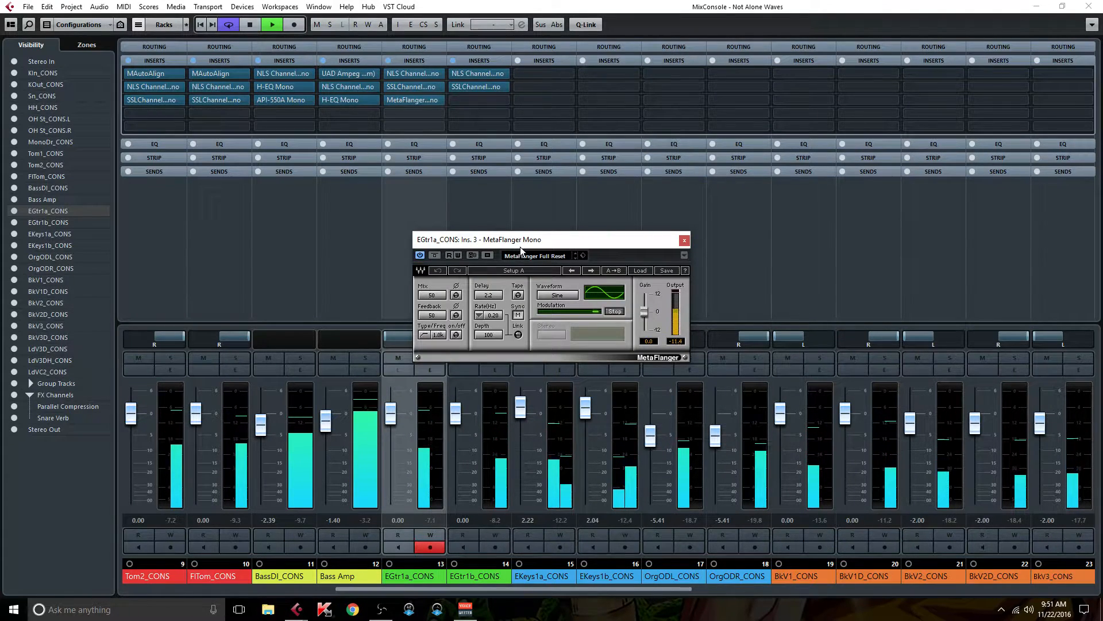
Step: Audition EGtr1a_CONS in solo, lower the MetaFlanger mix with solo off, and close the plug-in
{"action": "left_click_drag", "start_coordinate": [436, 245], "coordinate": [493, 189]}
{"action": "left_click", "coordinate": [430, 358]}
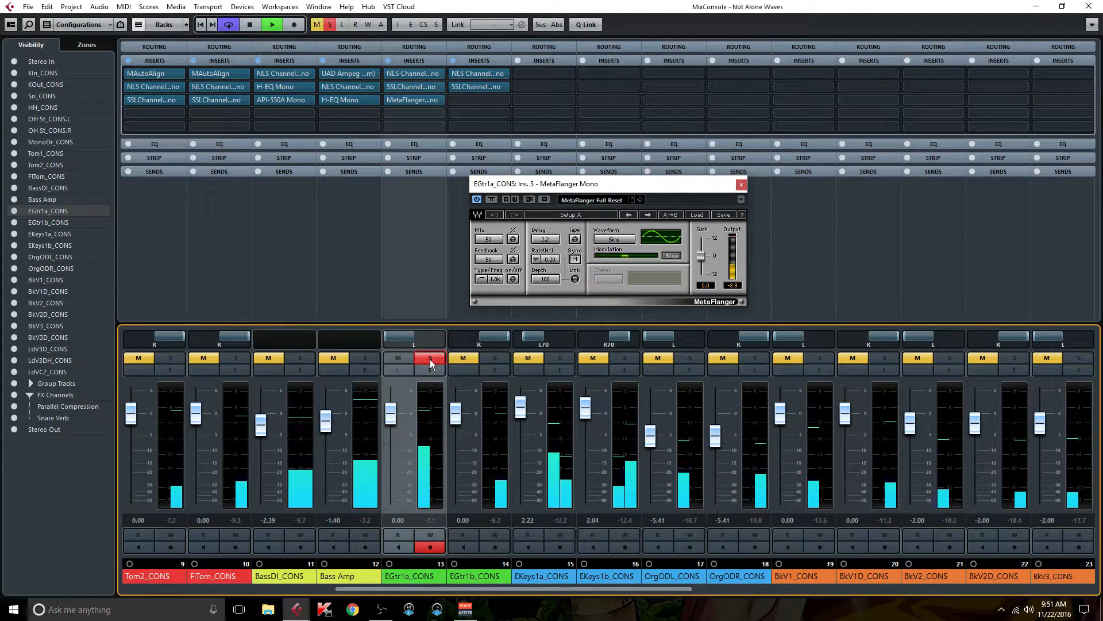
{"action": "left_click", "coordinate": [430, 360]}
{"action": "left_click_drag", "start_coordinate": [492, 240], "coordinate": [492, 242]}
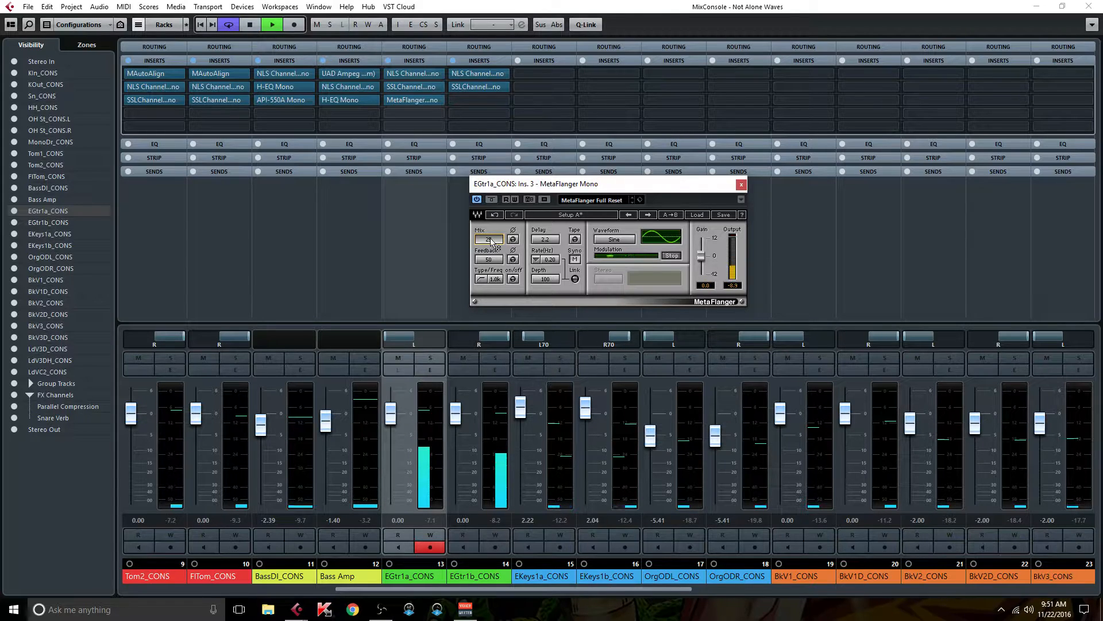
{"action": "left_click", "coordinate": [742, 184]}
Step: Insert Waves MondoMod Mono in the third insert slot of EGtr1b_CONS
{"action": "left_click", "coordinate": [504, 100]}
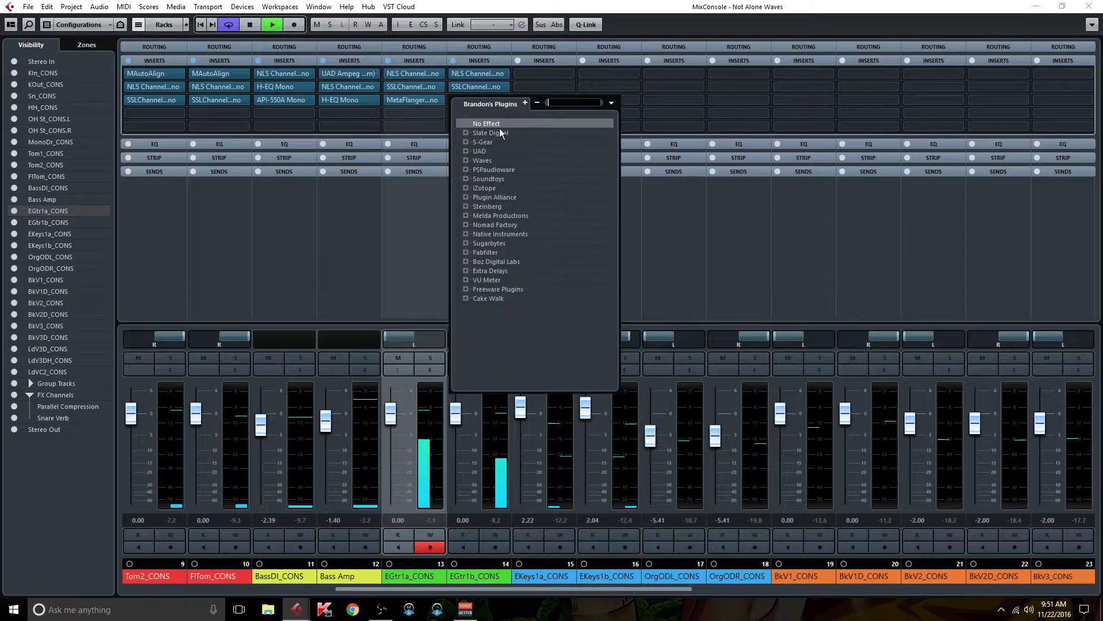
{"action": "left_click", "coordinate": [467, 161]}
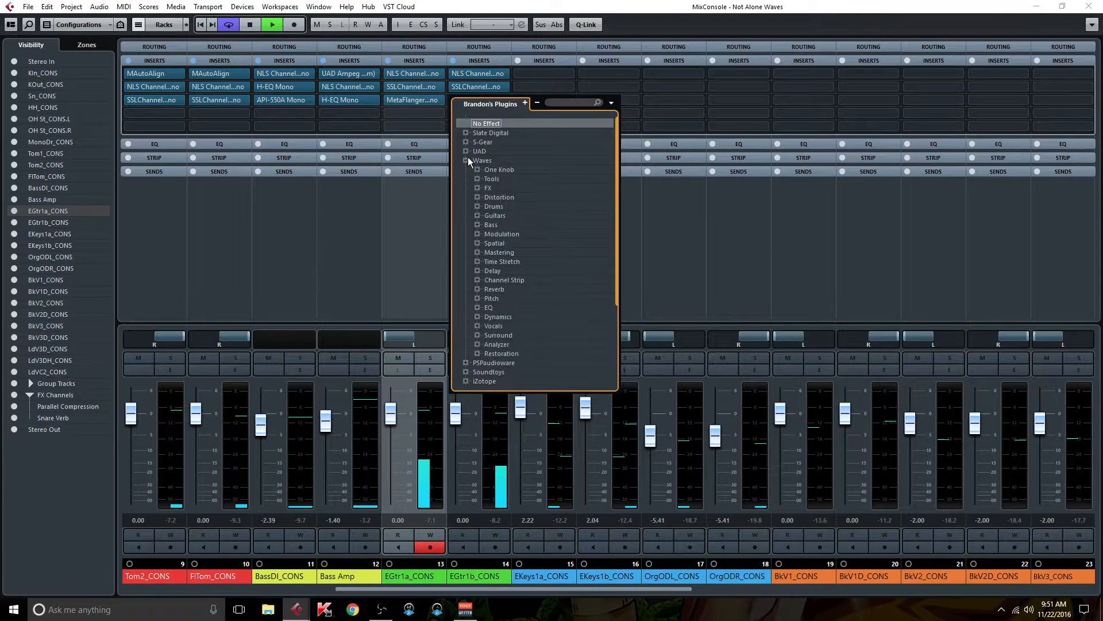
{"action": "left_click", "coordinate": [478, 234]}
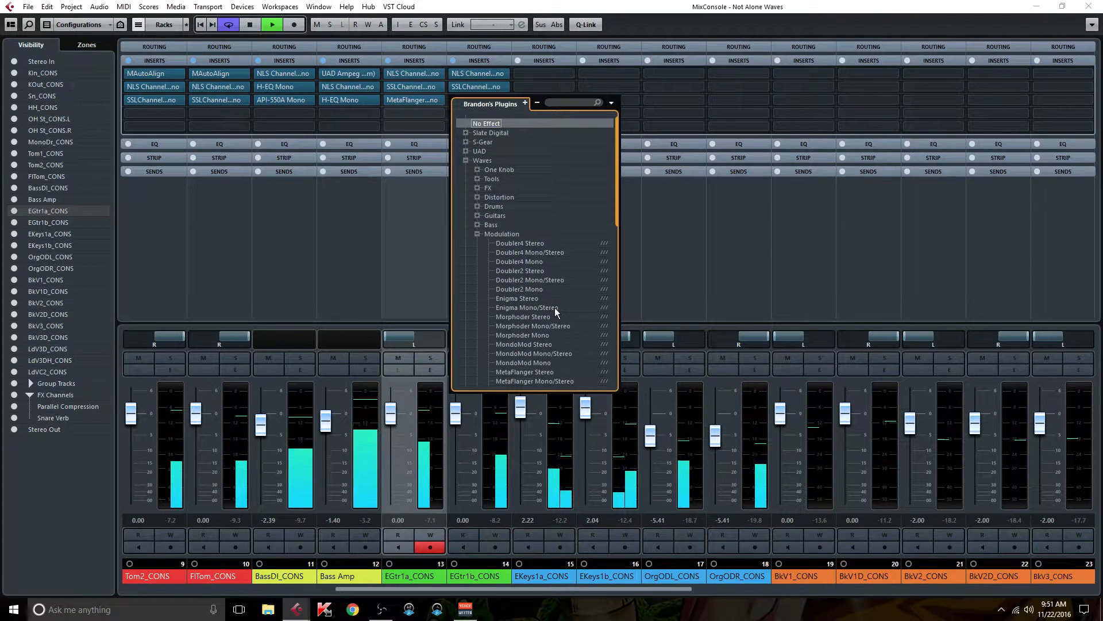
{"action": "scroll", "coordinate": [554, 308], "scroll_direction": "down", "scroll_amount": 6}
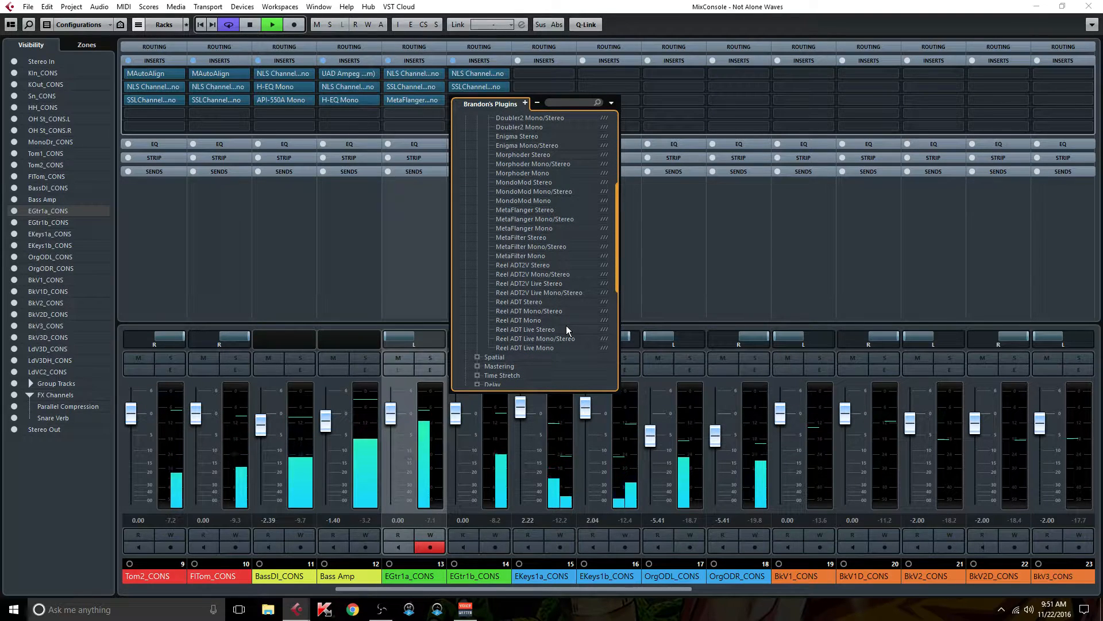
{"action": "scroll", "coordinate": [567, 326], "scroll_direction": "up", "scroll_amount": 2}
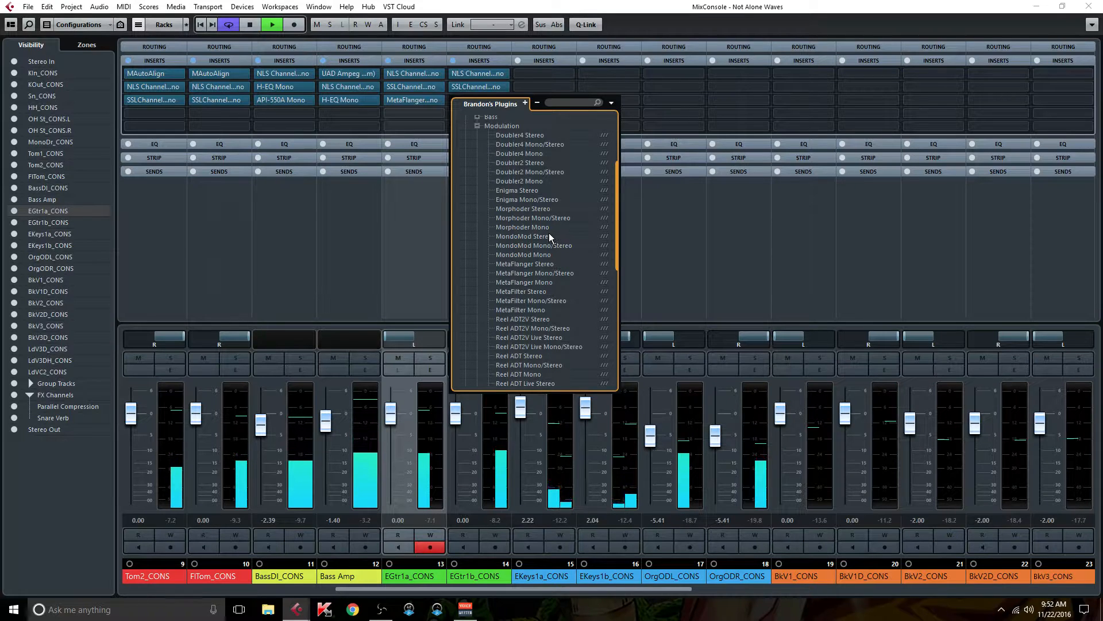
{"action": "left_click", "coordinate": [540, 254]}
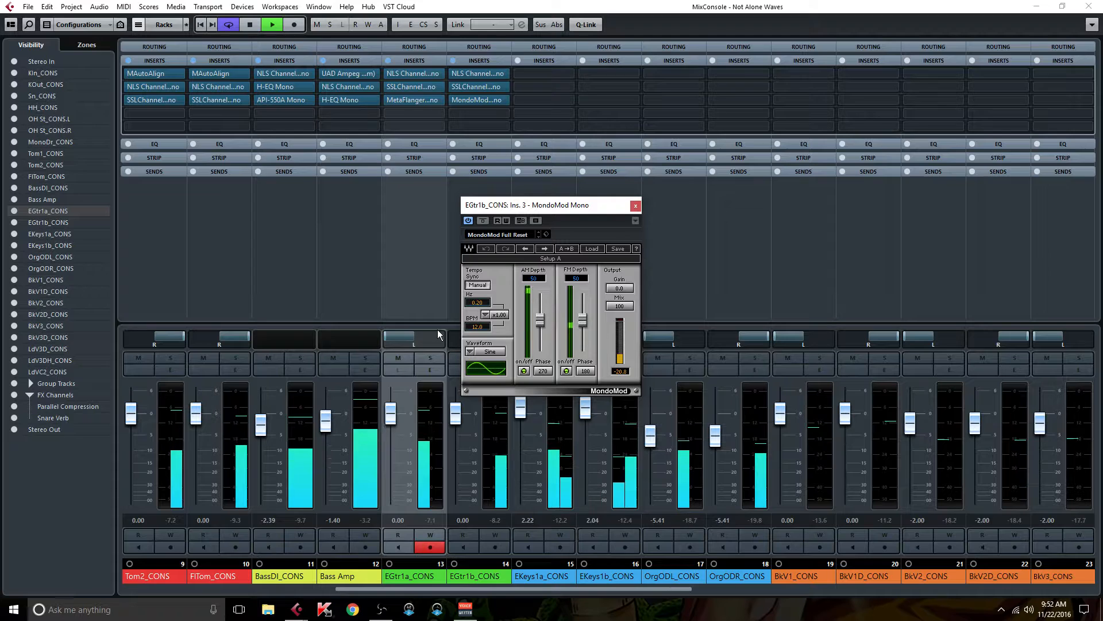
Step: Solo EGtr1b_CONS and load the Flutter preset in MondoMod
{"action": "left_click_drag", "start_coordinate": [530, 206], "coordinate": [645, 157]}
{"action": "left_click", "coordinate": [500, 358]}
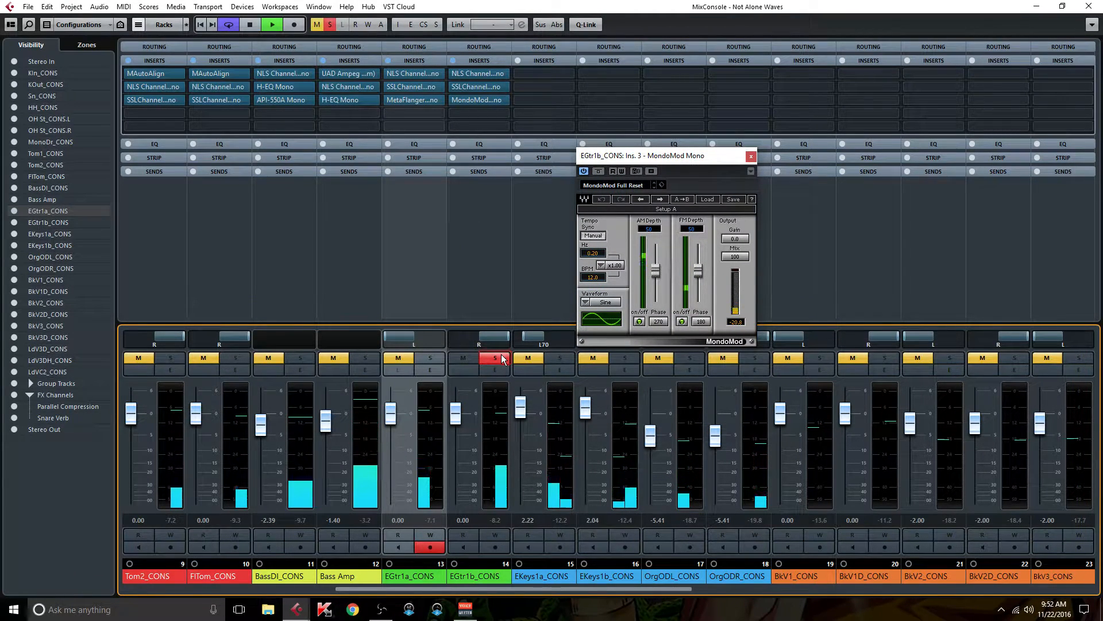
{"action": "left_click", "coordinate": [635, 186]}
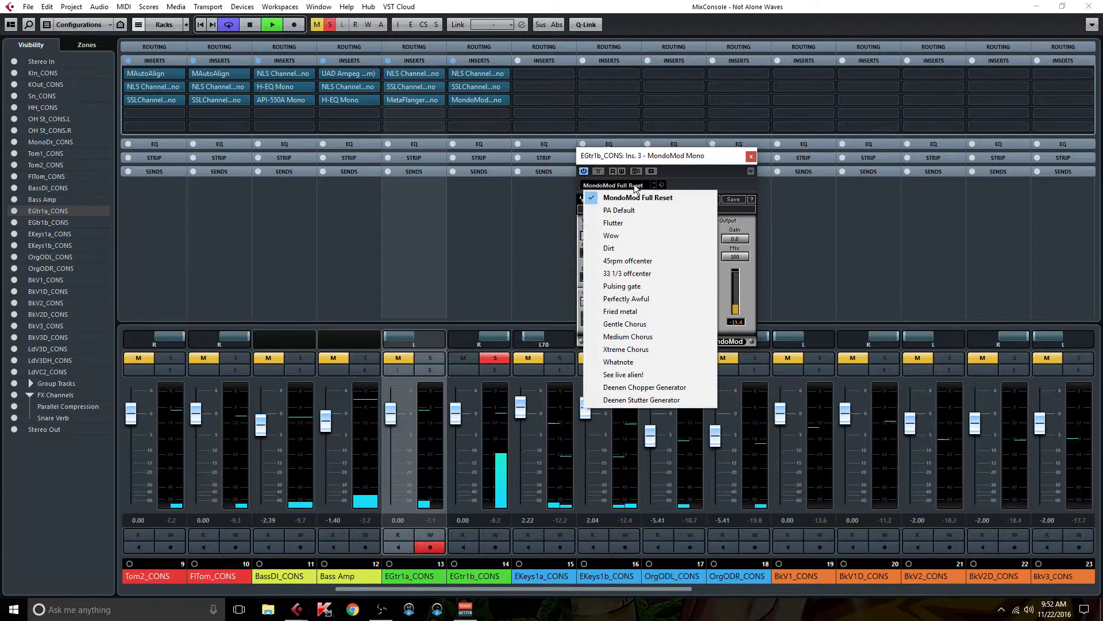
{"action": "left_click", "coordinate": [618, 224]}
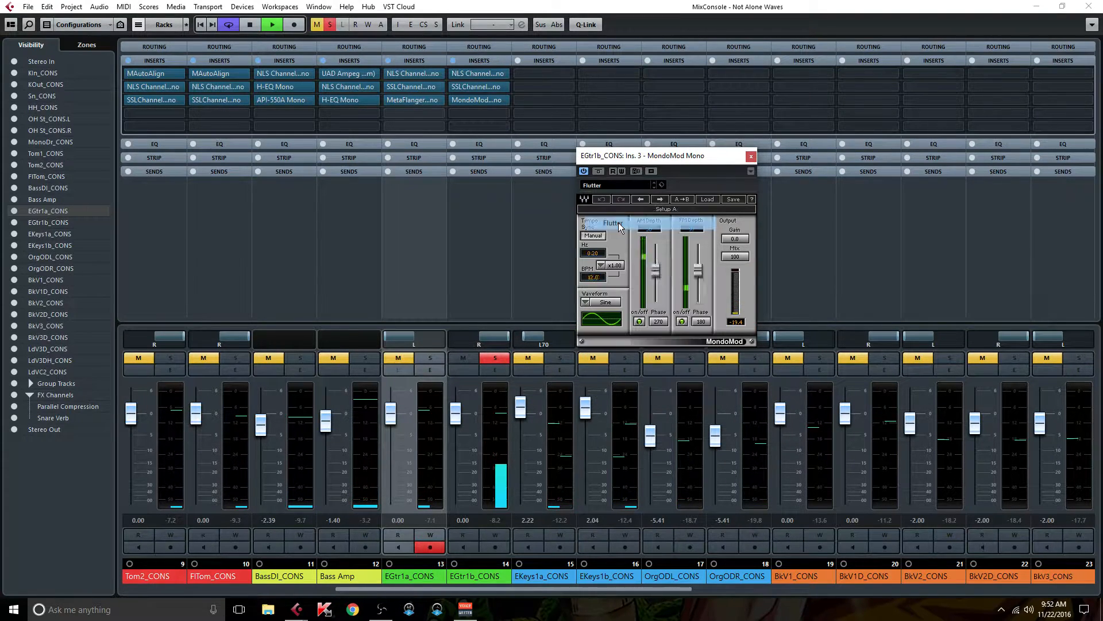
Step: Lower the MondoMod mix on EGtr1b_CONS to 22 and solo EGtr1a_CONS alongside it
{"action": "left_click", "coordinate": [742, 256]}
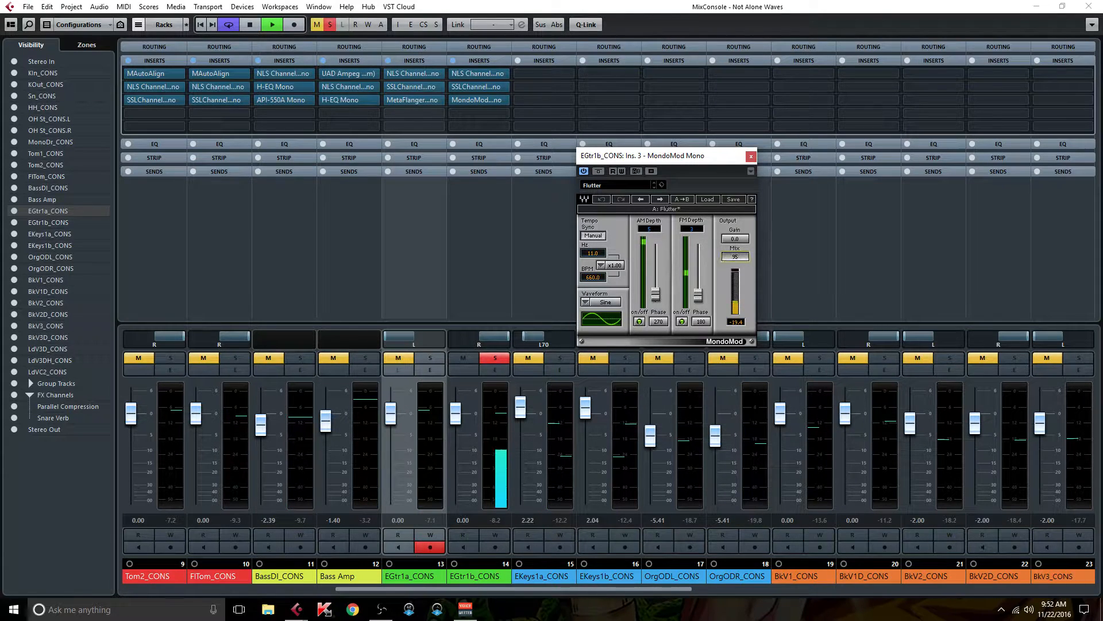
{"action": "left_click", "coordinate": [430, 358]}
{"action": "scroll", "coordinate": [736, 256], "scroll_direction": "down", "scroll_amount": 2}
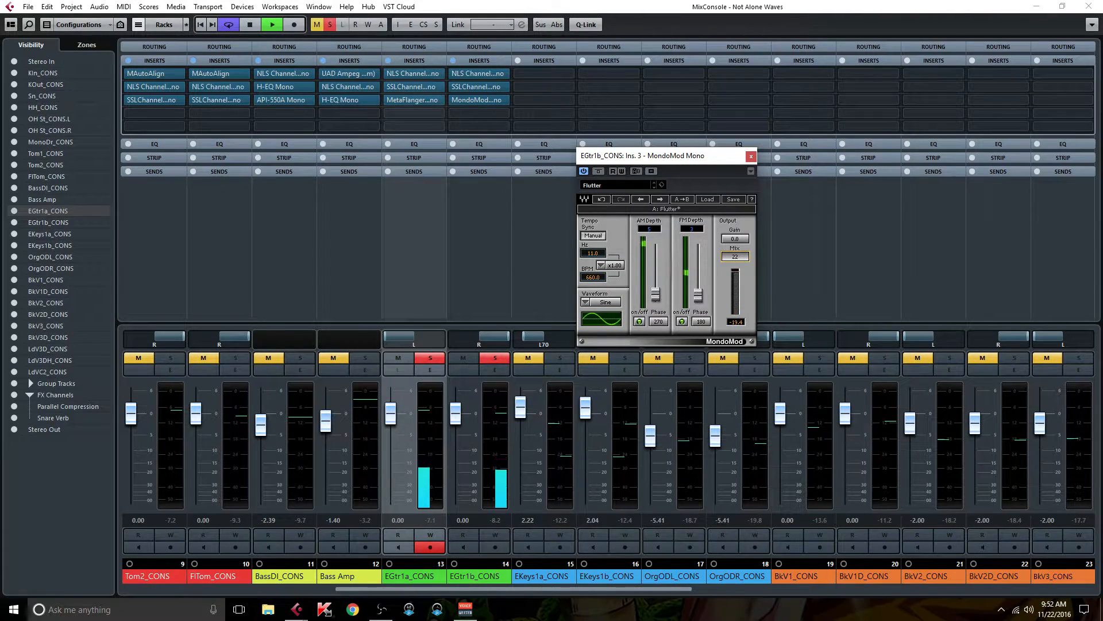
Step: Balance the modulation on both guitars by setting the mix to 5 in EGtr1a_CONS's MetaFlanger and EGtr1b_CONS's MondoMod
{"action": "left_click", "coordinate": [413, 99]}
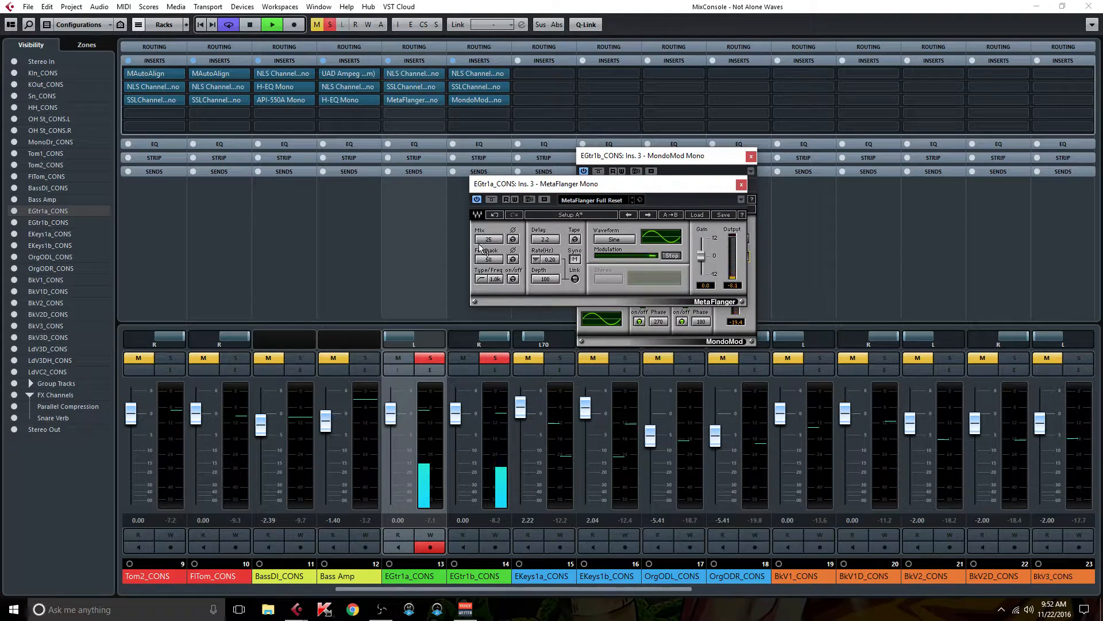
{"action": "left_click_drag", "start_coordinate": [489, 240], "coordinate": [489, 243]}
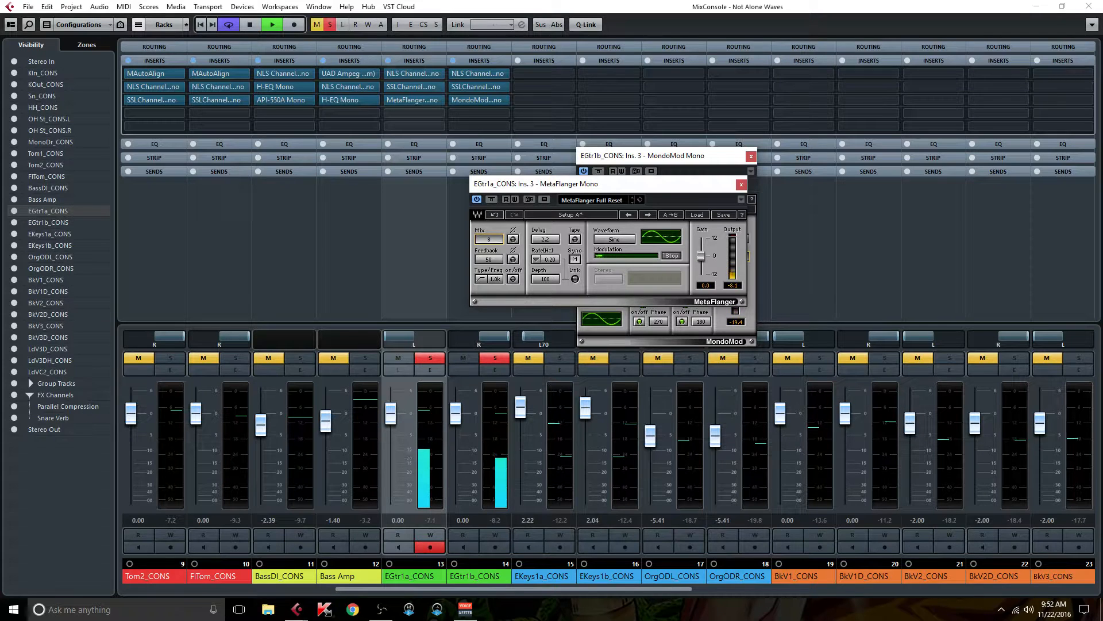
{"action": "left_click", "coordinate": [638, 162]}
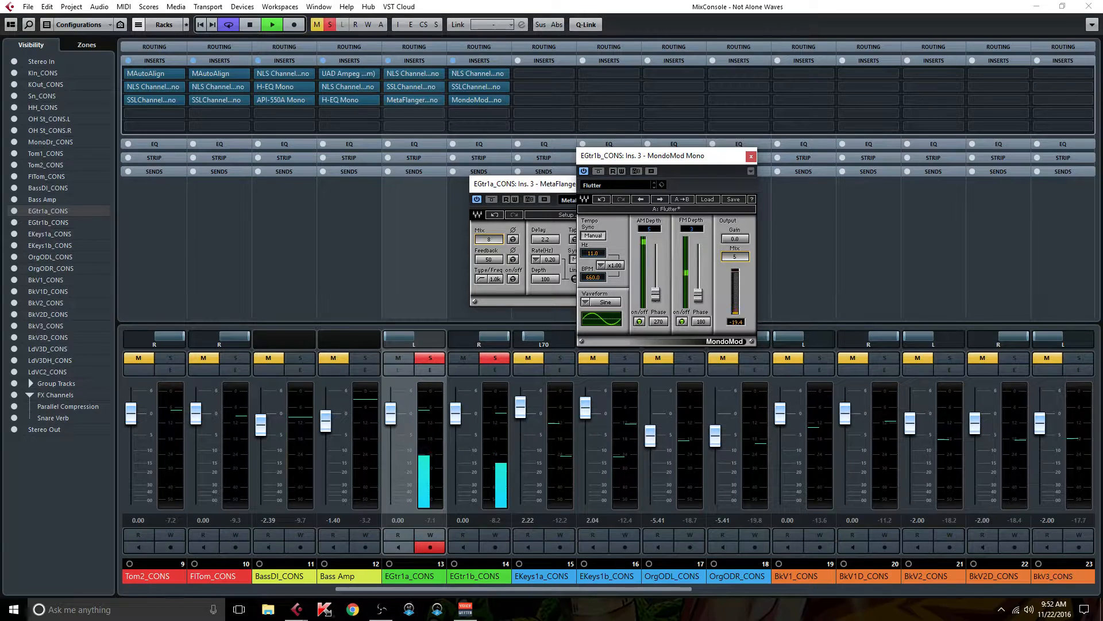
{"action": "left_click", "coordinate": [489, 230]}
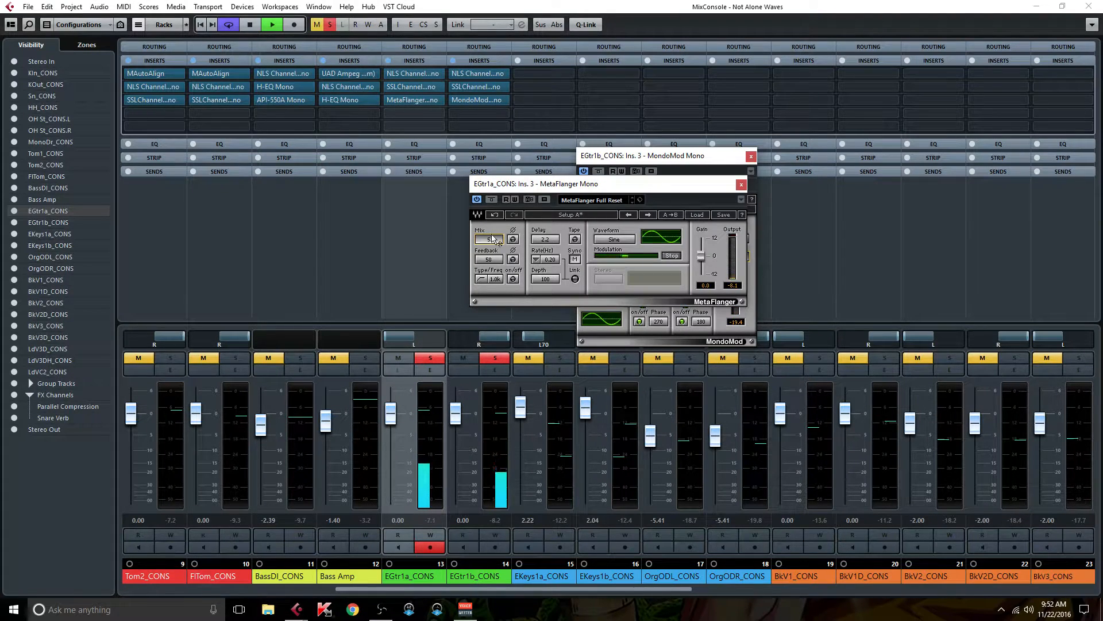
Step: Clear all mutes and solos to hear the guitars in the mix, and close the MetaFlanger and MondoMod windows
{"action": "left_click", "coordinate": [317, 24]}
{"action": "left_click", "coordinate": [330, 24]}
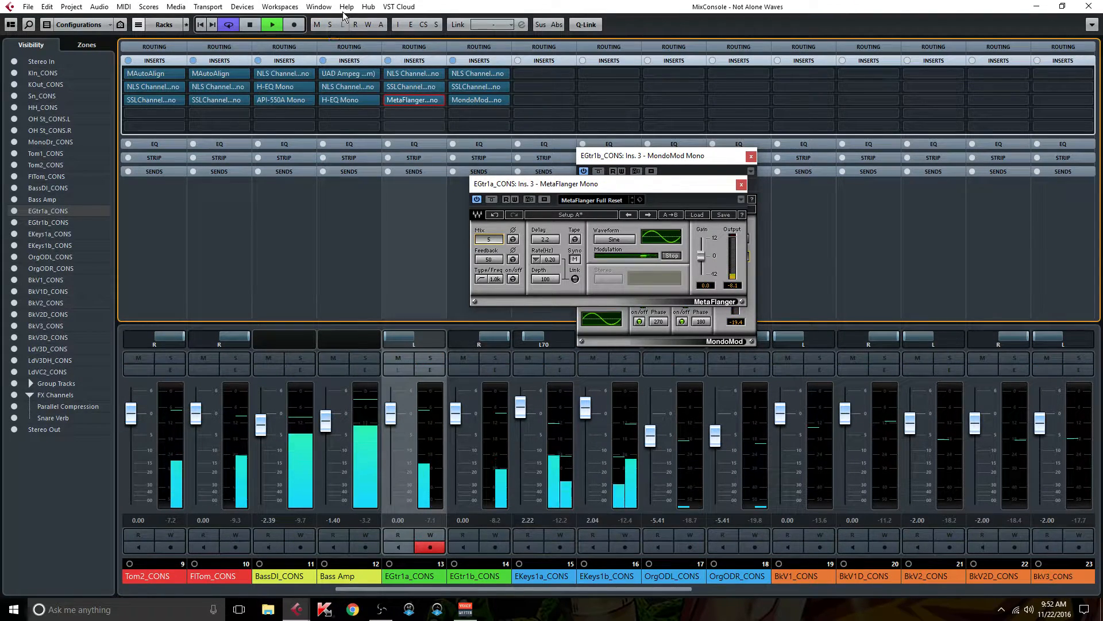
{"action": "left_click_drag", "start_coordinate": [573, 189], "coordinate": [283, 192]}
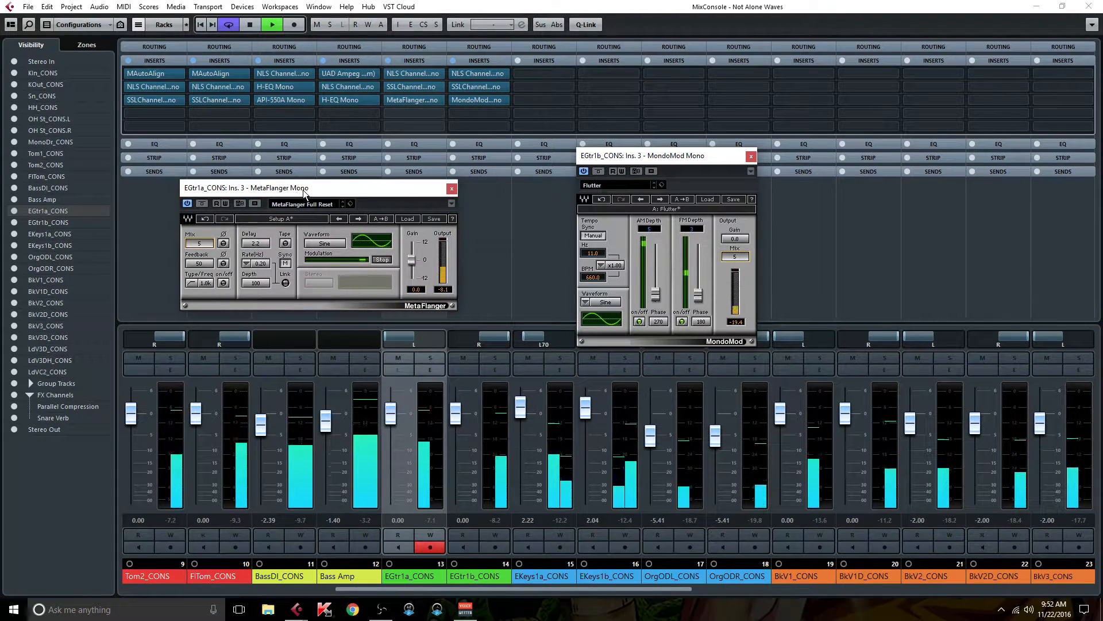
{"action": "left_click", "coordinate": [452, 188]}
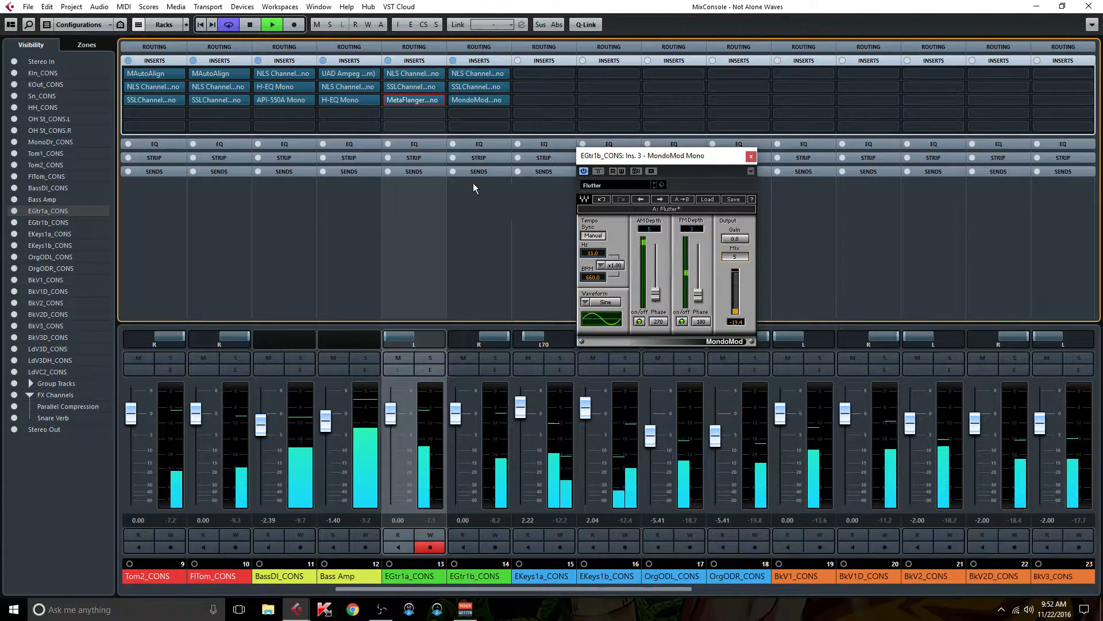
{"action": "left_click", "coordinate": [753, 158]}
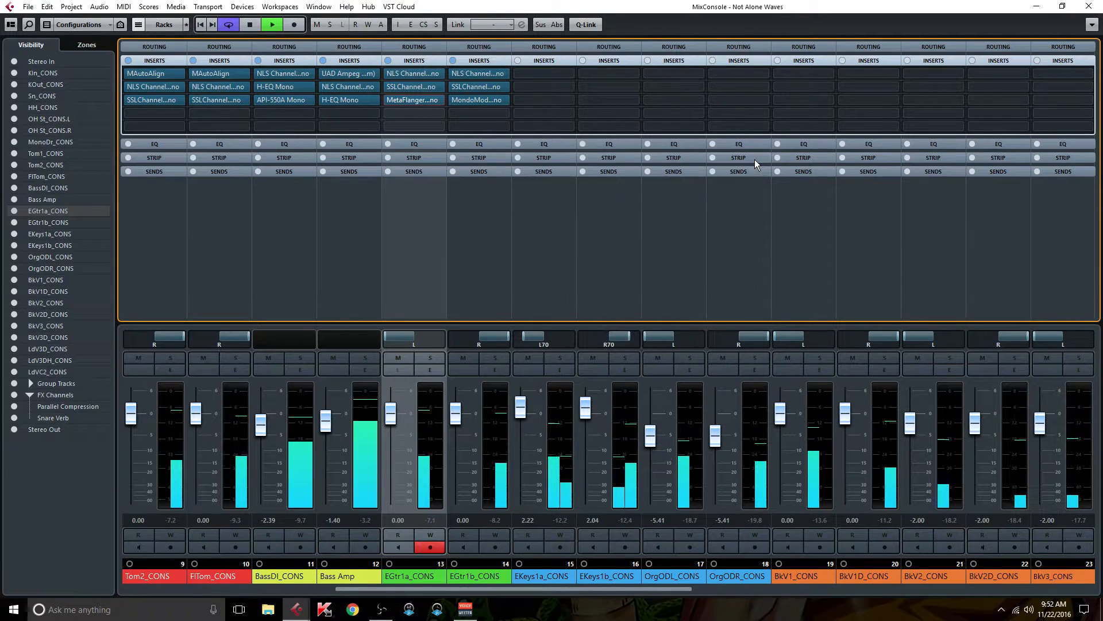
Step: Compare the full mix with all insert effects bypassed and re-enabled, watching the group channels
{"action": "left_click_drag", "start_coordinate": [415, 589], "coordinate": [874, 573]}
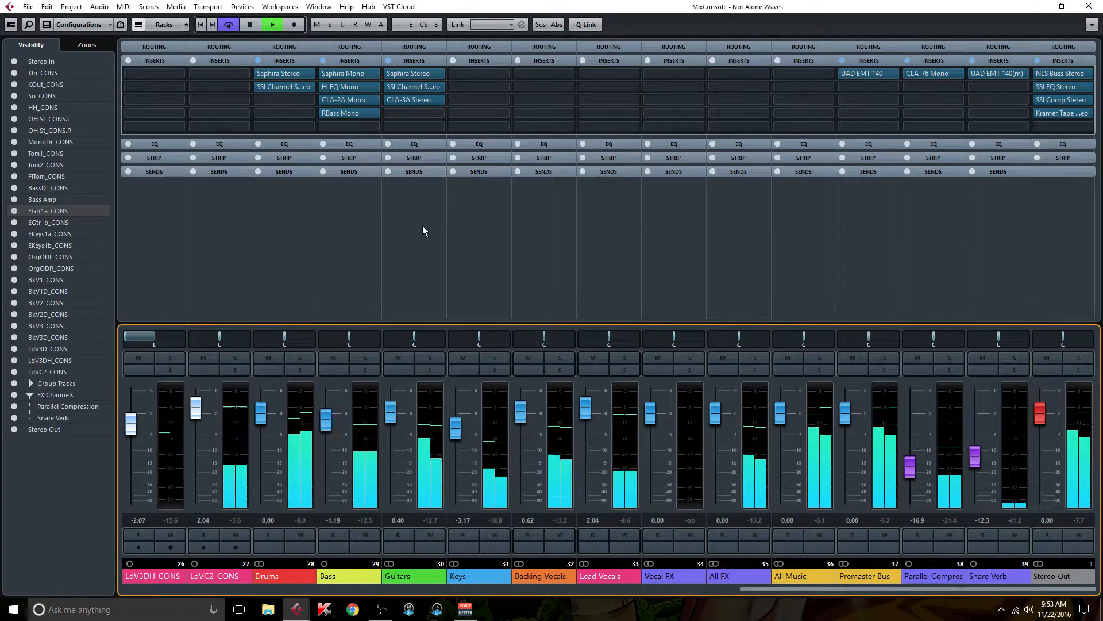
{"action": "key", "text": "b"}
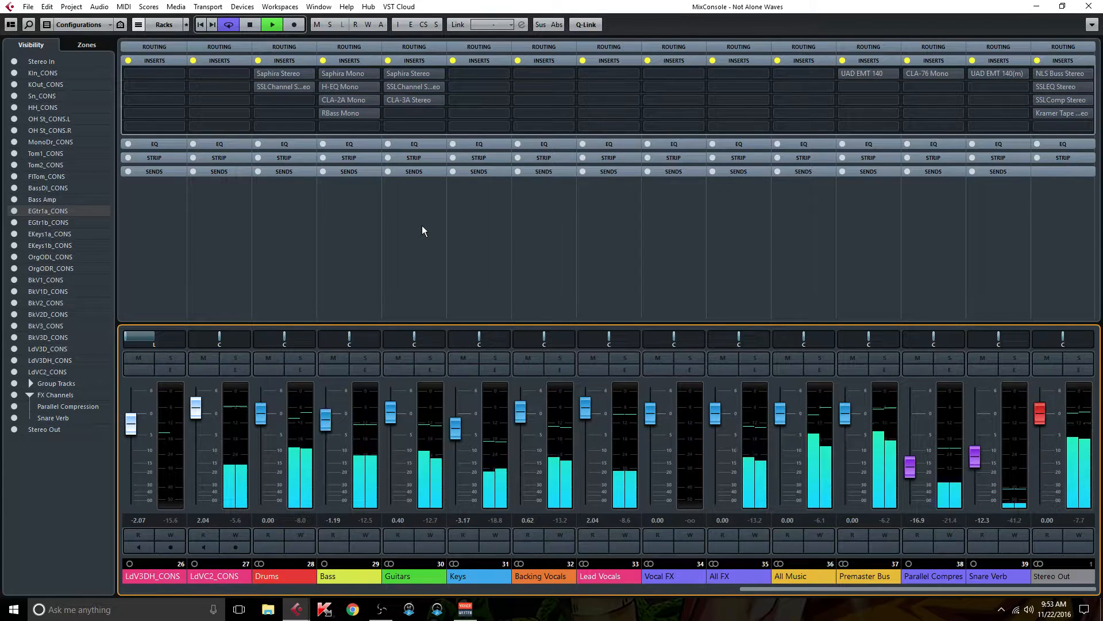
{"action": "key", "text": "b"}
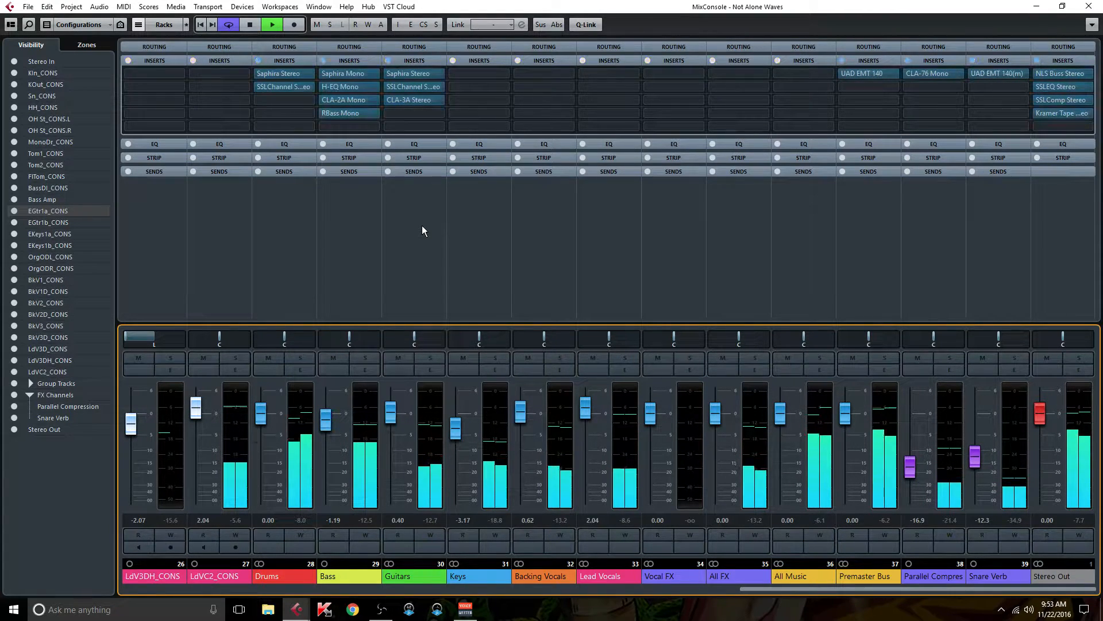
Step: Solo the Guitars group, compare it repeatedly with all inserts bypassed and active, and release the solo
{"action": "left_click", "coordinate": [430, 357]}
{"action": "key", "text": "b"}
{"action": "key", "text": "b"}
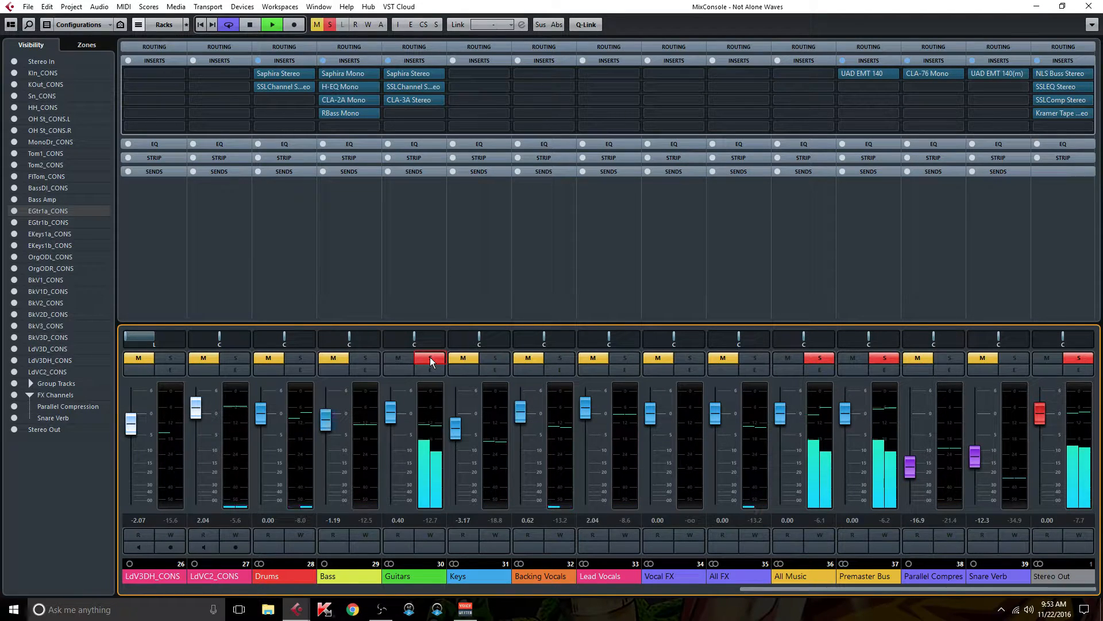
{"action": "key", "text": "b"}
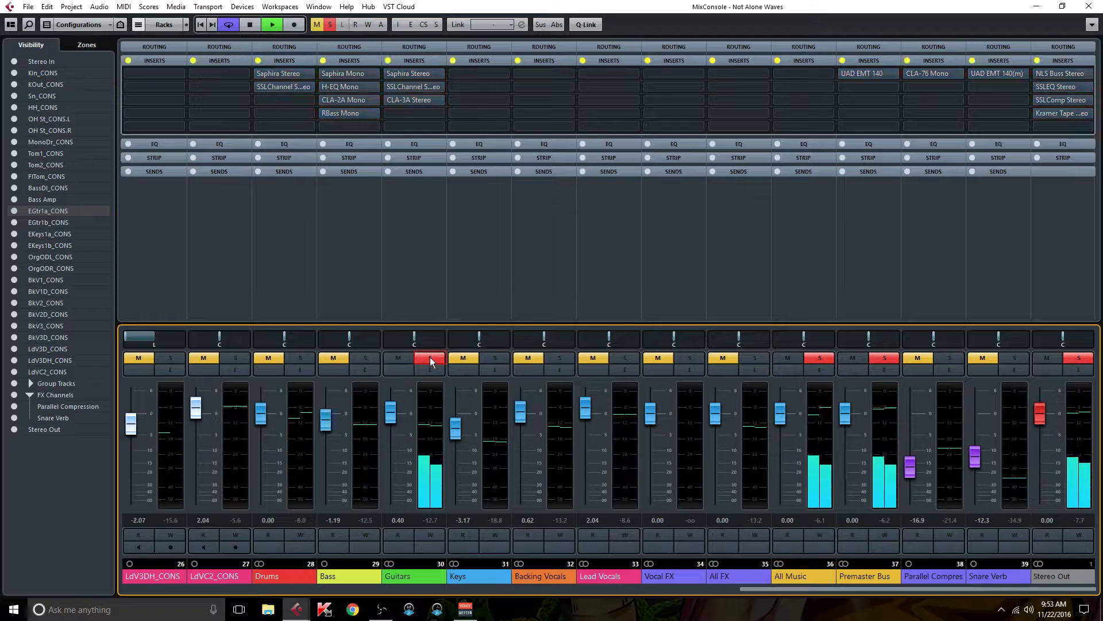
{"action": "key", "text": "b"}
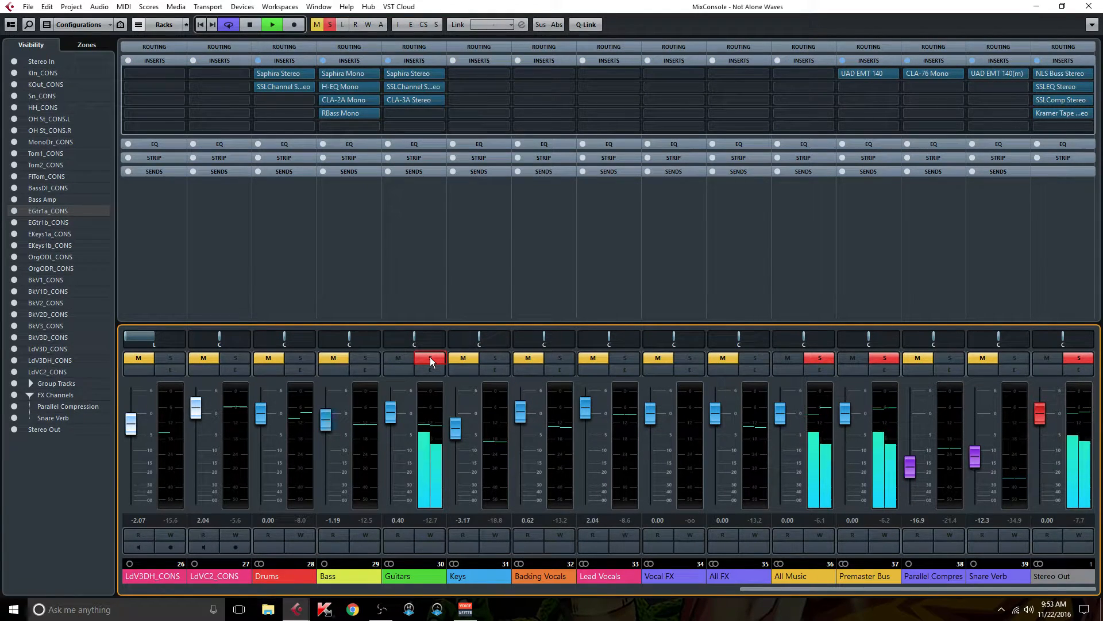
{"action": "key", "text": "b"}
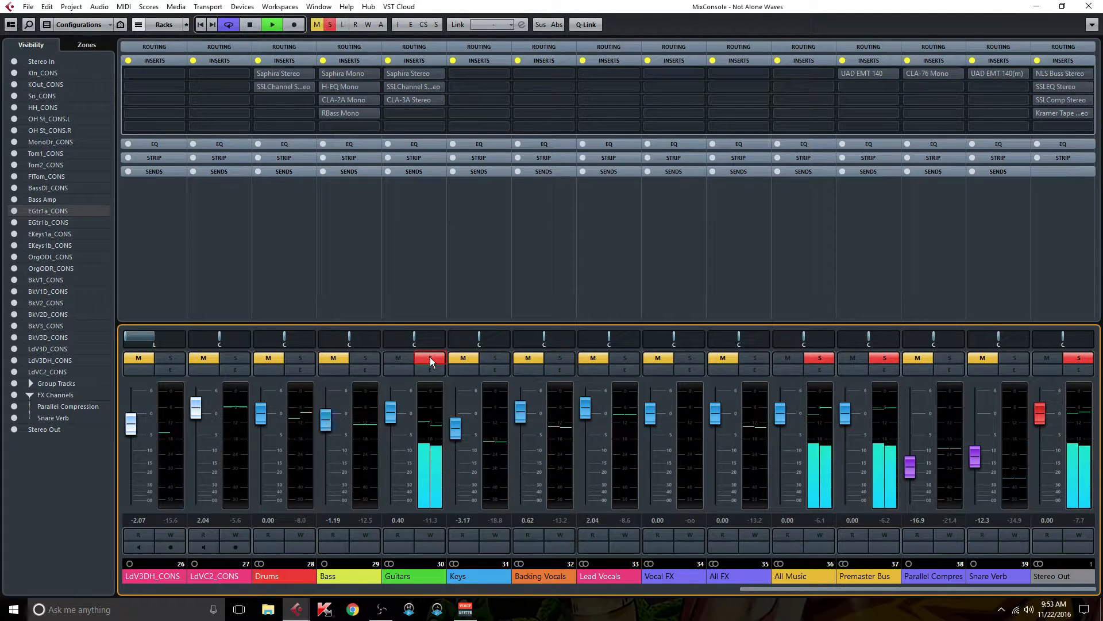
{"action": "key", "text": "b"}
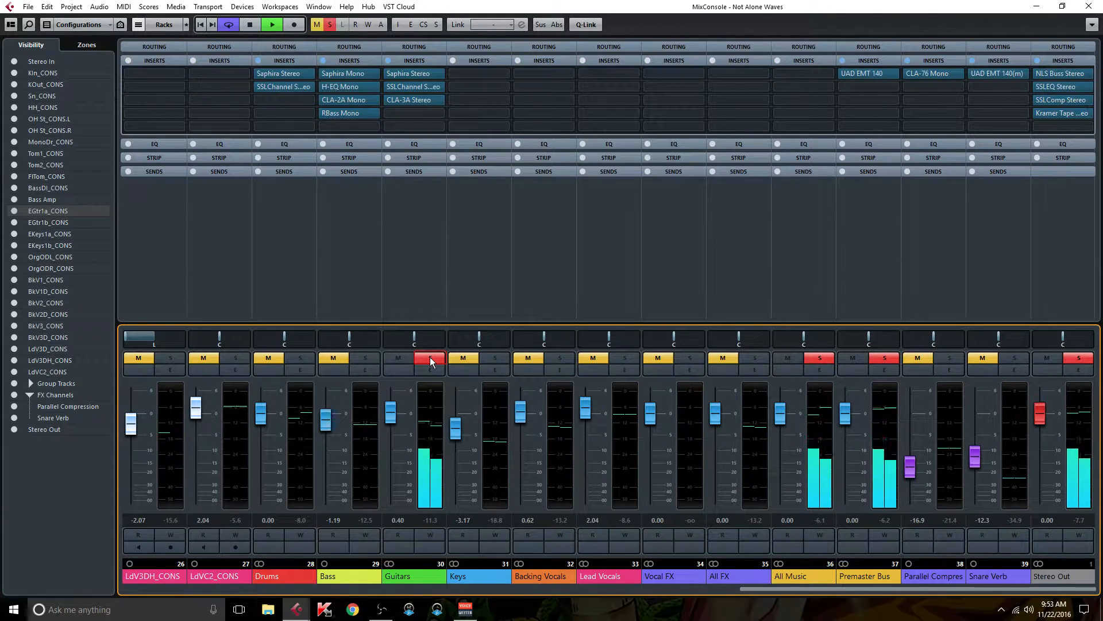
{"action": "left_click", "coordinate": [430, 357]}
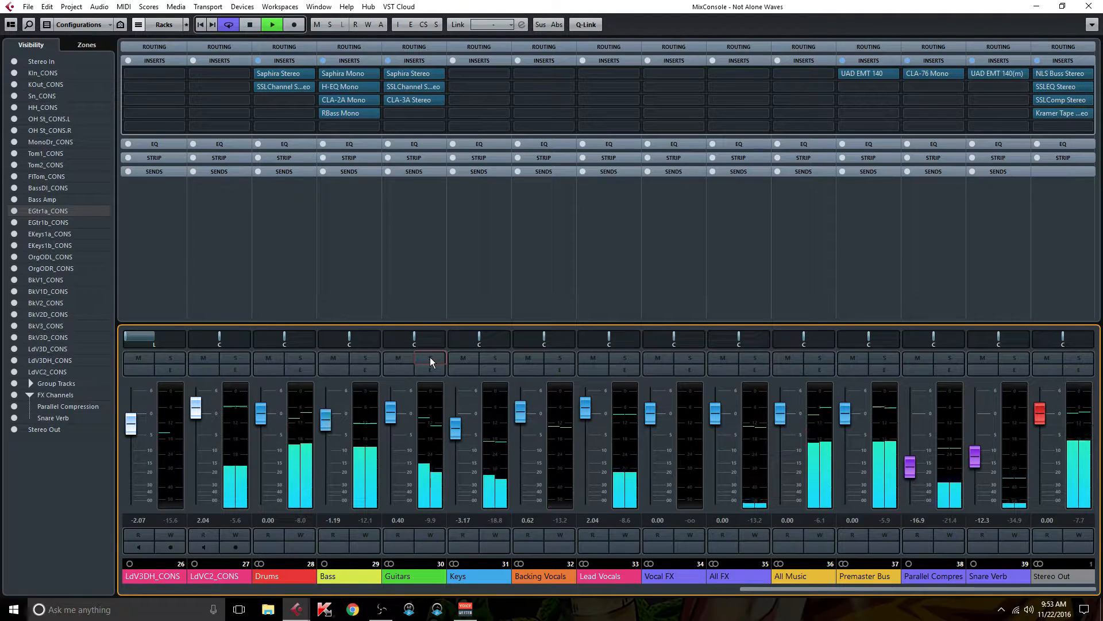
Step: Audition the guitars within the full mix, switching all inserts between bypassed and active over several passages
{"action": "key", "text": "b"}
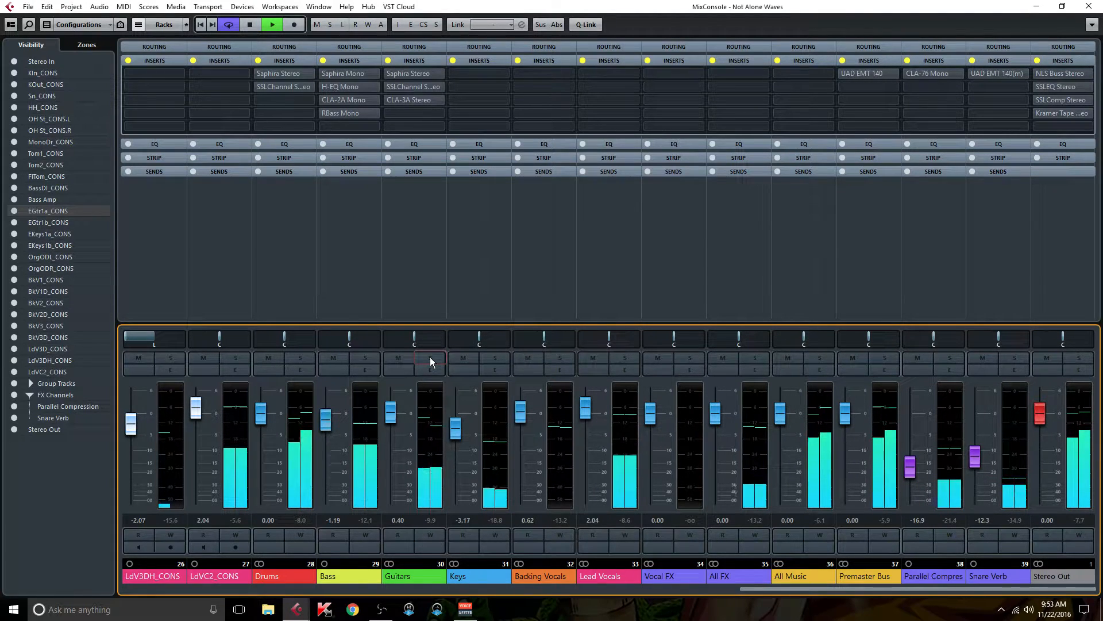
{"action": "key", "text": "b"}
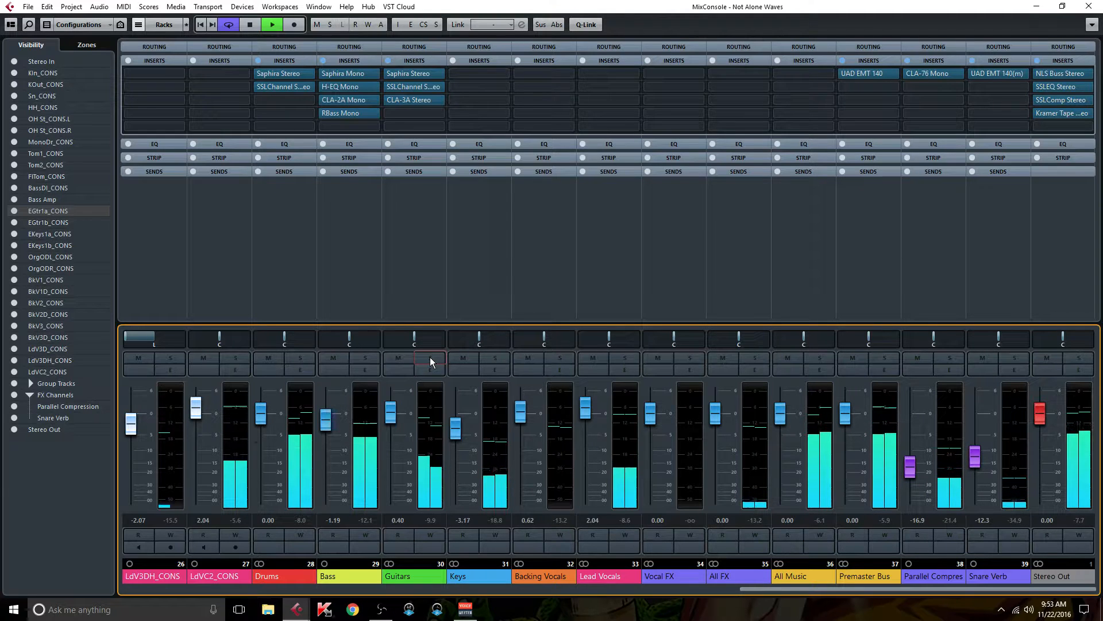
{"action": "key", "text": "b"}
{"action": "key", "text": "b"}
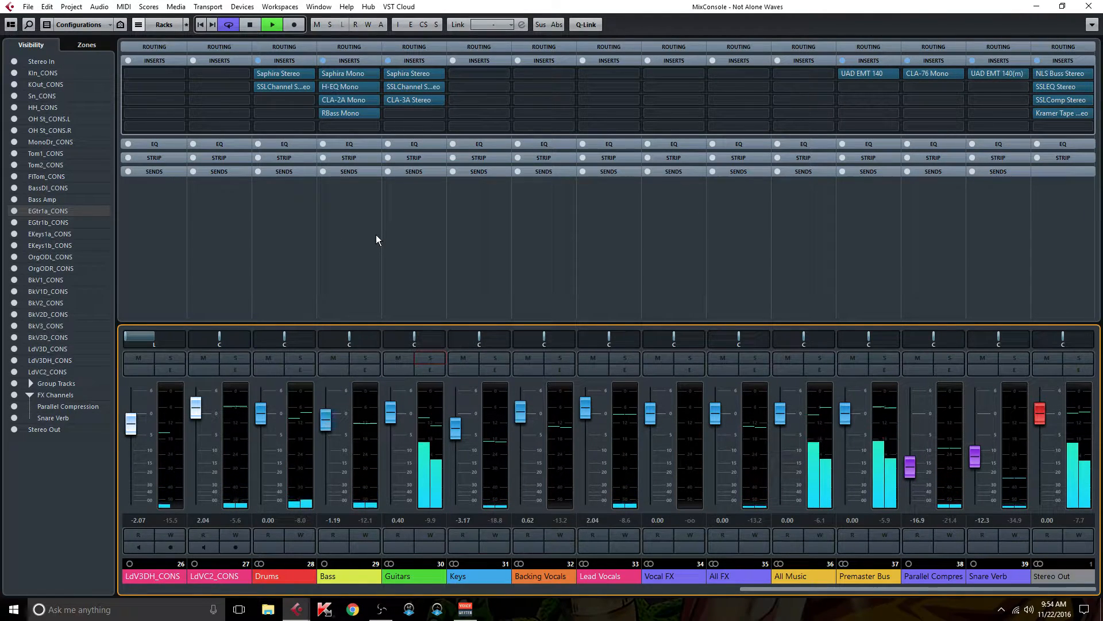
{"action": "key", "text": "ctrl+b"}
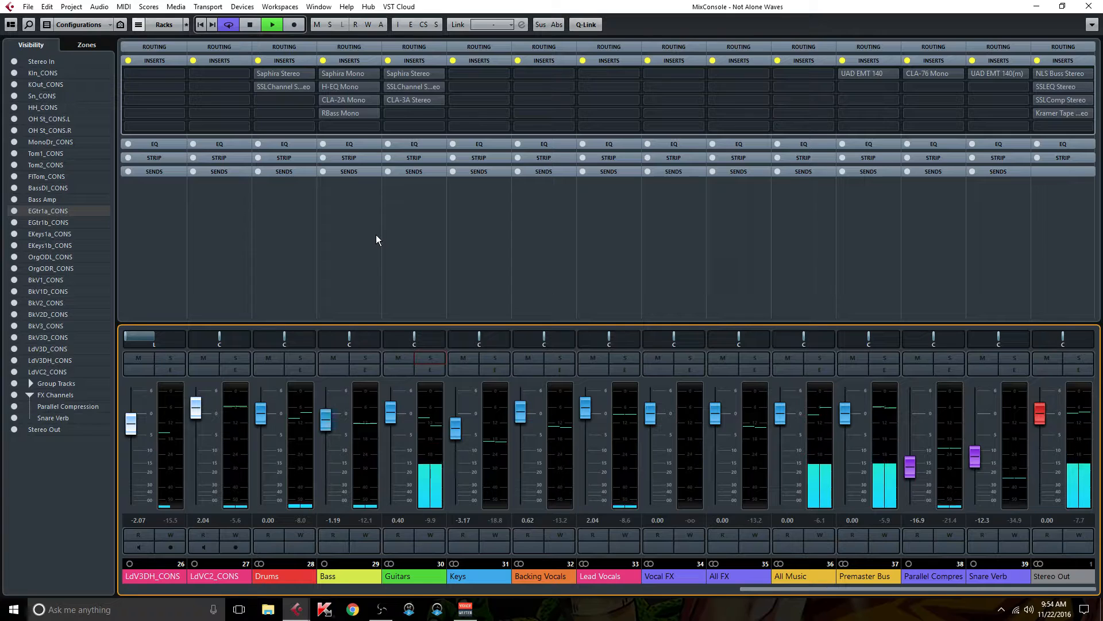
{"action": "key", "text": "ctrl+b"}
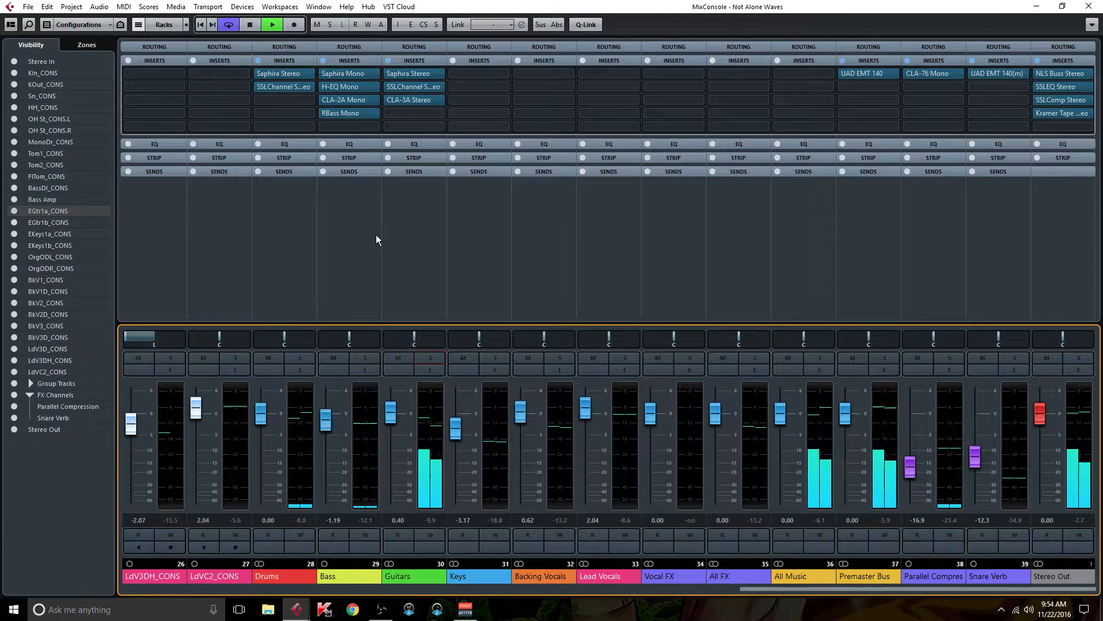
{"action": "key", "text": "ctrl+b"}
{"action": "key", "text": "ctrl+b"}
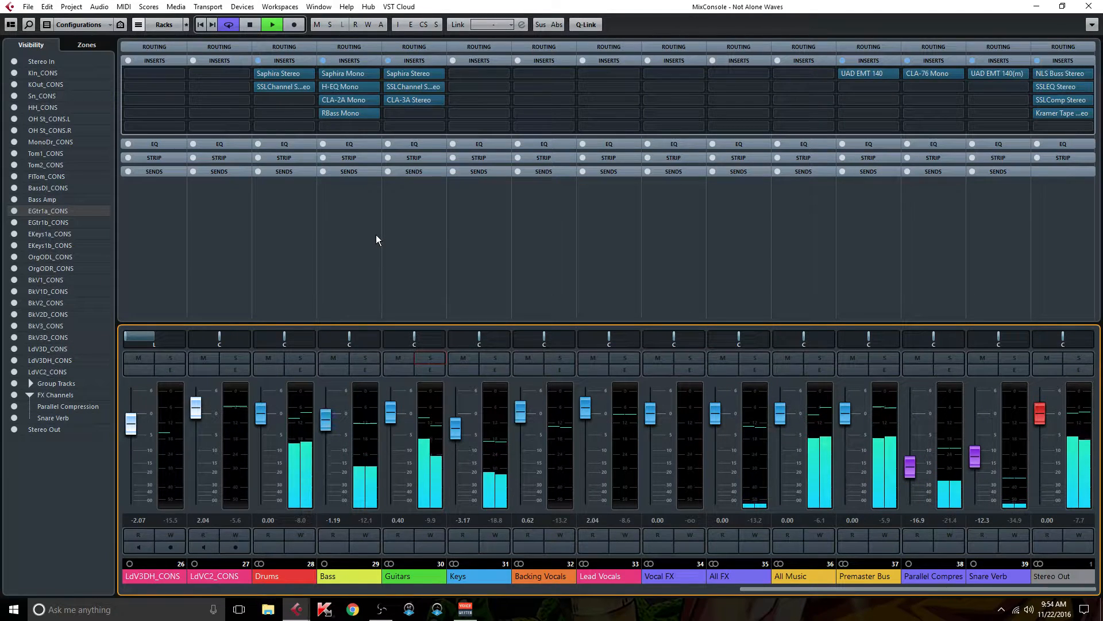
{"action": "key", "text": "ctrl+b"}
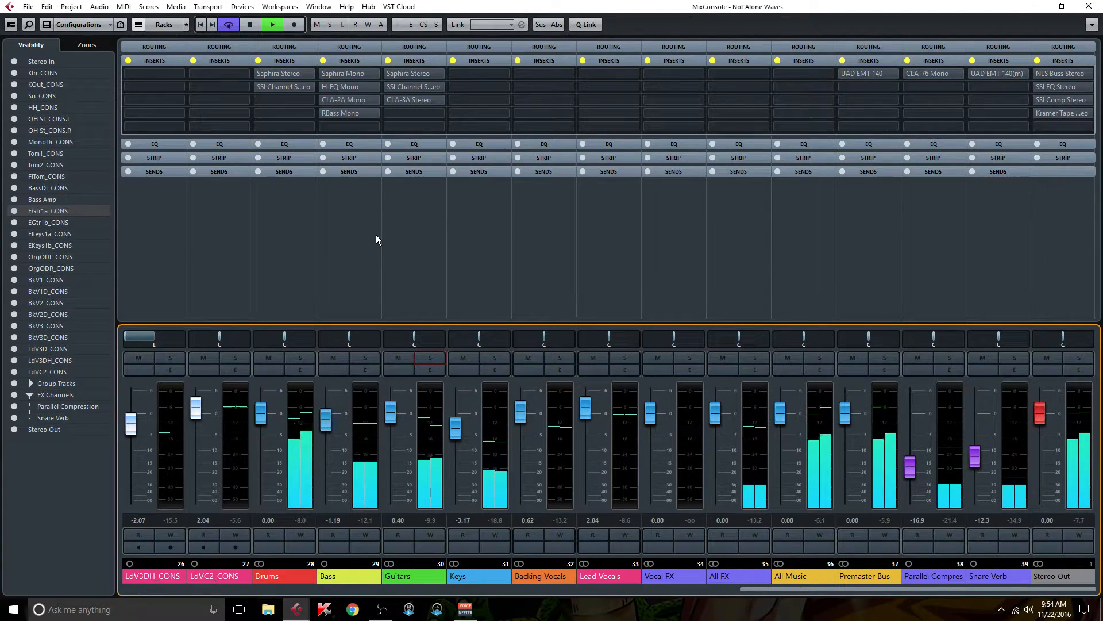
{"action": "key", "text": "ctrl+b"}
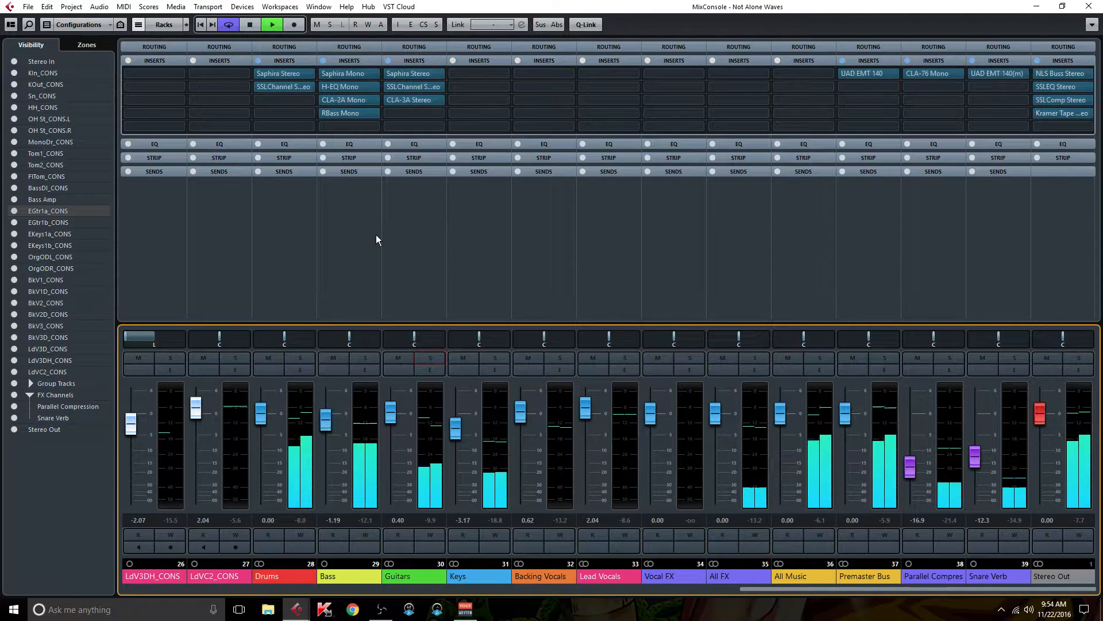
Step: Recheck the Guitars group in solo with inserts bypassed and active, and return to the full mix
{"action": "left_click", "coordinate": [424, 357]}
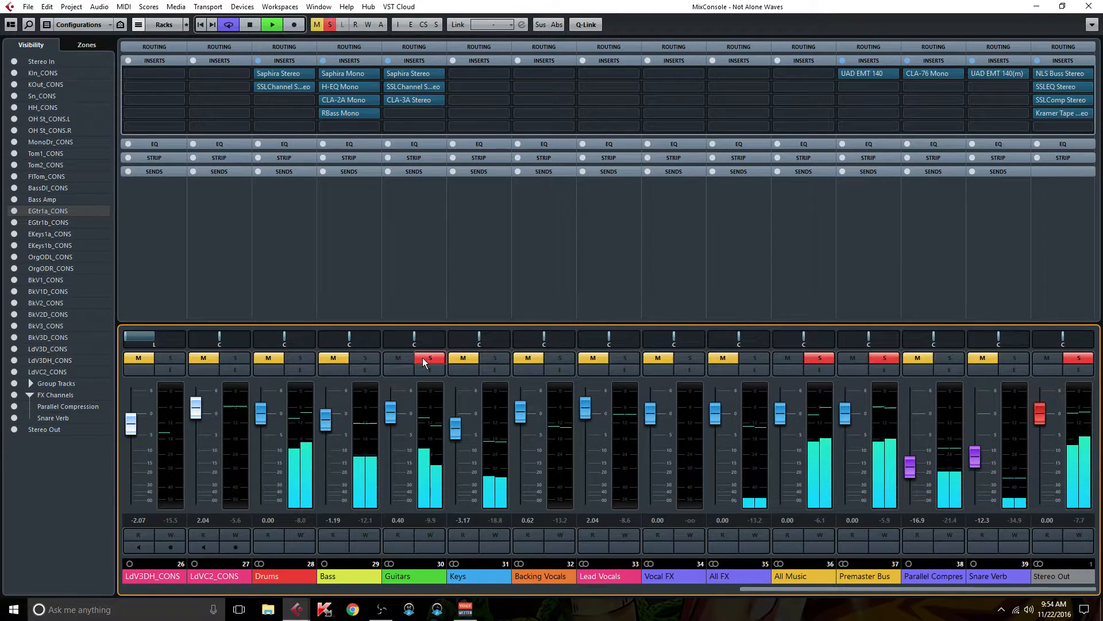
{"action": "key", "text": "ctrl+b"}
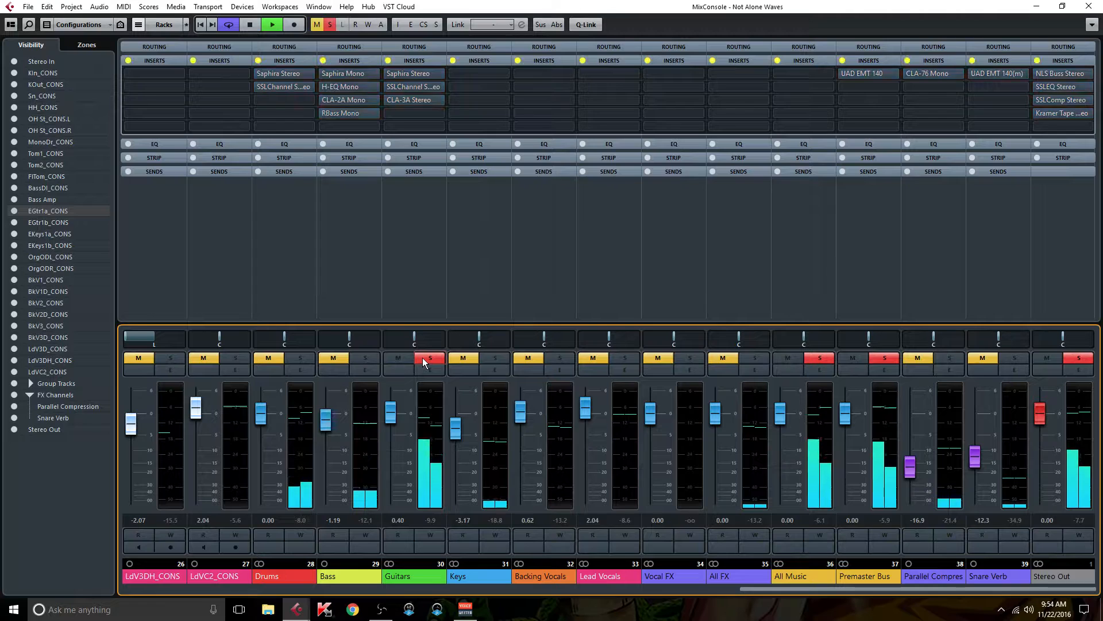
{"action": "key", "text": "ctrl+b"}
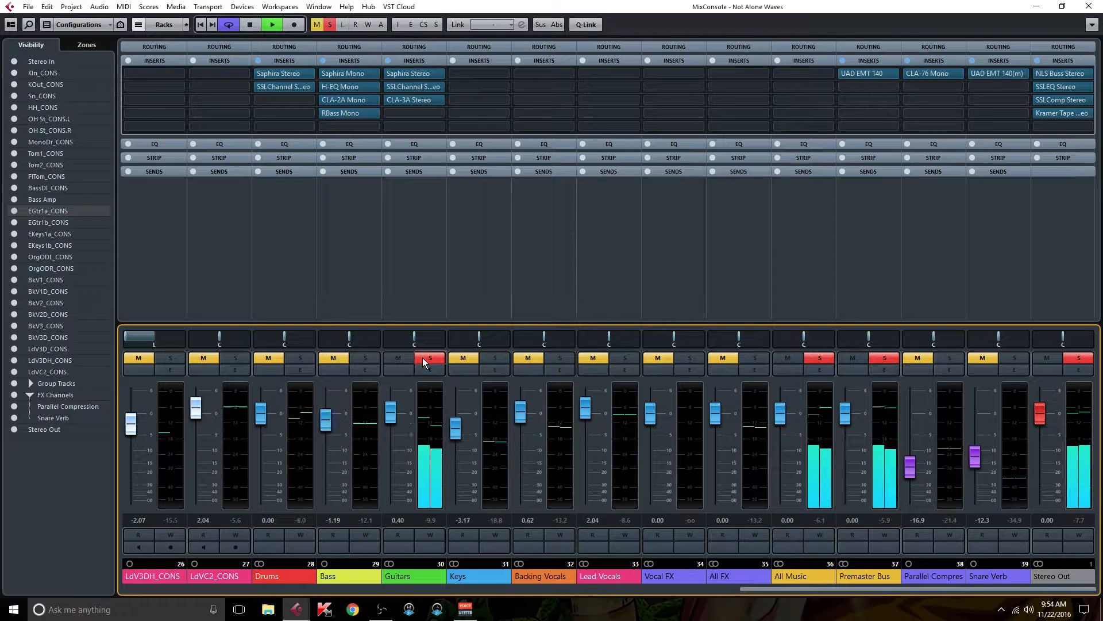
{"action": "key", "text": "ctrl+b"}
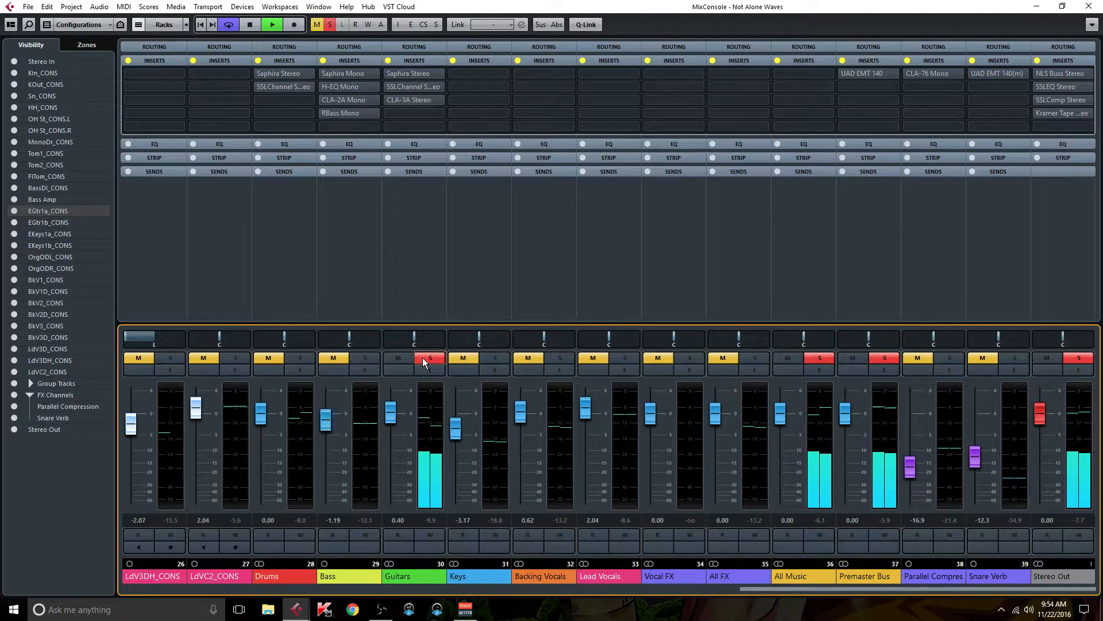
{"action": "key", "text": "ctrl+b"}
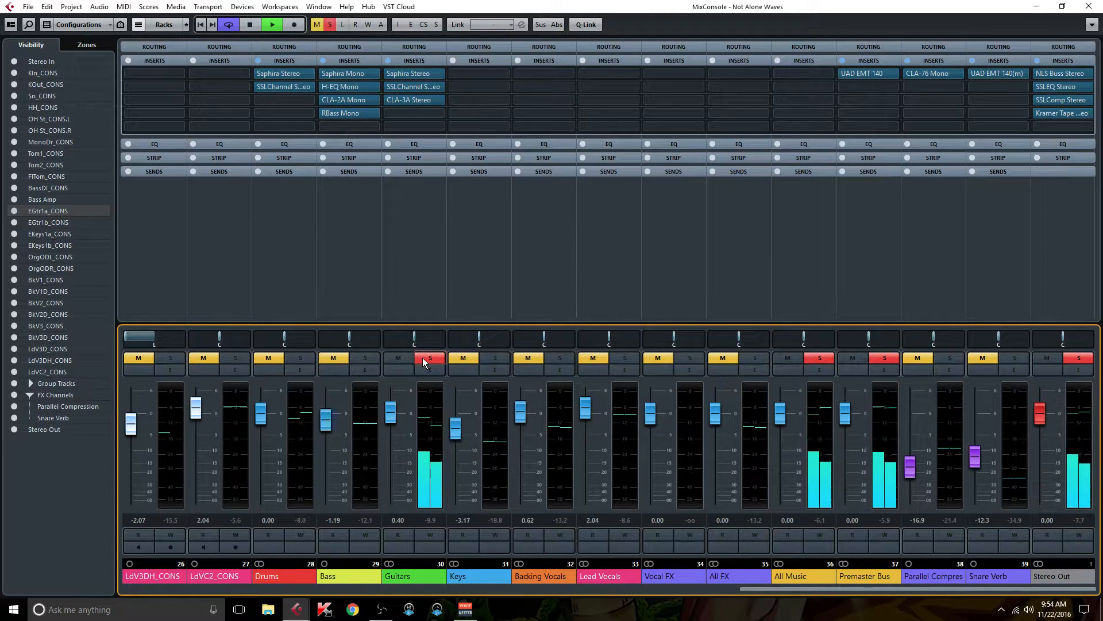
{"action": "left_click", "coordinate": [429, 357]}
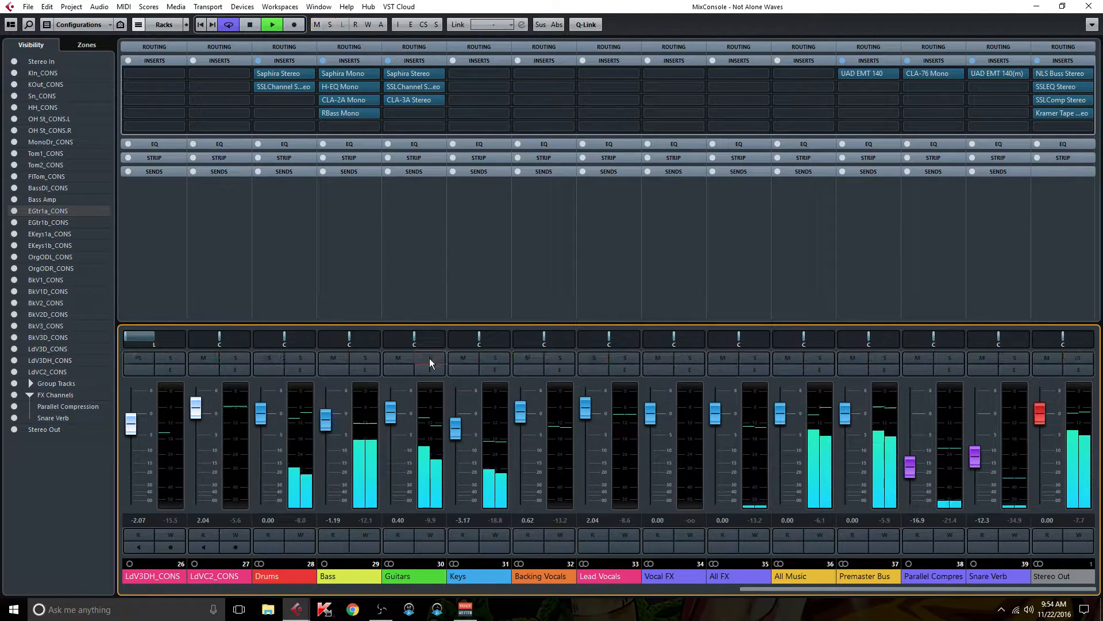
Step: Lower the gain slightly below 5 in the CLA-3A compressor on the Guitars group
{"action": "left_click", "coordinate": [419, 99]}
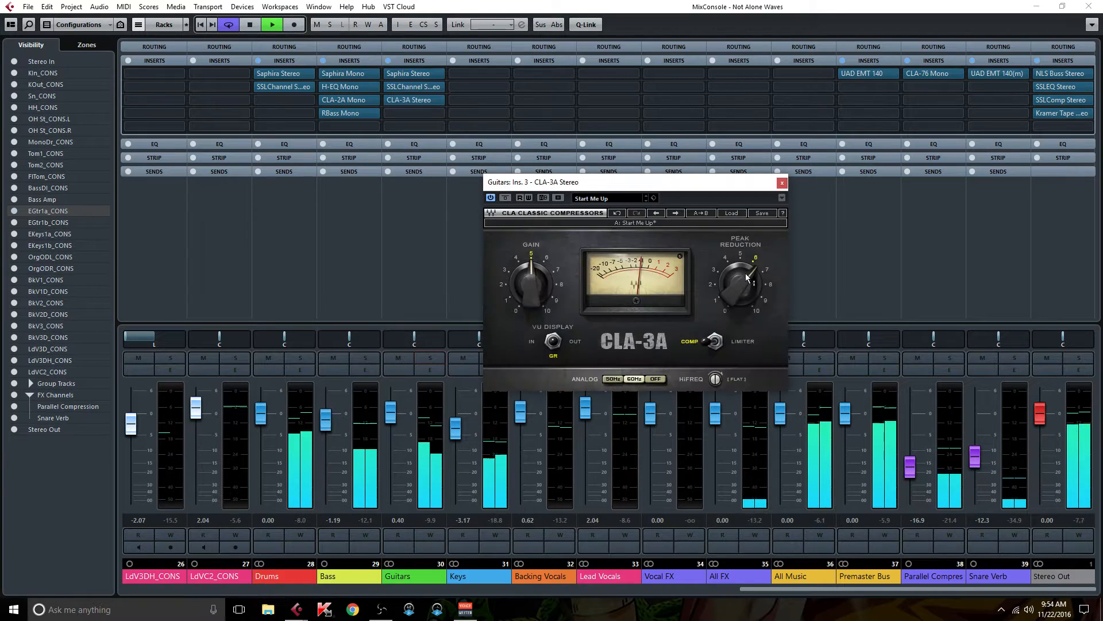
{"action": "left_click_drag", "start_coordinate": [526, 267], "coordinate": [527, 269]}
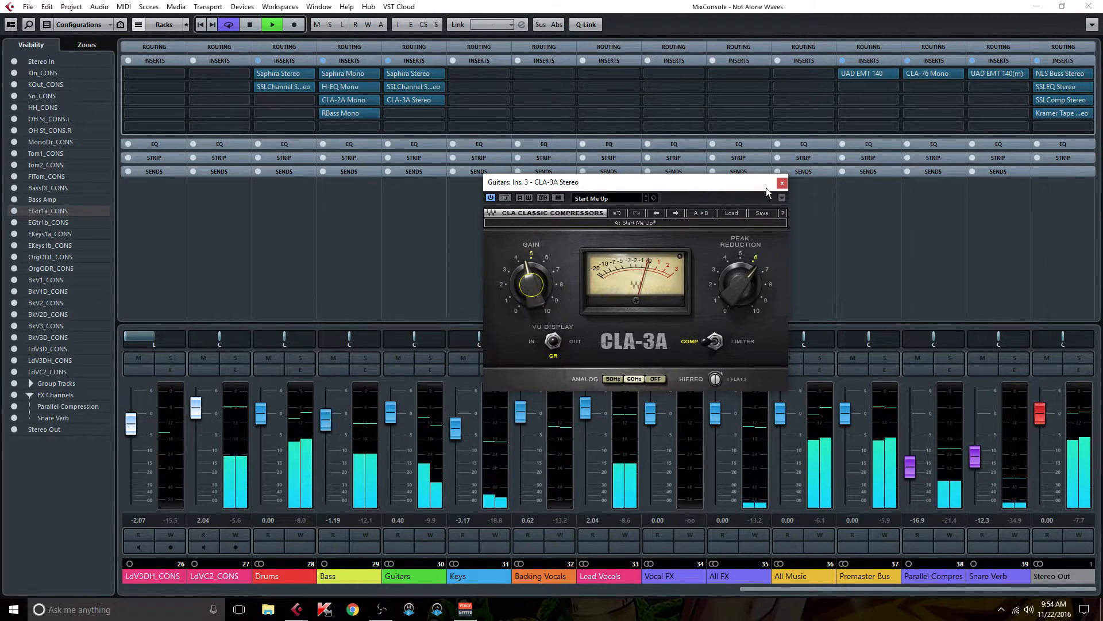
Step: Compare the playing mix with all inserts bypassed and active while watching the CLA-3A on the Guitars group
{"action": "left_click_drag", "start_coordinate": [703, 183], "coordinate": [671, 125]}
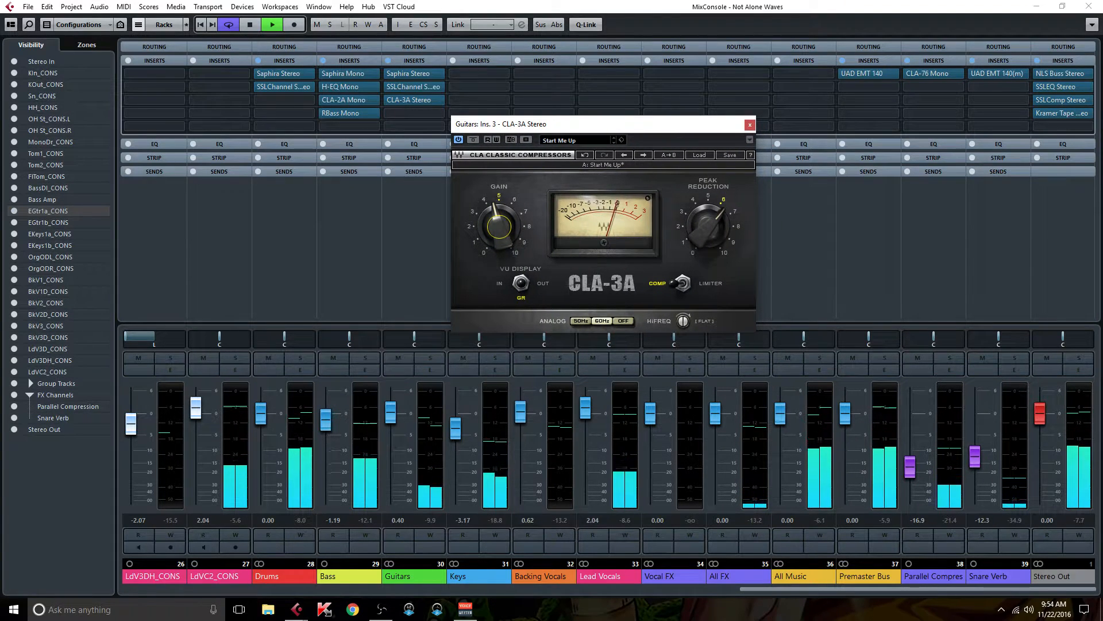
{"action": "left_click", "coordinate": [202, 25]}
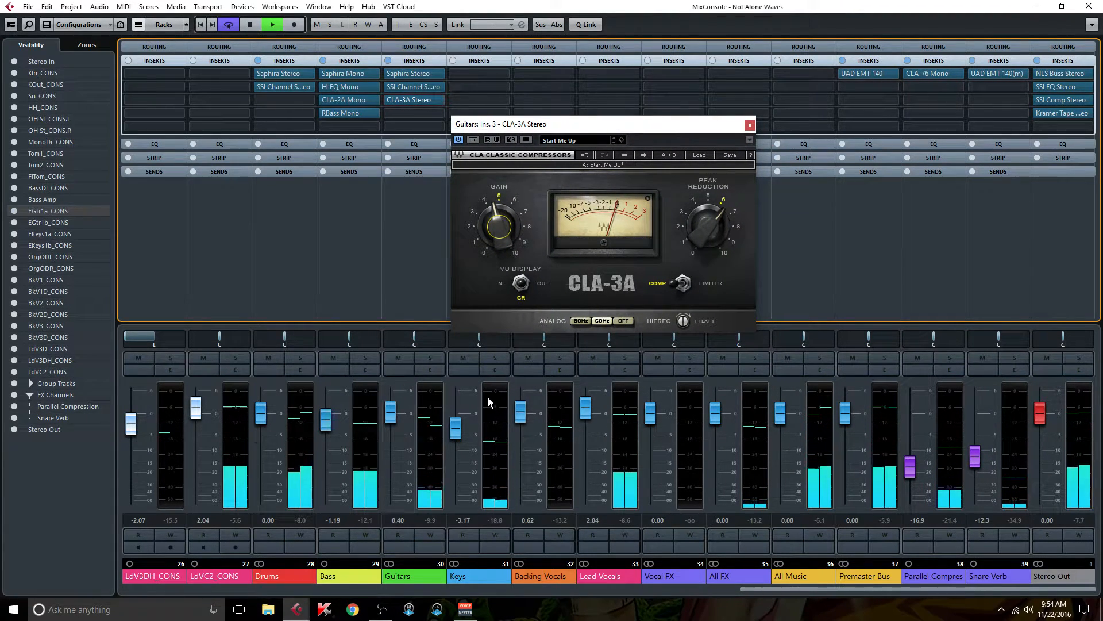
{"action": "key", "text": "b"}
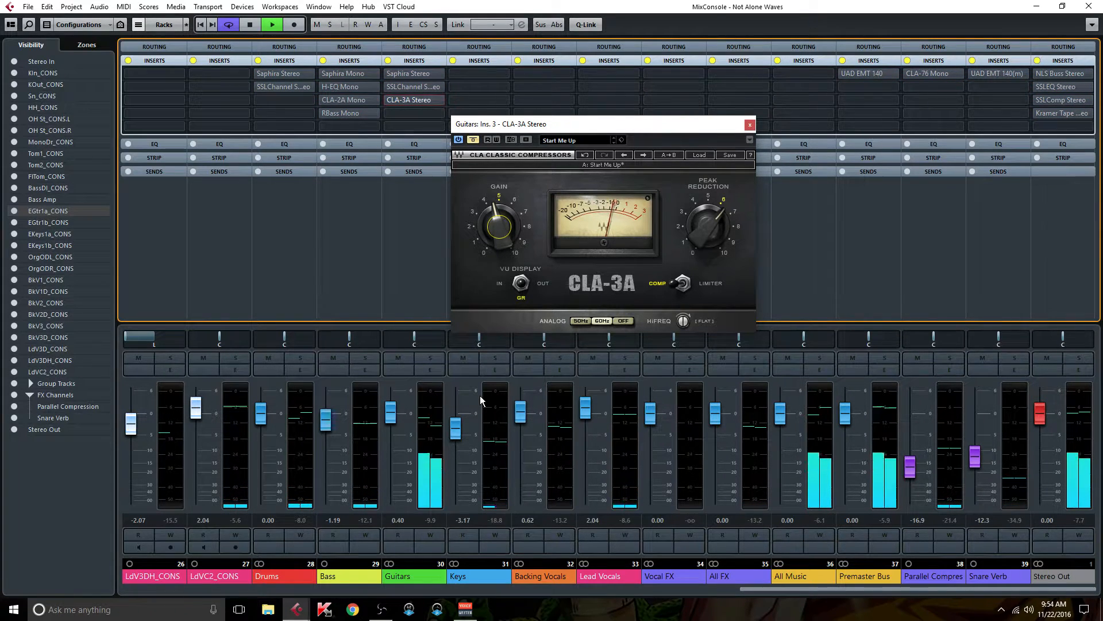
{"action": "key", "text": "b"}
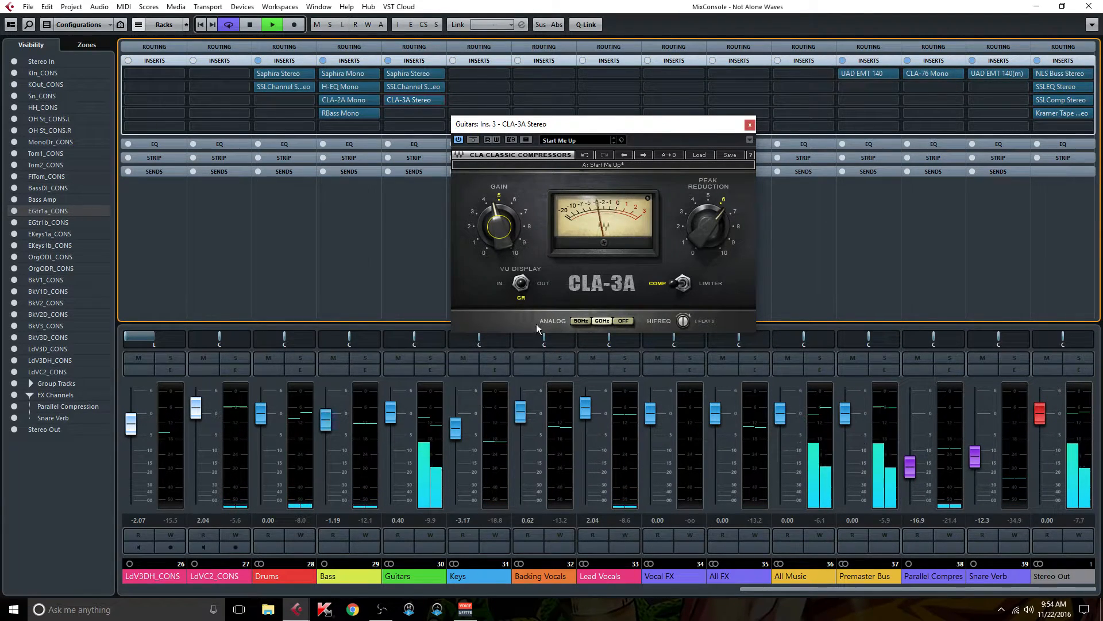
Step: Try a CLA-3A gain of 4.03 on the Guitars group against bypassed inserts, and settle on a gain of 4.49
{"action": "left_click_drag", "start_coordinate": [497, 205], "coordinate": [496, 211]}
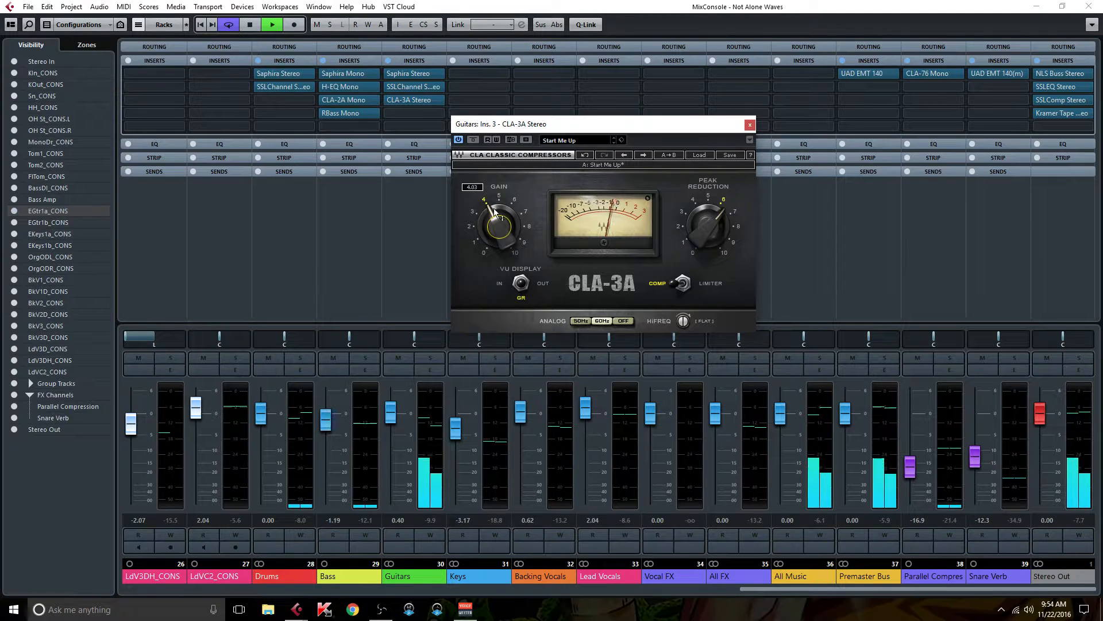
{"action": "key", "text": "b"}
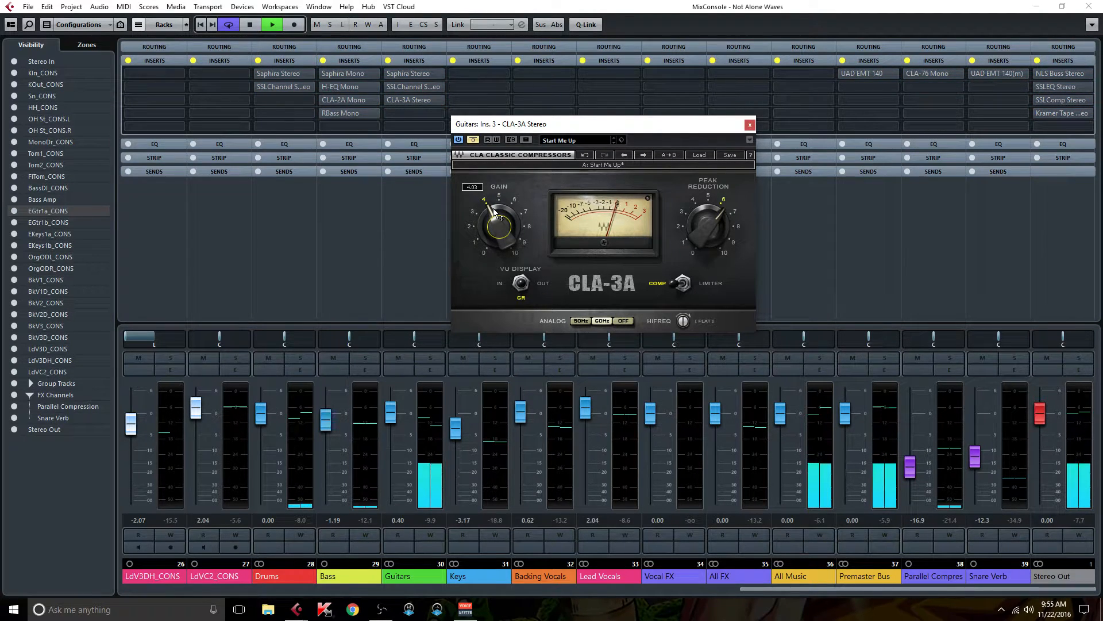
{"action": "key", "text": "b"}
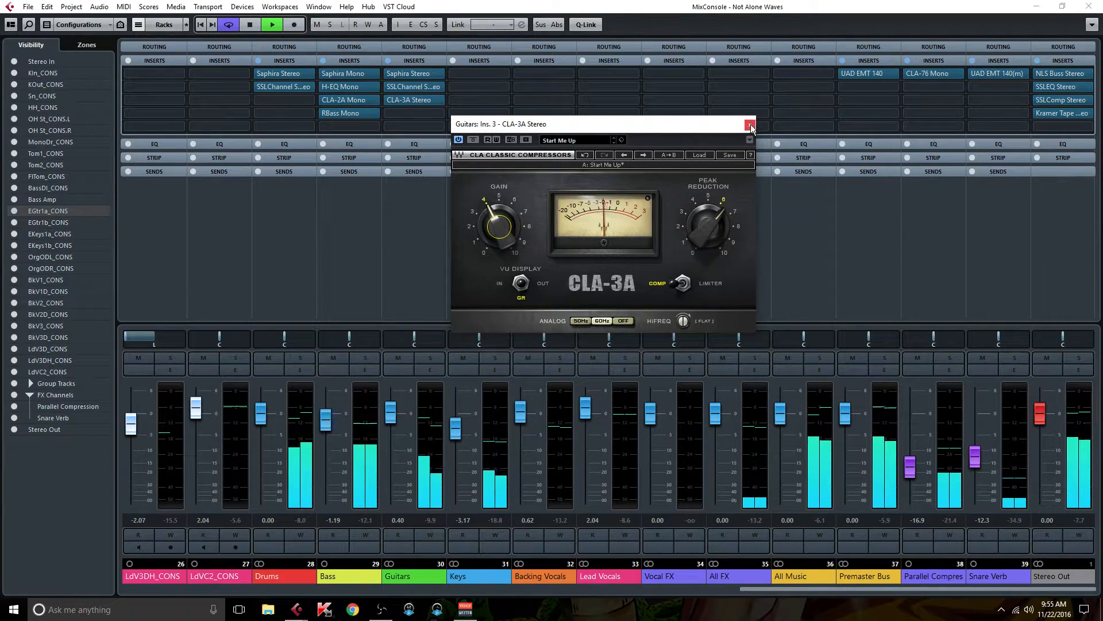
{"action": "left_click_drag", "start_coordinate": [499, 225], "coordinate": [490, 218]}
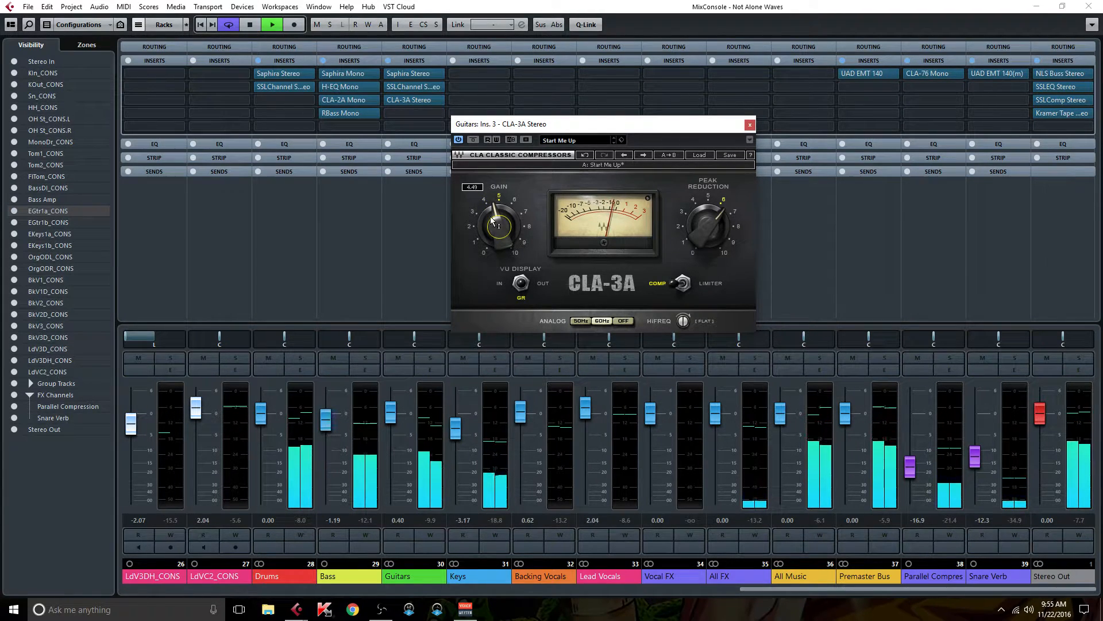
{"action": "left_click", "coordinate": [750, 125]}
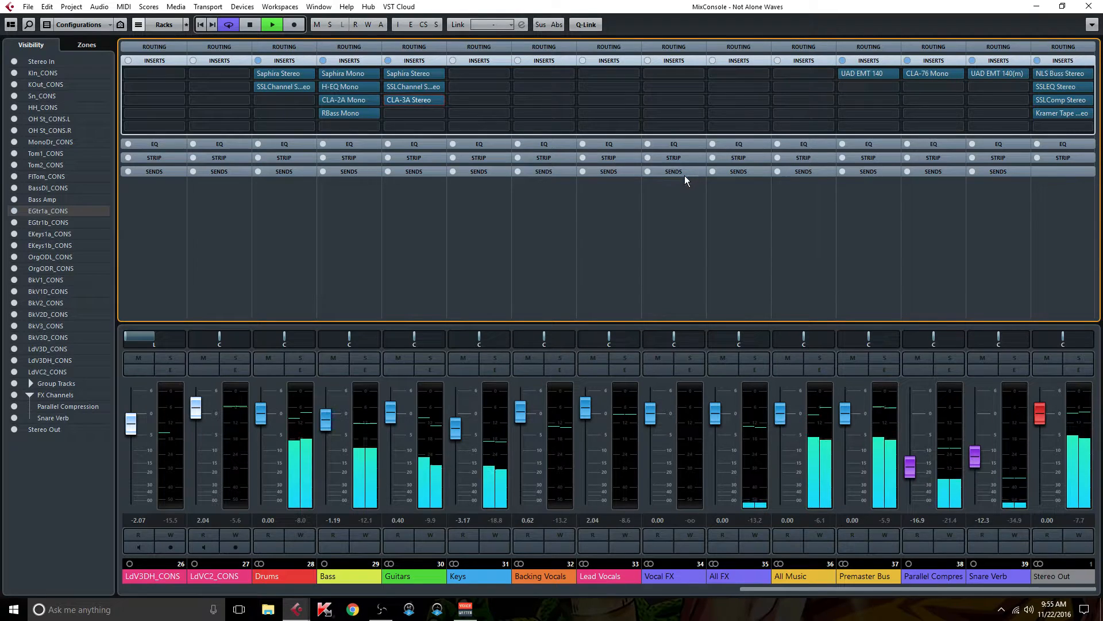
Step: Audition the full mix with all inserts alternately bypassed and active over several passages, and stop playback
{"action": "key", "text": "b"}
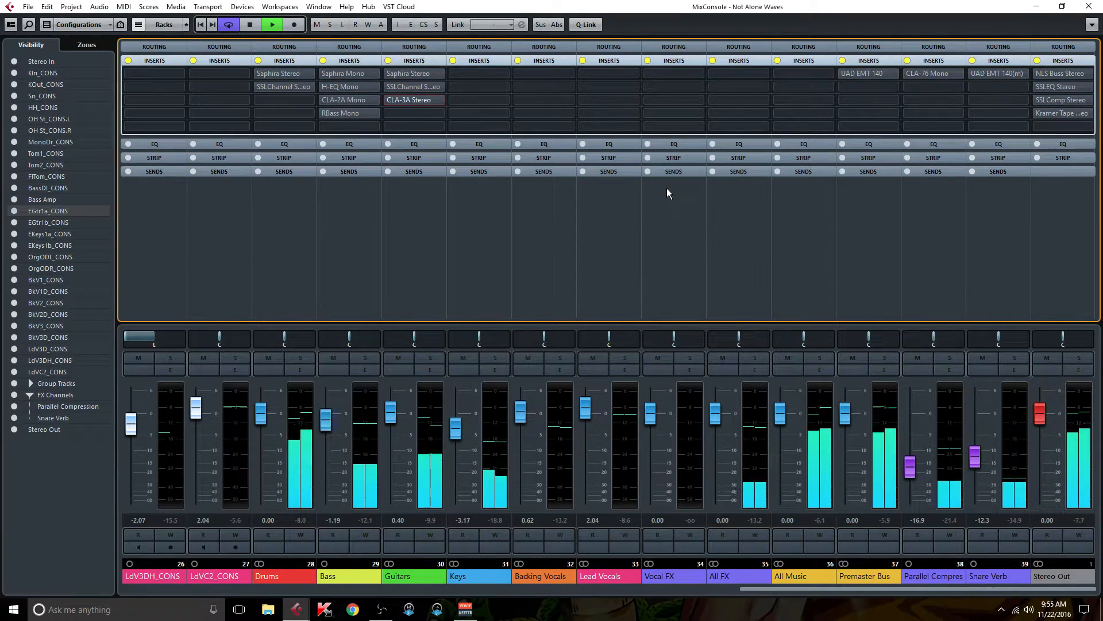
{"action": "key", "text": "b"}
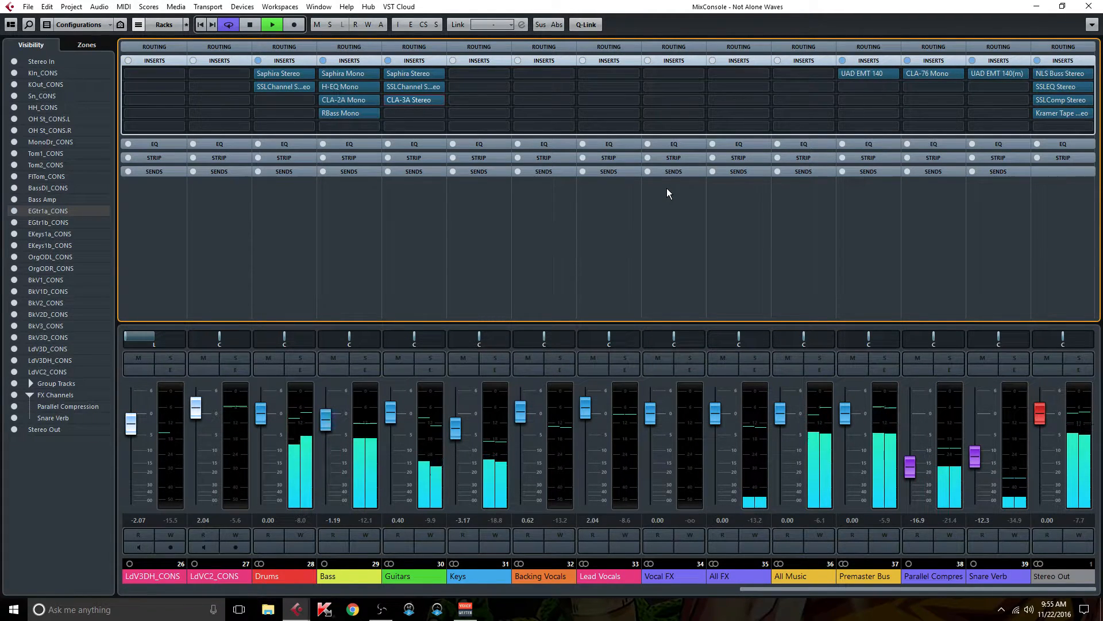
{"action": "key", "text": "b"}
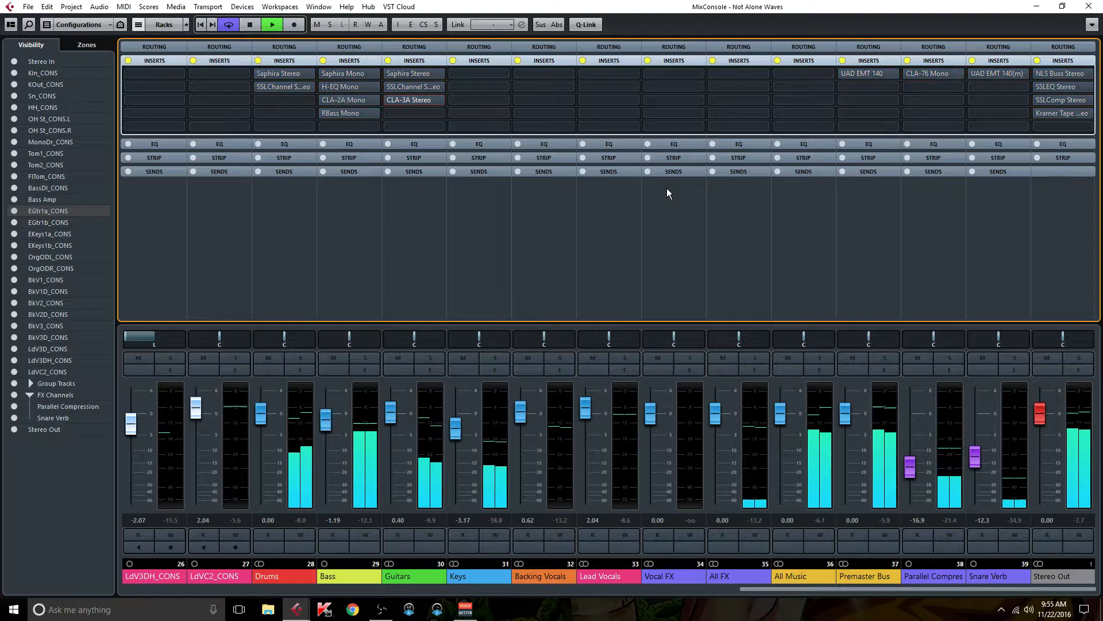
{"action": "key", "text": "b"}
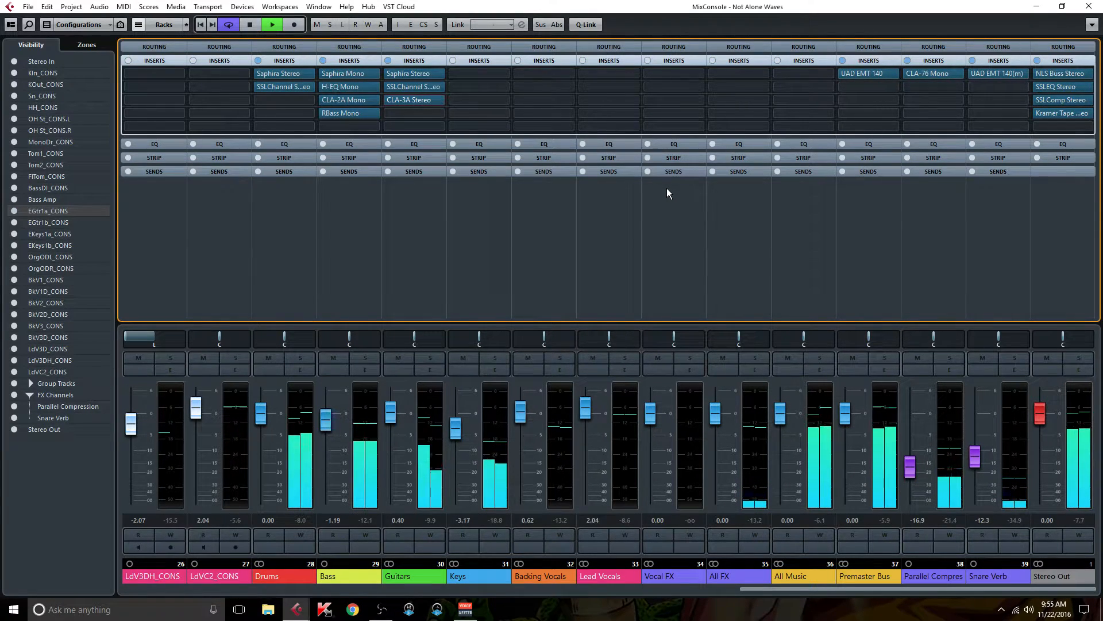
{"action": "key", "text": "b"}
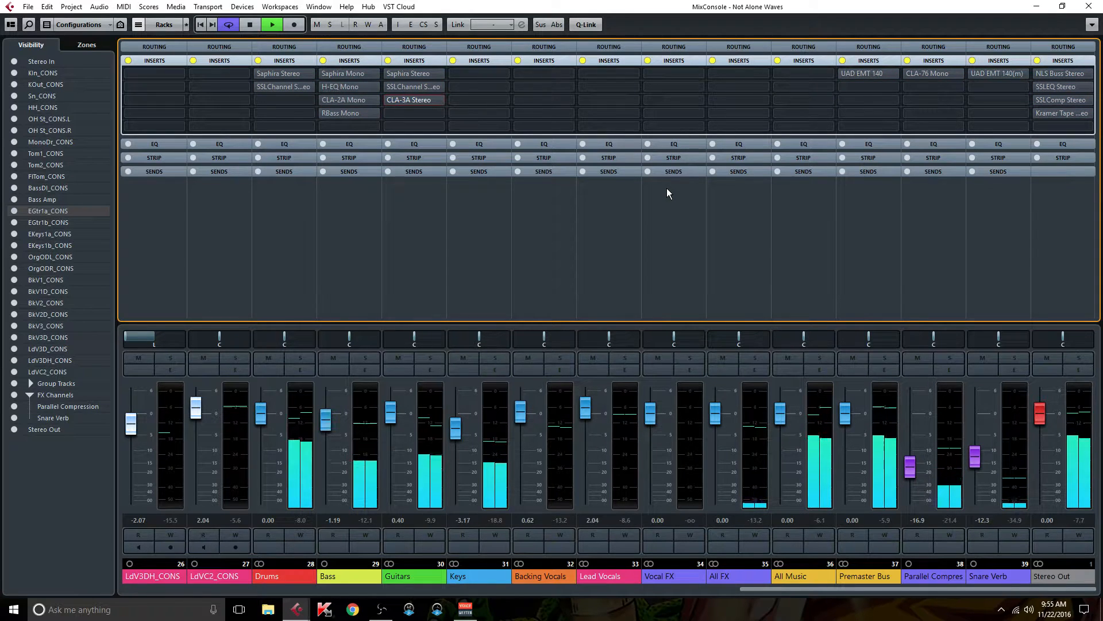
{"action": "key", "text": "b"}
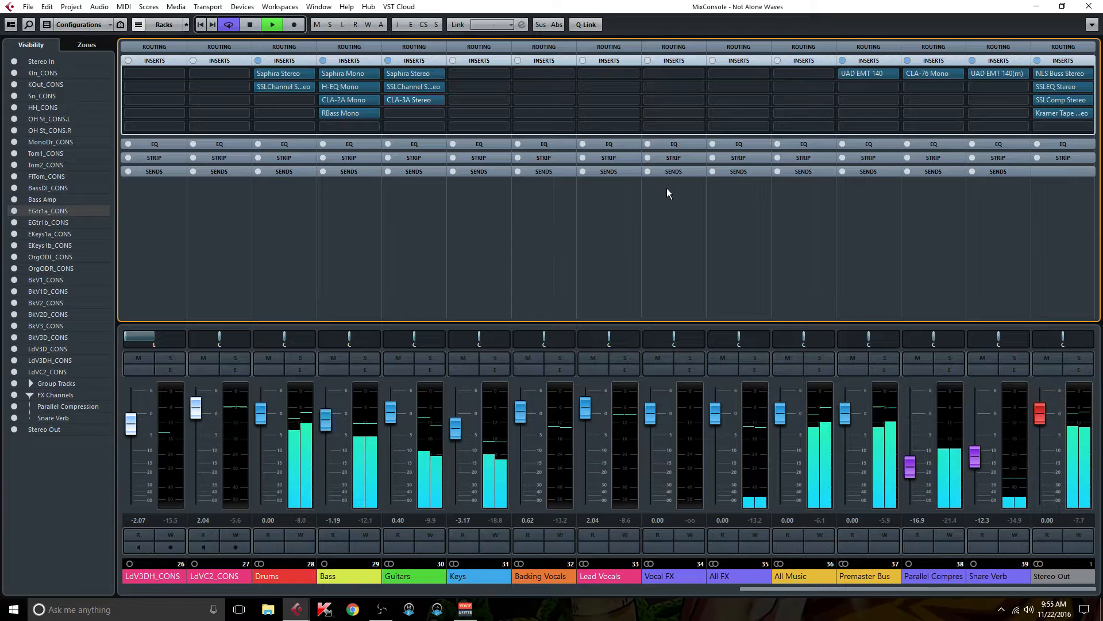
{"action": "key", "text": "space"}
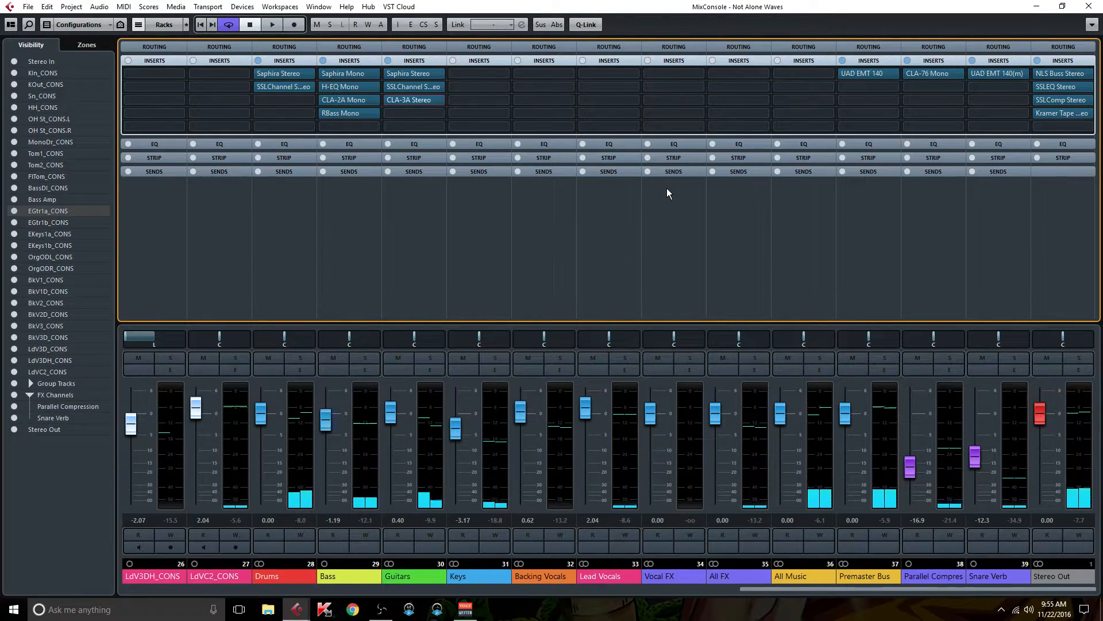
Step: Review the Saphira harmonics settings on the Guitars group and its Instruments presets, including Clean Gtr Beef
{"action": "double_click", "coordinate": [420, 73]}
{"action": "left_click_drag", "start_coordinate": [822, 30], "coordinate": [664, 67]}
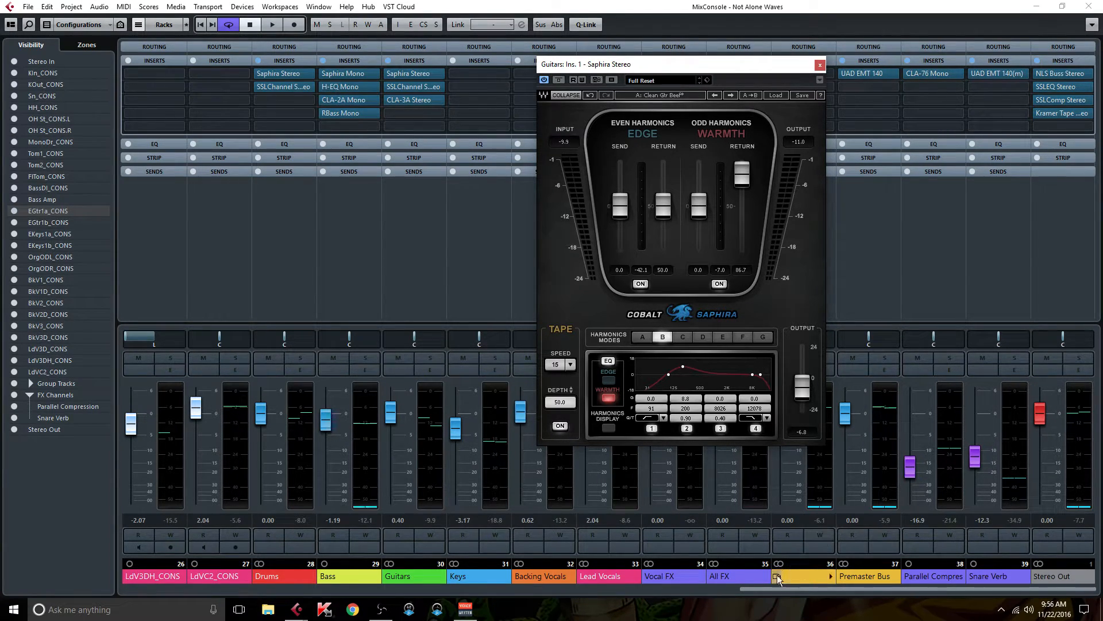
{"action": "left_click_drag", "start_coordinate": [758, 587], "coordinate": [740, 591]}
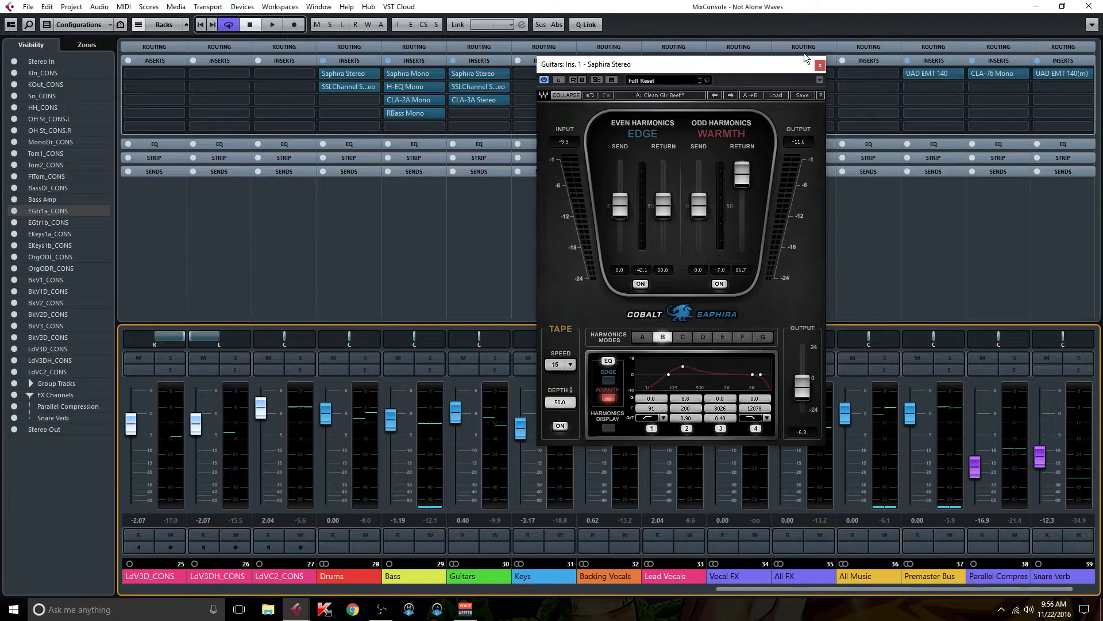
{"action": "left_click", "coordinate": [781, 95]}
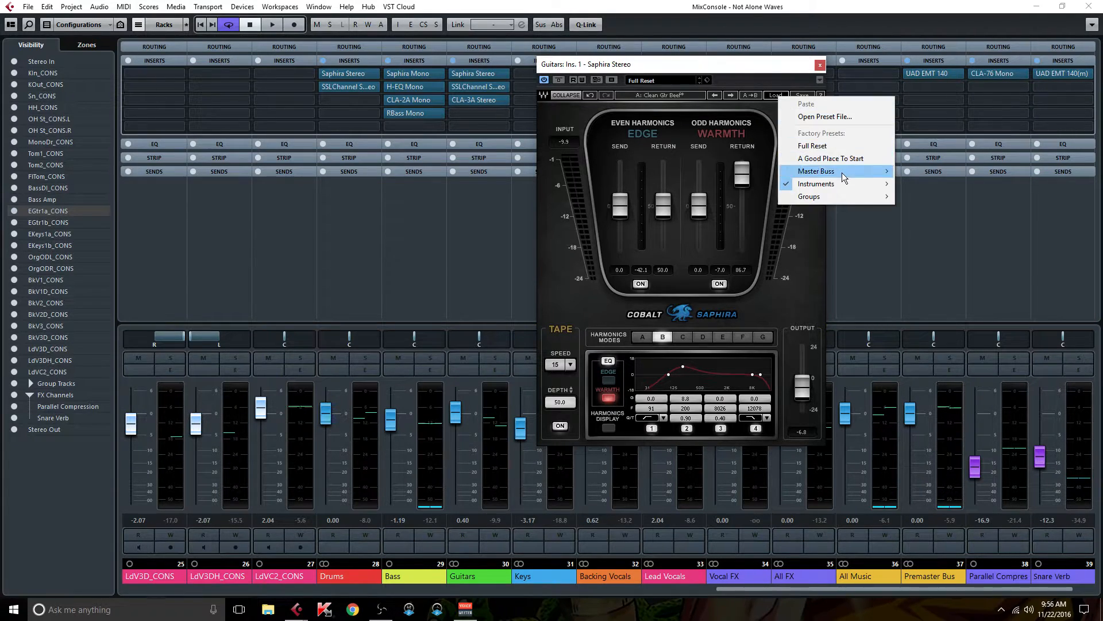
{"action": "mouse_move", "coordinate": [853, 189]}
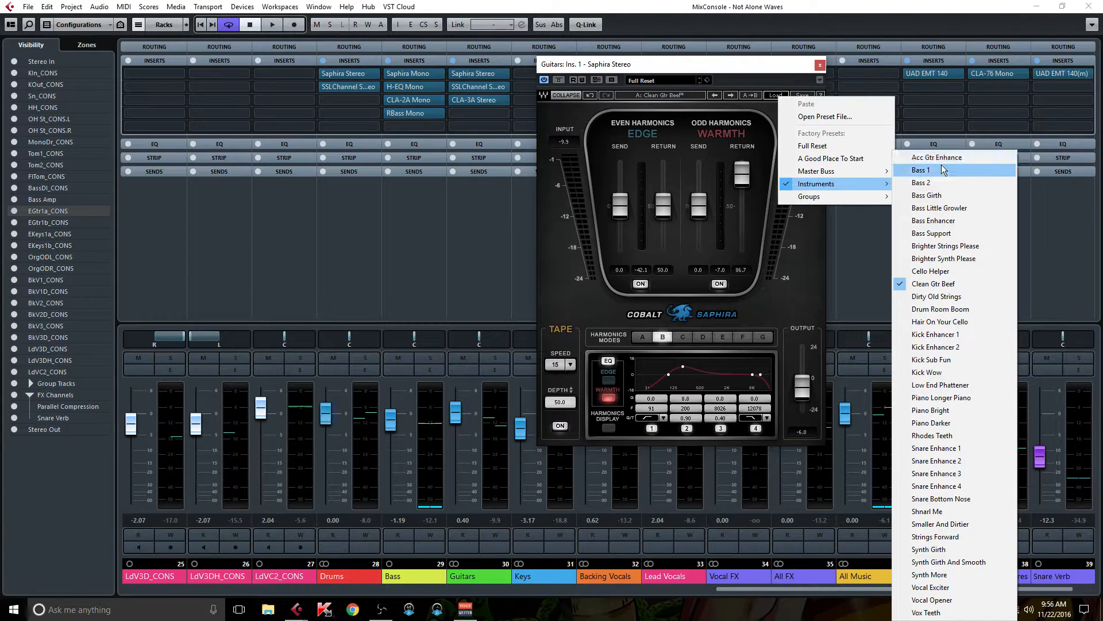
{"action": "left_click", "coordinate": [958, 284]}
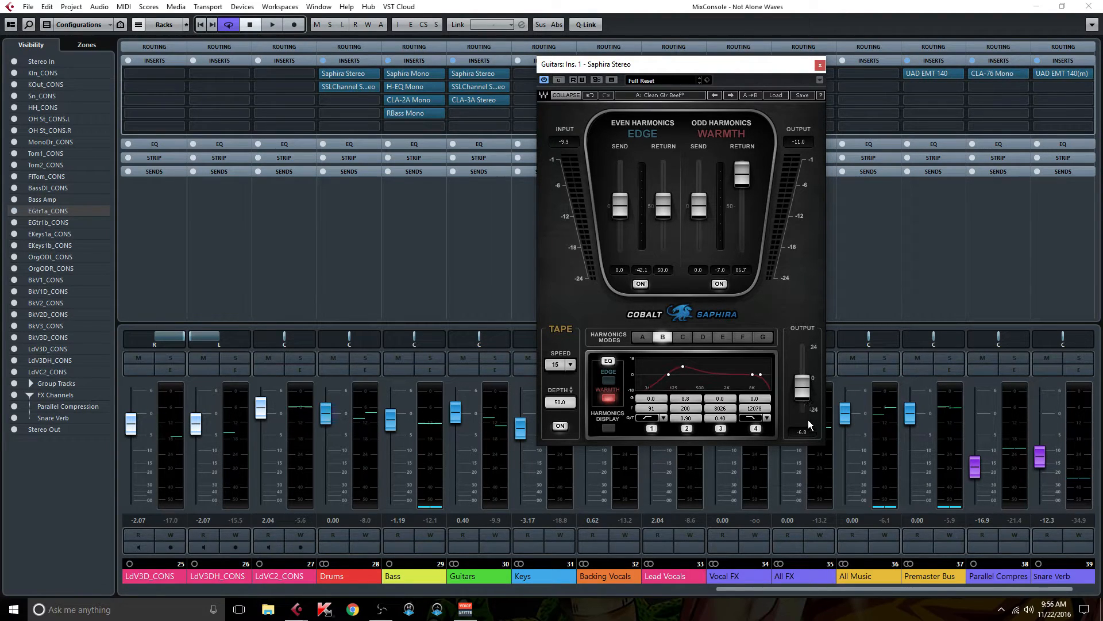
{"action": "left_click", "coordinate": [820, 66]}
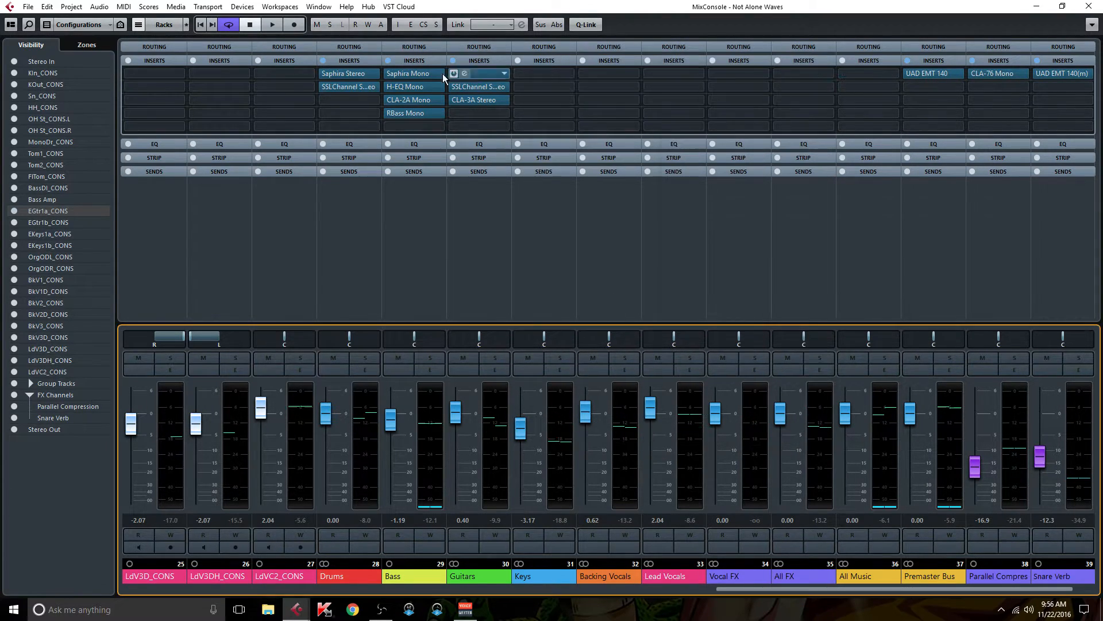
Step: Examine the filters and mid-band EQ of the SSLChannel on the Guitars group, and the group's CLA-3A compressor settings
{"action": "left_click", "coordinate": [483, 87]}
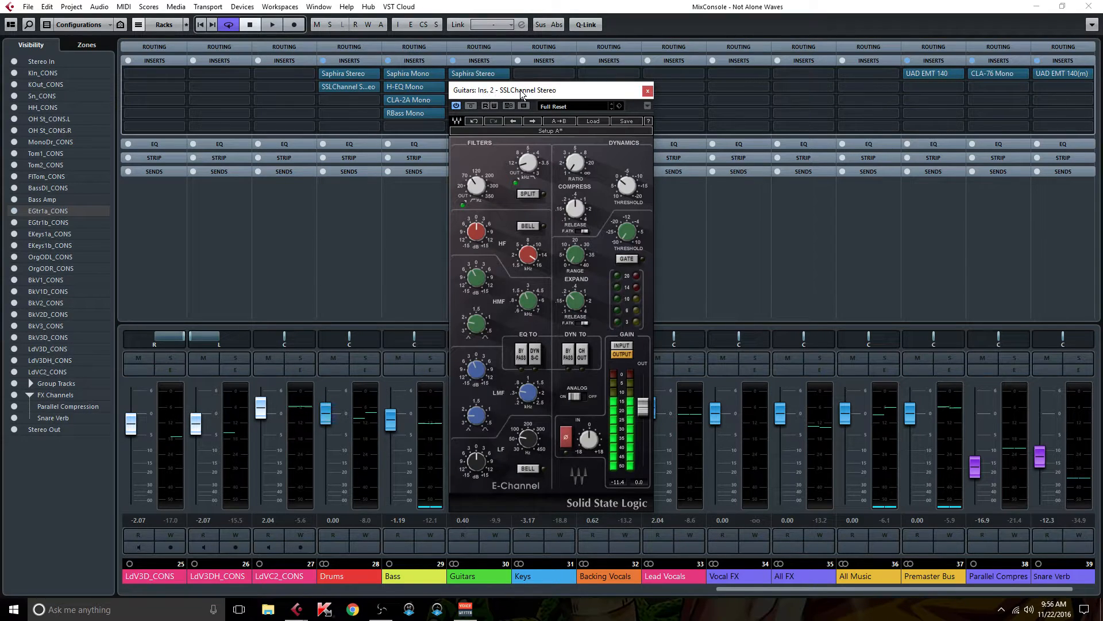
{"action": "left_click_drag", "start_coordinate": [521, 92], "coordinate": [581, 75]}
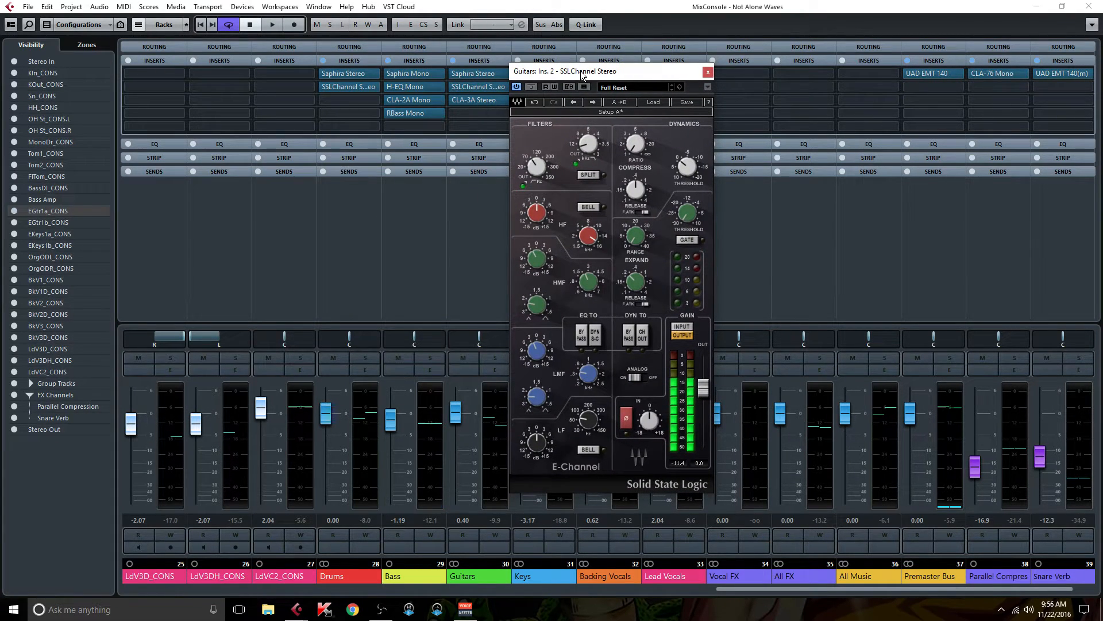
{"action": "left_click", "coordinate": [535, 164]}
{"action": "left_click", "coordinate": [588, 145]}
{"action": "left_click", "coordinate": [538, 260]}
{"action": "left_click", "coordinate": [588, 281]}
{"action": "left_click", "coordinate": [542, 265]}
{"action": "mouse_move", "coordinate": [537, 352]}
{"action": "left_click", "coordinate": [708, 71]}
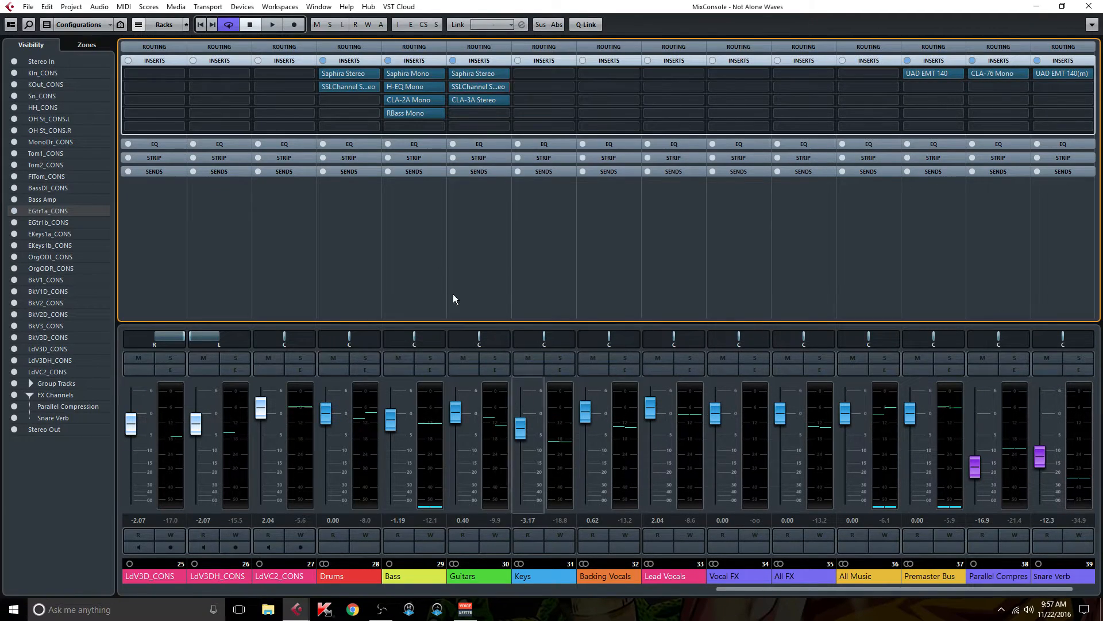
{"action": "left_click", "coordinate": [480, 100]}
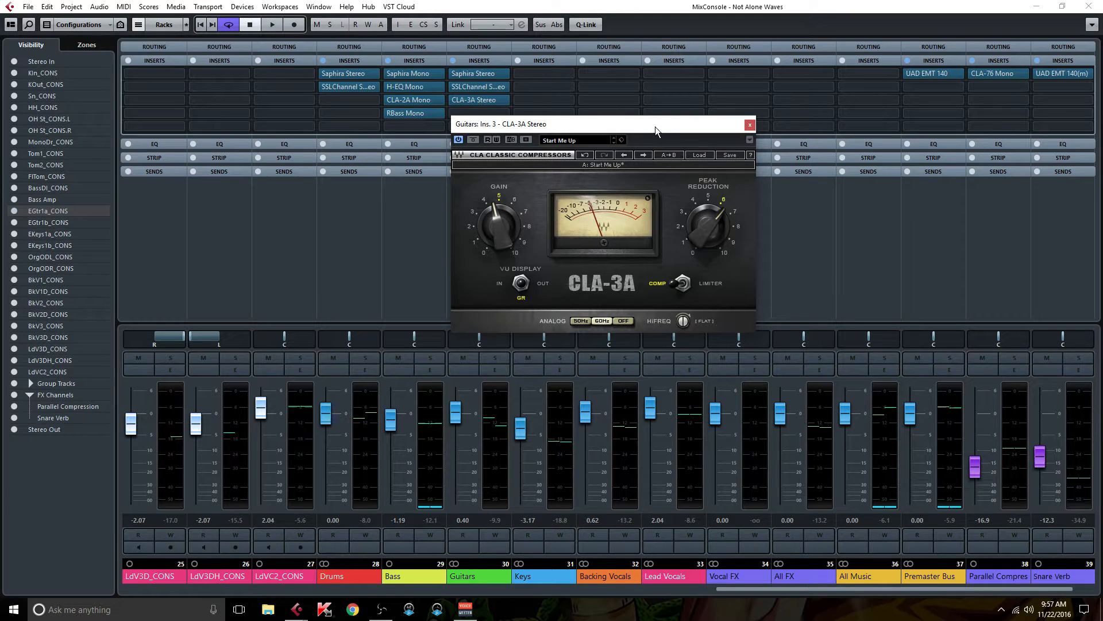
{"action": "left_click", "coordinate": [750, 124]}
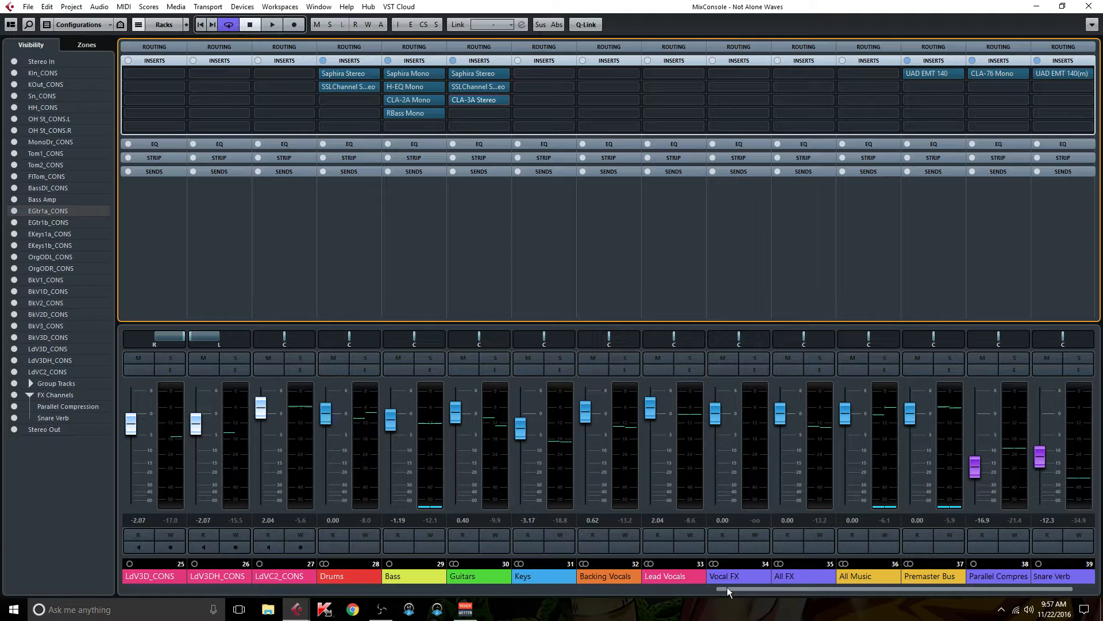
Step: Check the drive and studio settings of the NLS Channel on the EGtr1a_CONS track
{"action": "left_click_drag", "start_coordinate": [743, 586], "coordinate": [389, 579]}
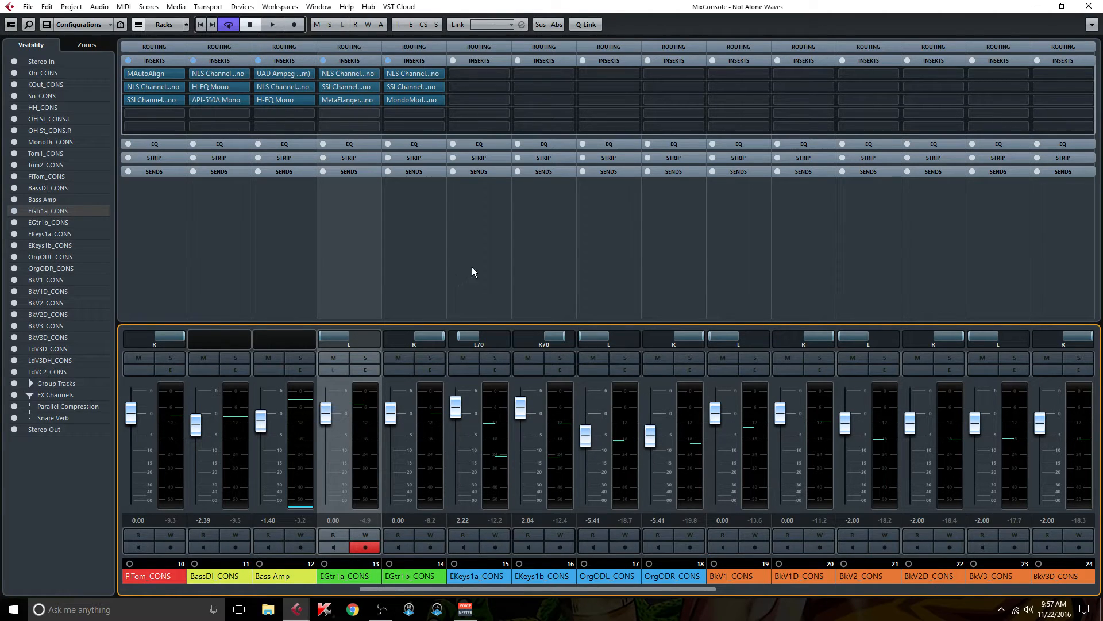
{"action": "left_click", "coordinate": [353, 71]}
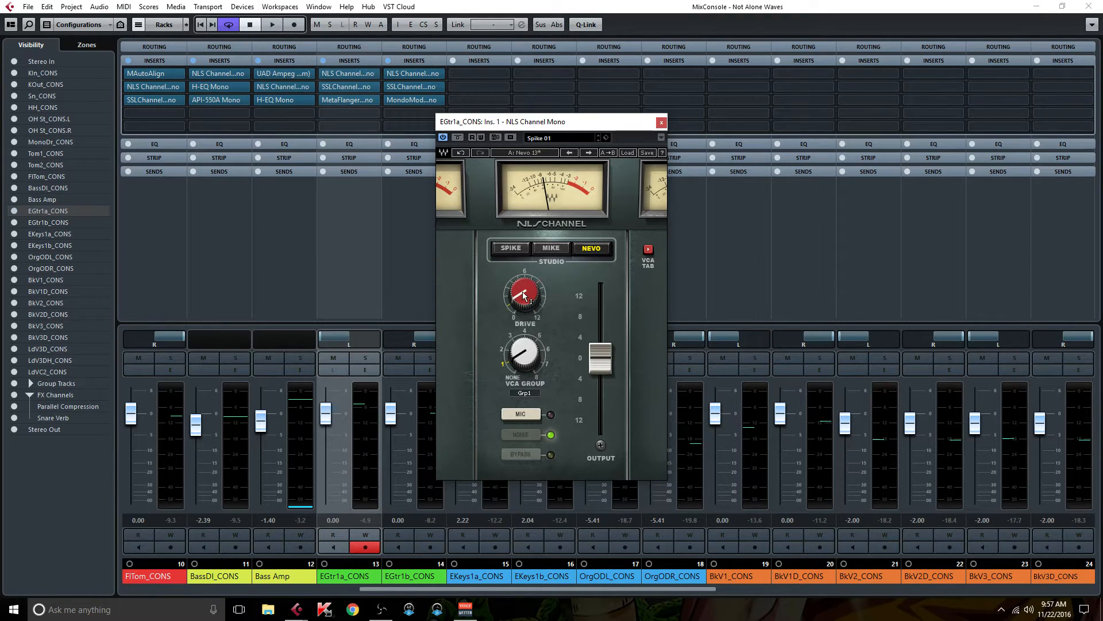
{"action": "left_click", "coordinate": [661, 123]}
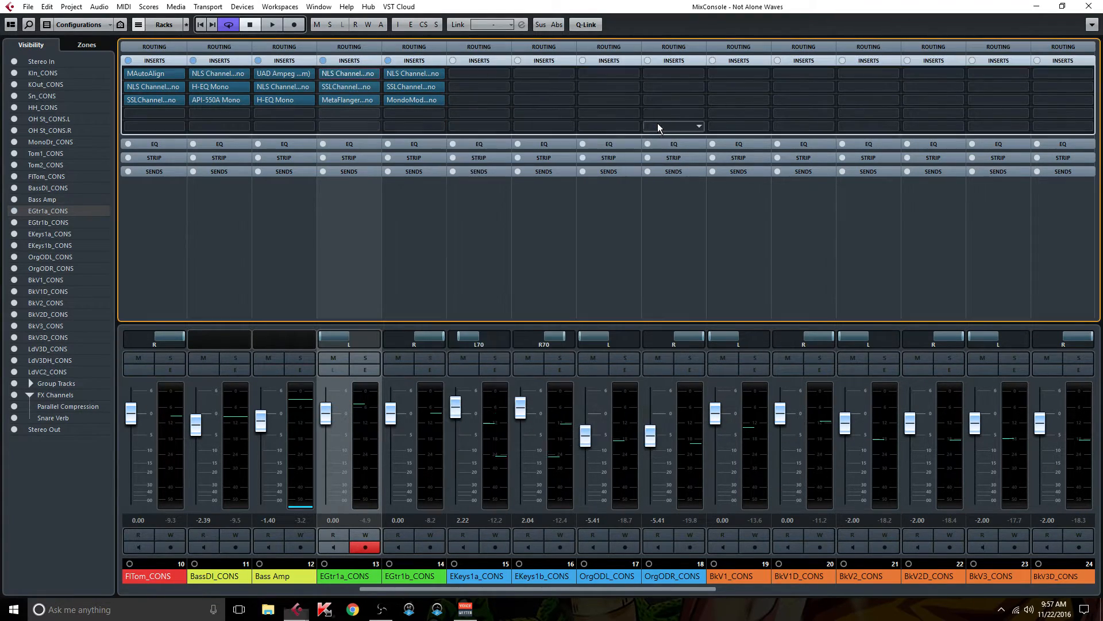
Step: Show the SSLChannel plug-ins of EGtr1a_CONS and EGtr1b_CONS side by side
{"action": "left_click", "coordinate": [351, 89]}
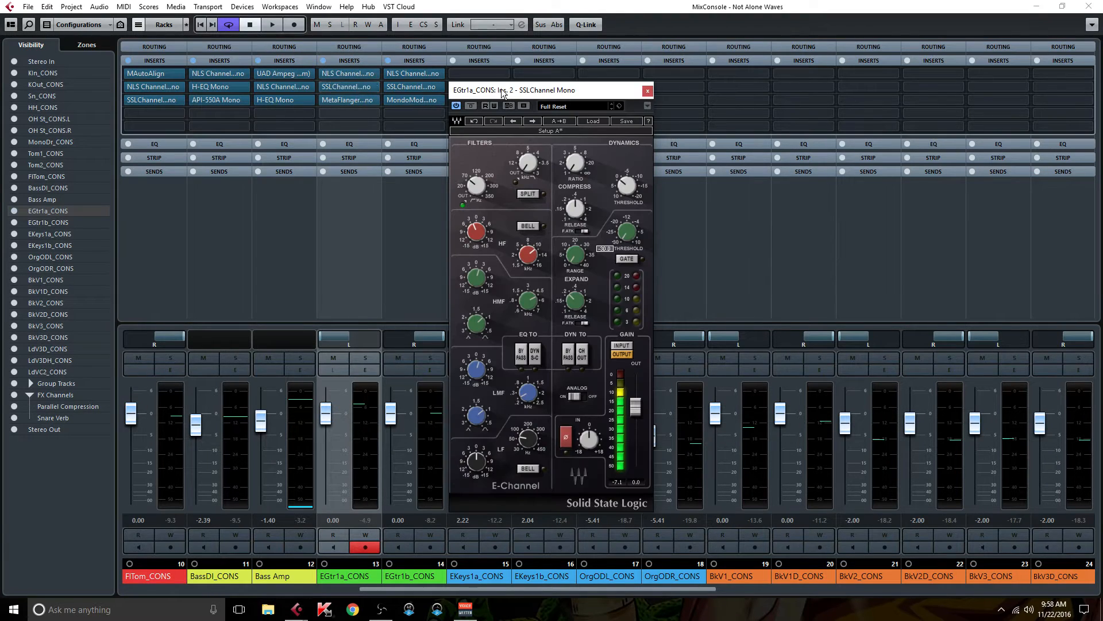
{"action": "left_click", "coordinate": [408, 87]}
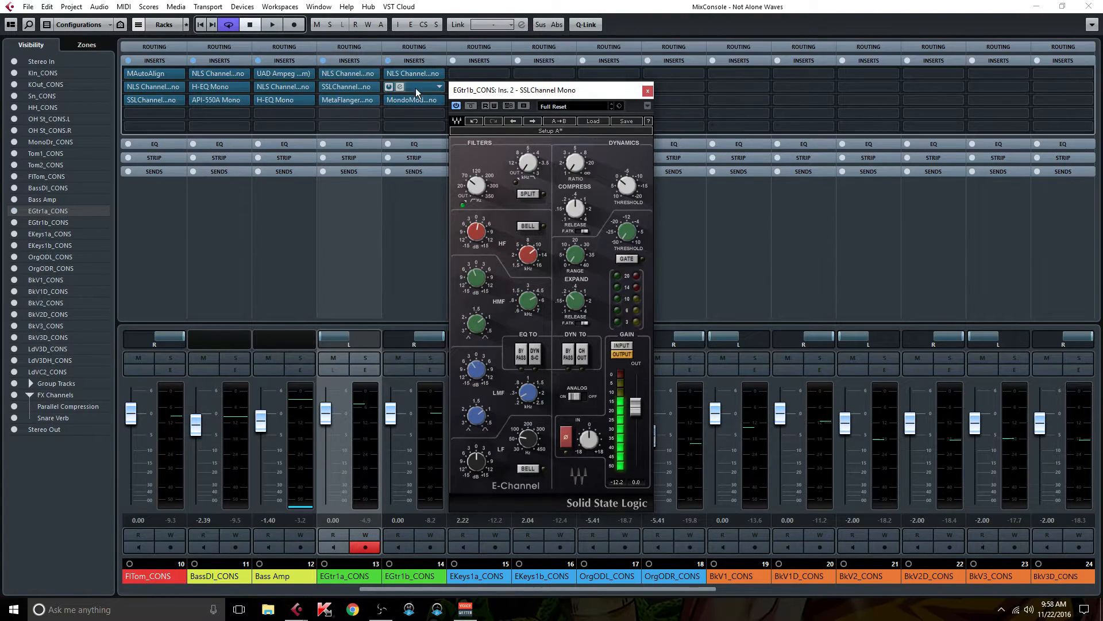
{"action": "left_click_drag", "start_coordinate": [565, 94], "coordinate": [809, 96]}
{"action": "left_click_drag", "start_coordinate": [548, 94], "coordinate": [473, 98]}
{"action": "left_click_drag", "start_coordinate": [784, 97], "coordinate": [681, 102]}
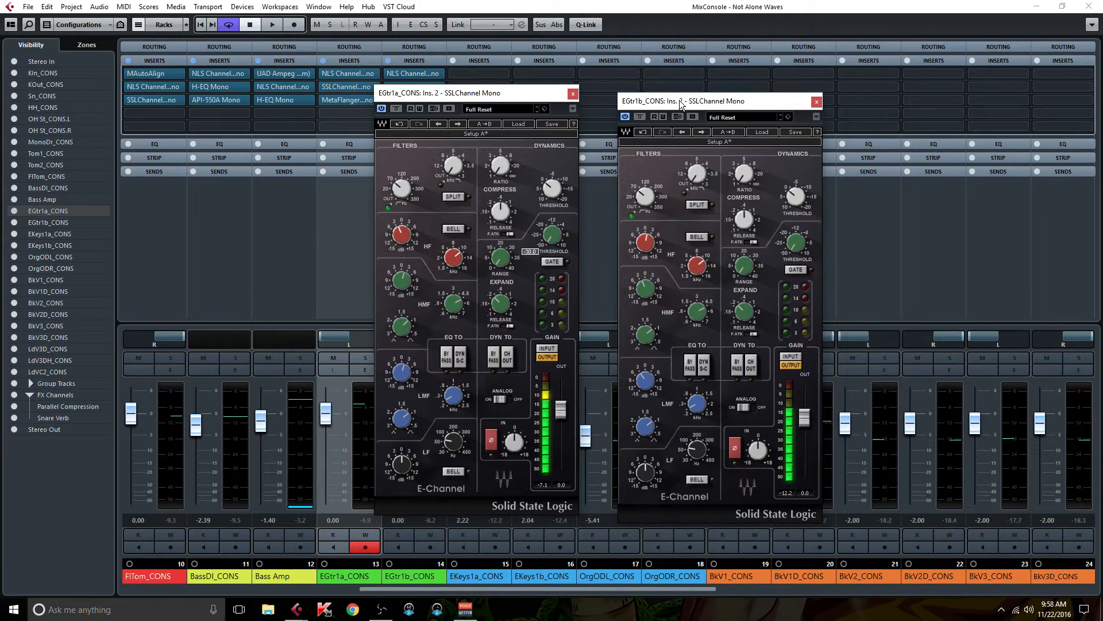
Step: Compare the filter, HF, HMF and LMF settings of the two guitar SSLChannels, and close the EGtr1a_CONS one
{"action": "mouse_move", "coordinate": [404, 192]}
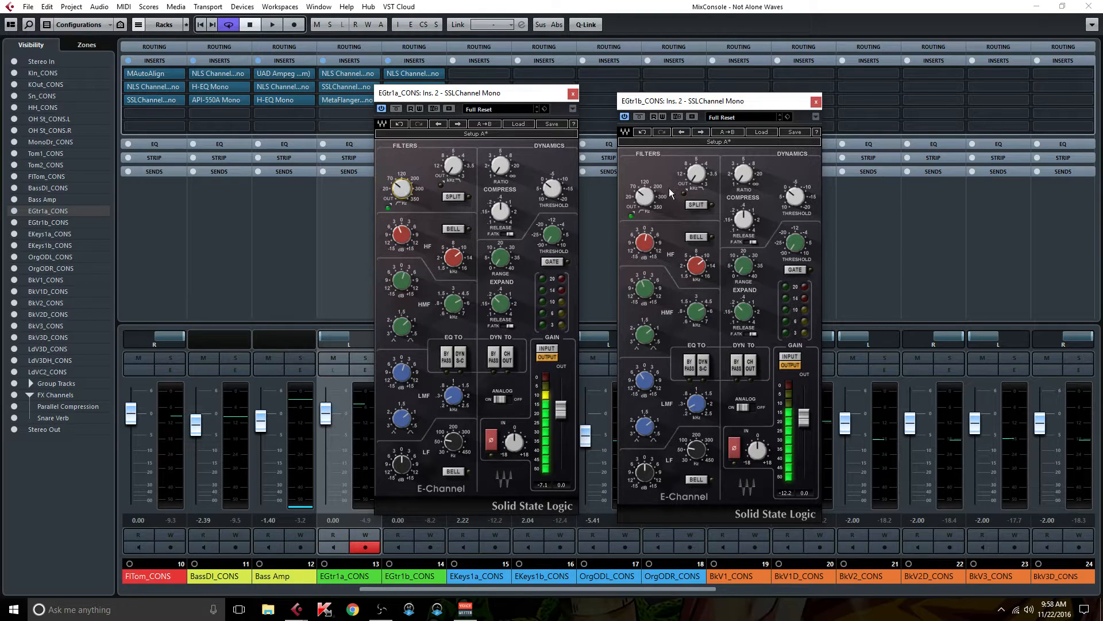
{"action": "mouse_move", "coordinate": [407, 238]}
{"action": "mouse_move", "coordinate": [698, 269]}
{"action": "mouse_move", "coordinate": [646, 246]}
{"action": "left_click", "coordinate": [453, 258]}
{"action": "mouse_move", "coordinate": [450, 308]}
{"action": "mouse_move", "coordinate": [406, 296]}
{"action": "left_click", "coordinate": [453, 397]}
{"action": "mouse_move", "coordinate": [458, 405]}
{"action": "left_click", "coordinate": [573, 95]}
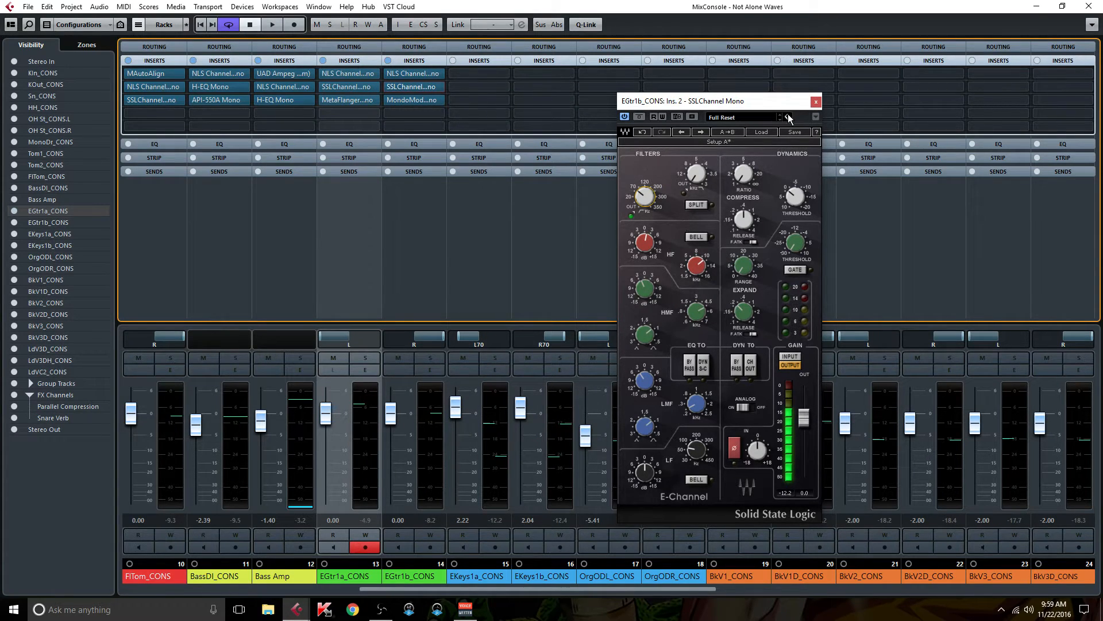
Step: Show the MetaFlanger of EGtr1a_CONS and the MondoMod of EGtr1b_CONS side by side, and examine their mix, rate and depth settings
{"action": "left_click", "coordinate": [345, 100]}
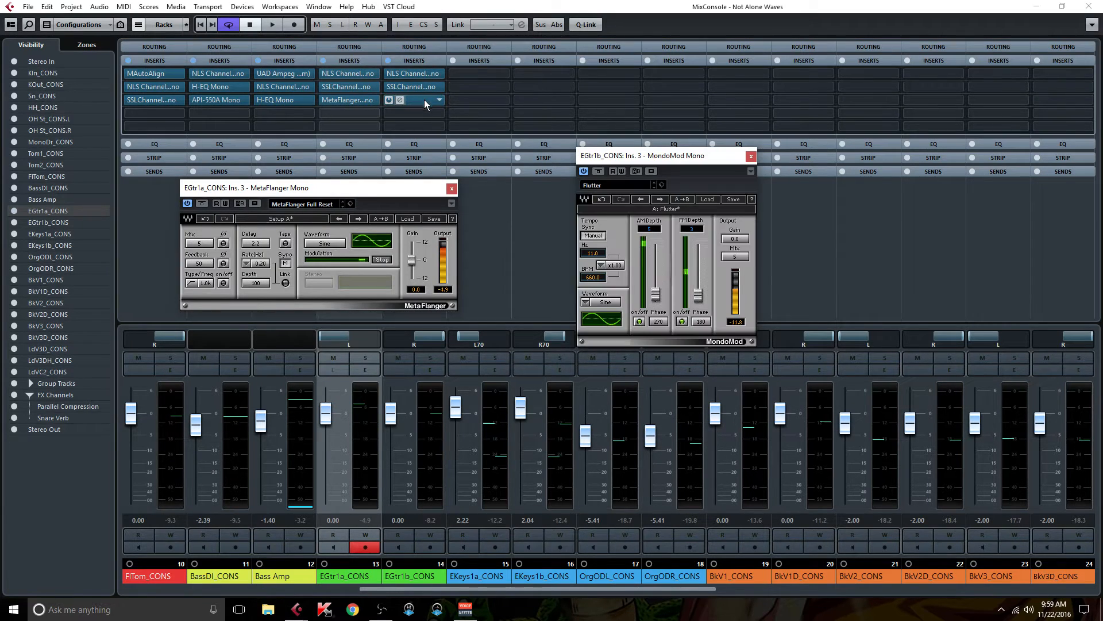
{"action": "right_click", "coordinate": [664, 162]}
{"action": "left_click_drag", "start_coordinate": [638, 155], "coordinate": [712, 158]}
{"action": "left_click_drag", "start_coordinate": [384, 193], "coordinate": [502, 199]}
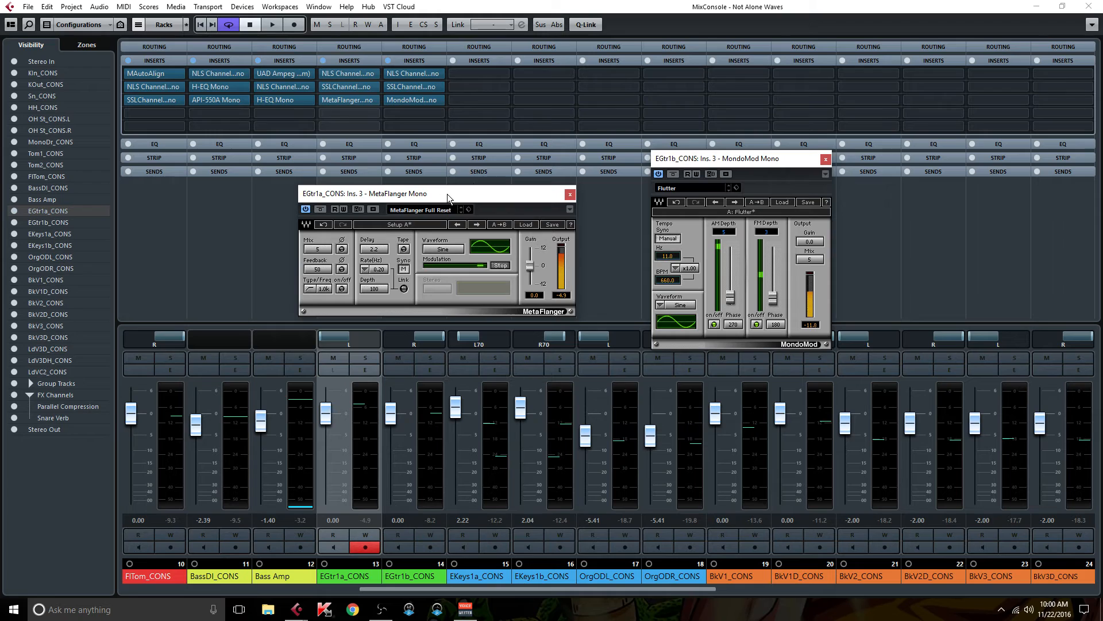
{"action": "left_click_drag", "start_coordinate": [447, 193], "coordinate": [434, 161]}
{"action": "left_click_drag", "start_coordinate": [684, 161], "coordinate": [678, 124]}
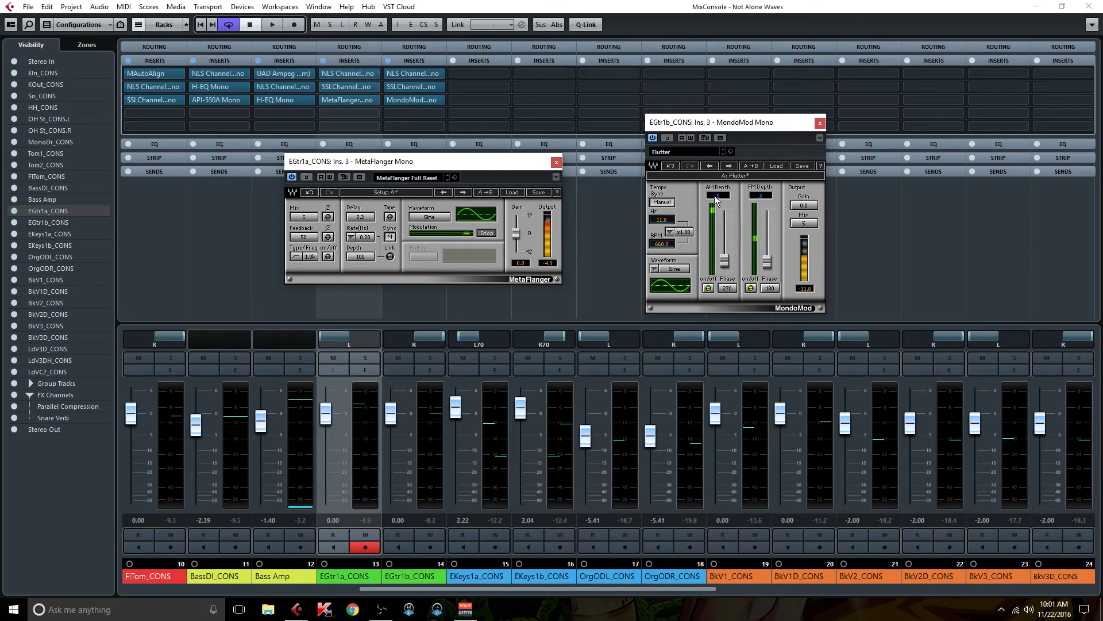
{"action": "type", "text": "3"}
{"action": "key", "text": "Return"}
{"action": "mouse_move", "coordinate": [417, 103]}
Step: Close the MetaFlanger and MondoMod plug-ins and bring the Drums, Bass, Guitars and Keys group channels into view
{"action": "left_click", "coordinate": [557, 164]}
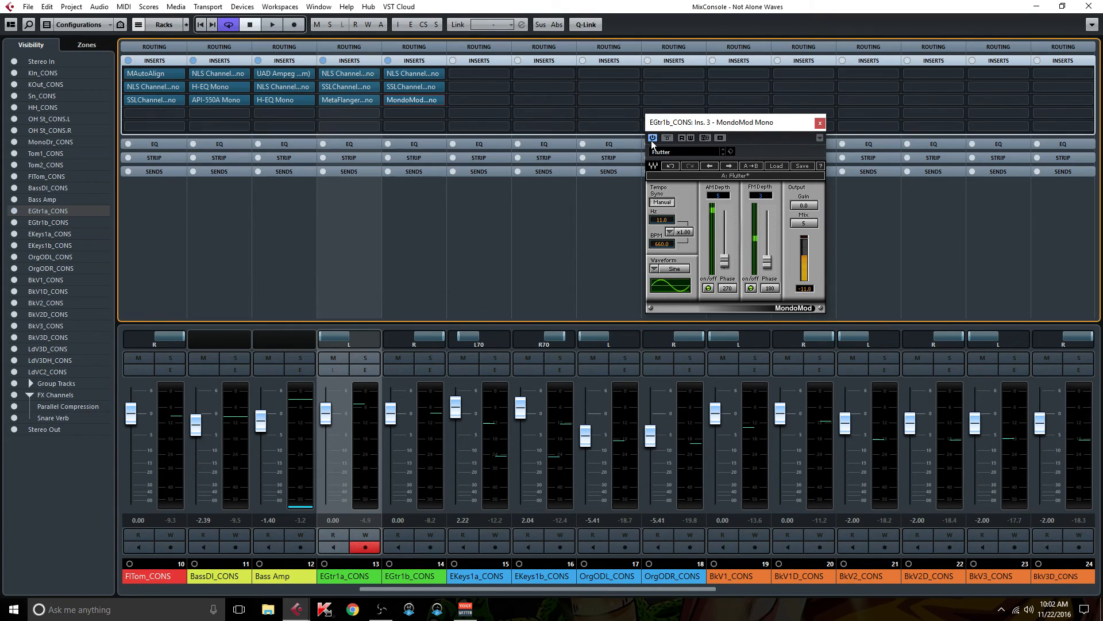
{"action": "left_click", "coordinate": [820, 123]}
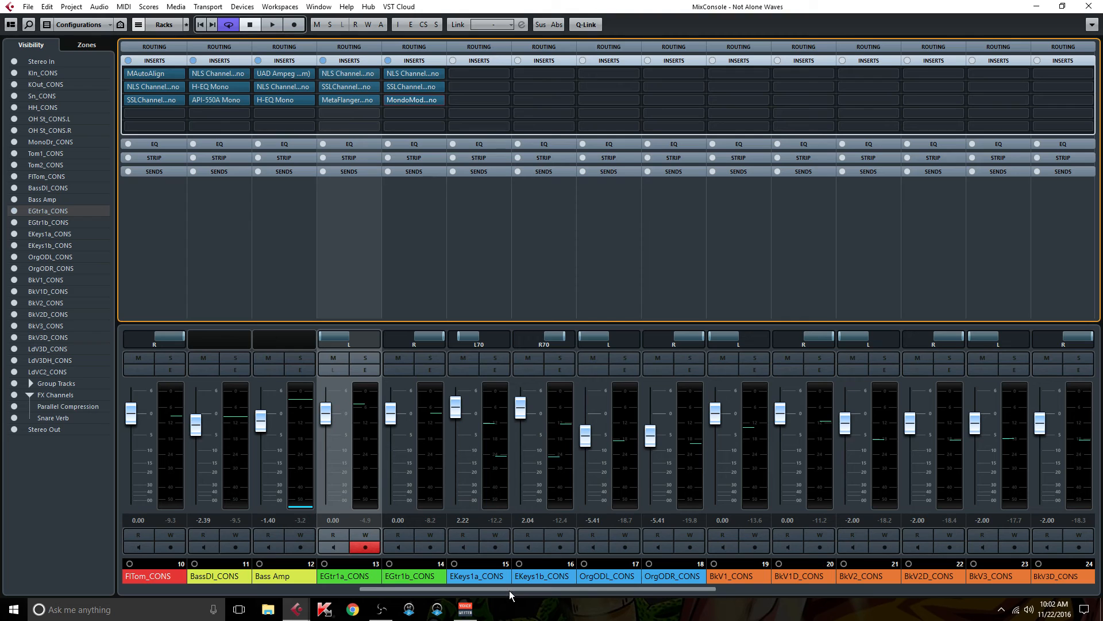
{"action": "left_click_drag", "start_coordinate": [509, 588], "coordinate": [764, 549]}
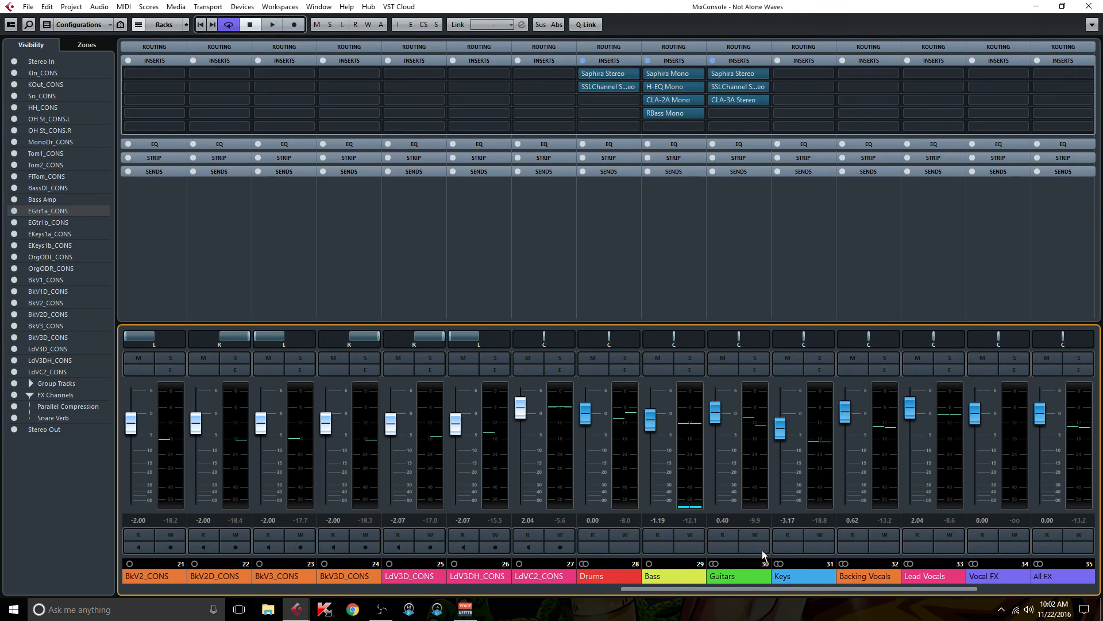